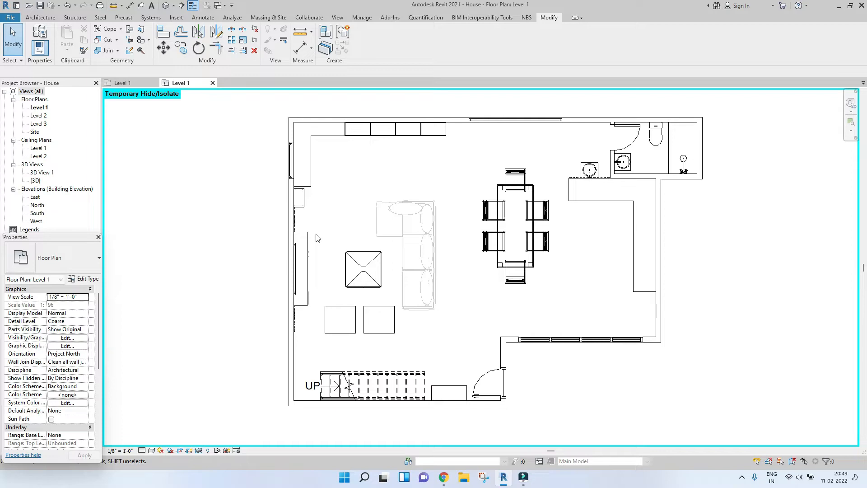
Examine the Level 1 floor plan, including the outer wall corner beside the counter and cabinets
mouse_move(460, 286)
middle_down()
mouse_move(458, 236)
mouse_move(463, 269)
mouse_move(451, 287)
middle_up()
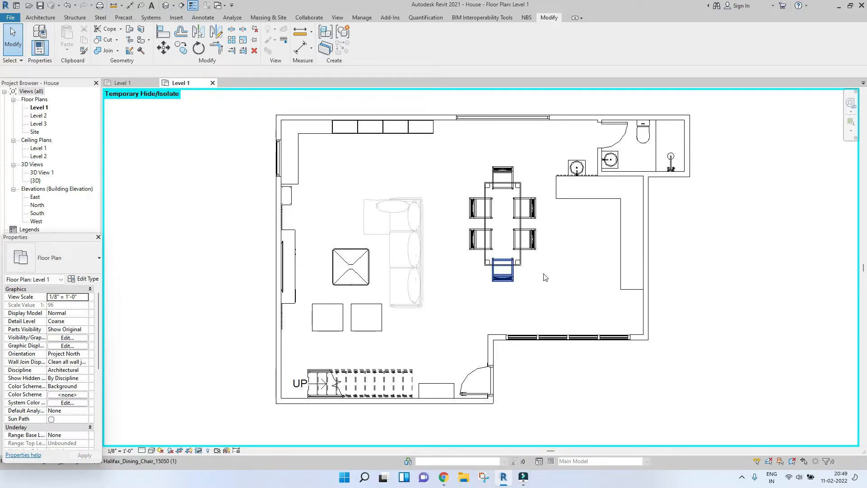
middle_drag(562, 280, 548, 280)
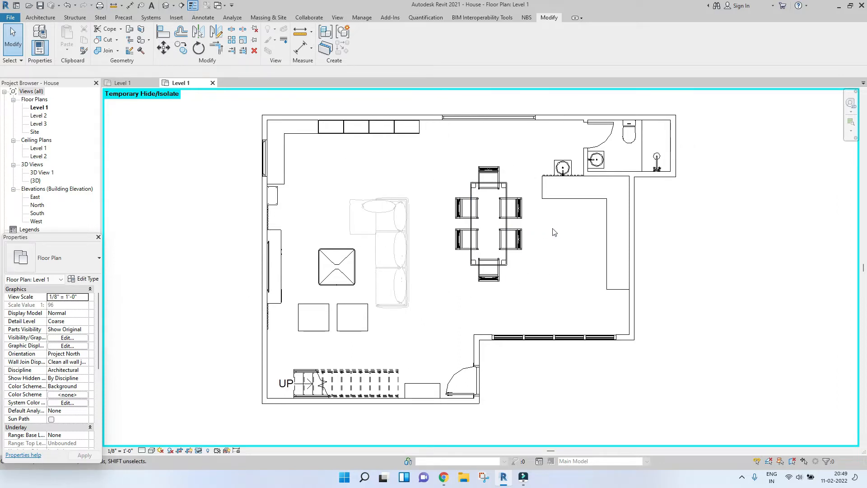
scroll(555, 232, down, 1)
middle_drag(555, 232, 559, 247)
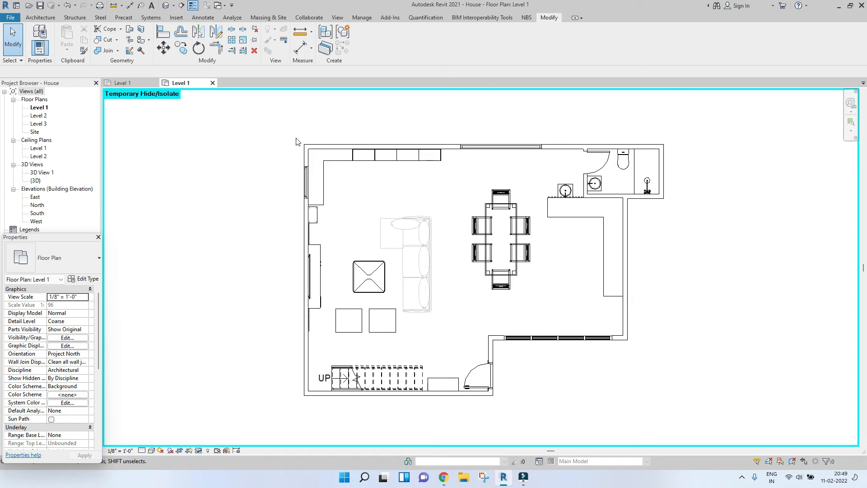
middle_drag(368, 250, 365, 225)
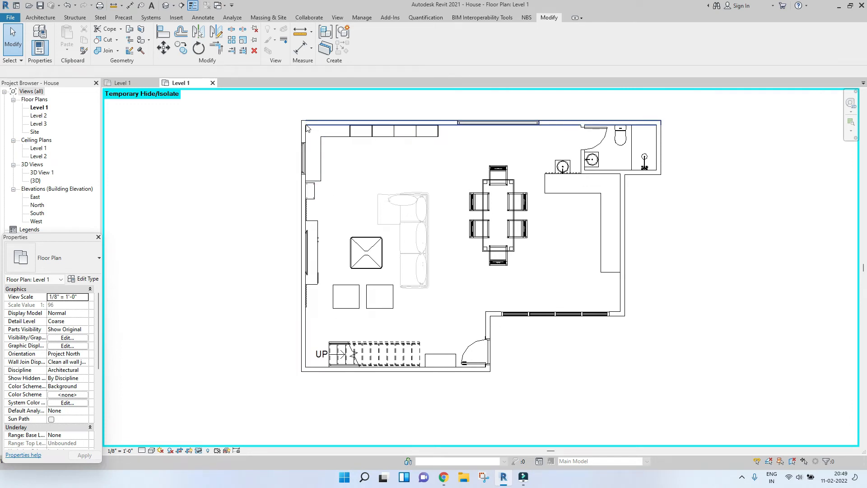
scroll(306, 128, up, 2)
scroll(301, 136, up, 2)
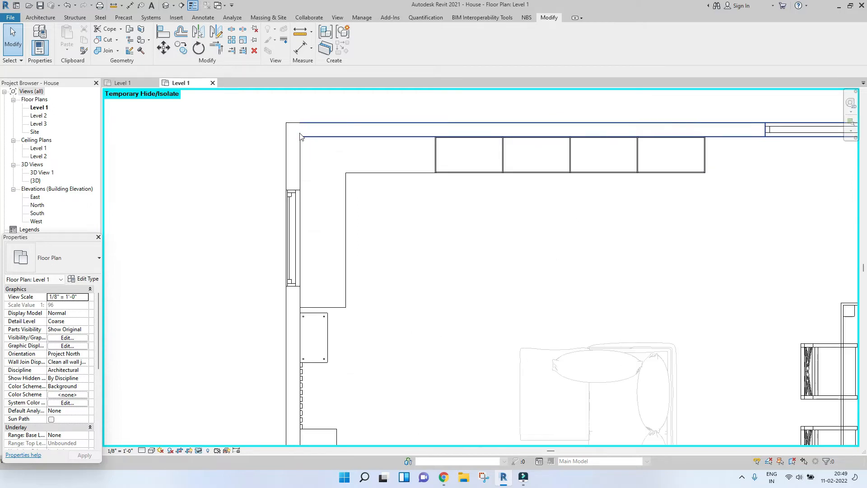
scroll(301, 135, down, 4)
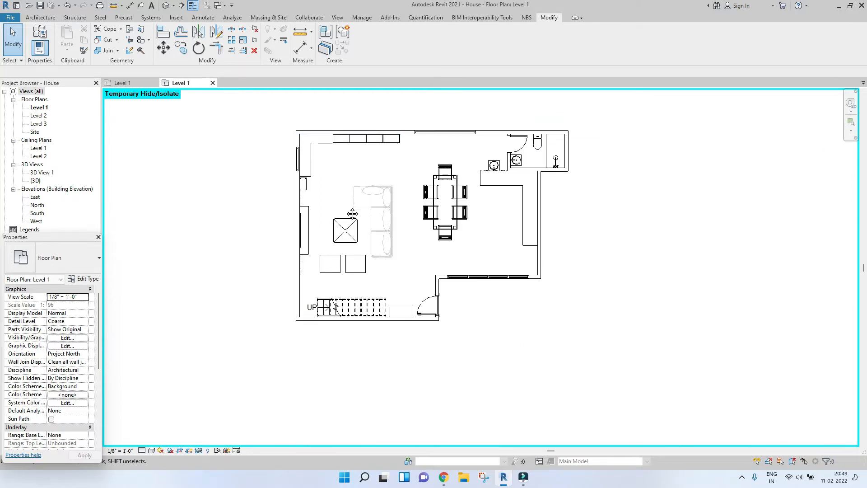
middle_drag(340, 199, 323, 215)
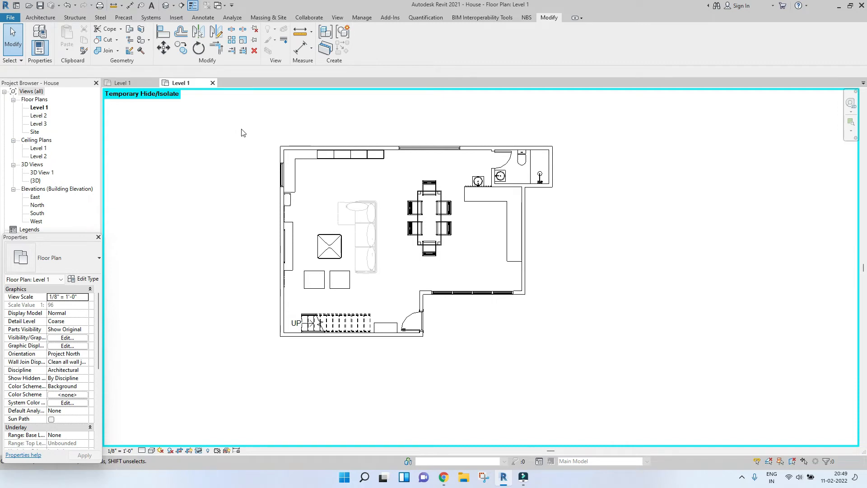
Select every element of the Level 1 floor plan, including walls, furniture and fixtures
drag(242, 112, 601, 366)
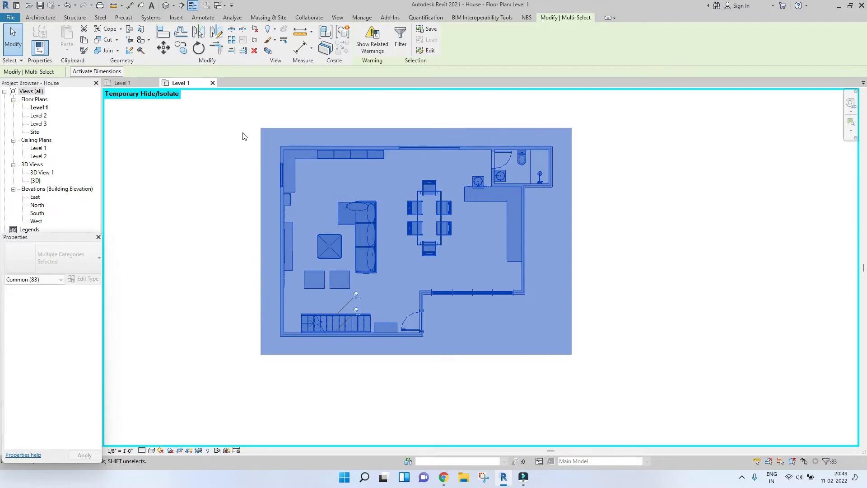
click(234, 122)
drag(235, 122, 632, 402)
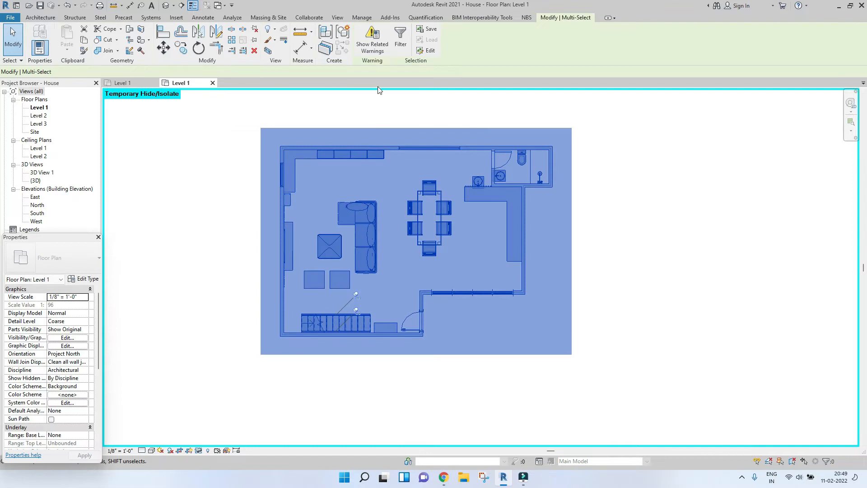
Review the categories in the selection filter and keep only Walls selected
click(401, 45)
scroll(354, 218, down, 2)
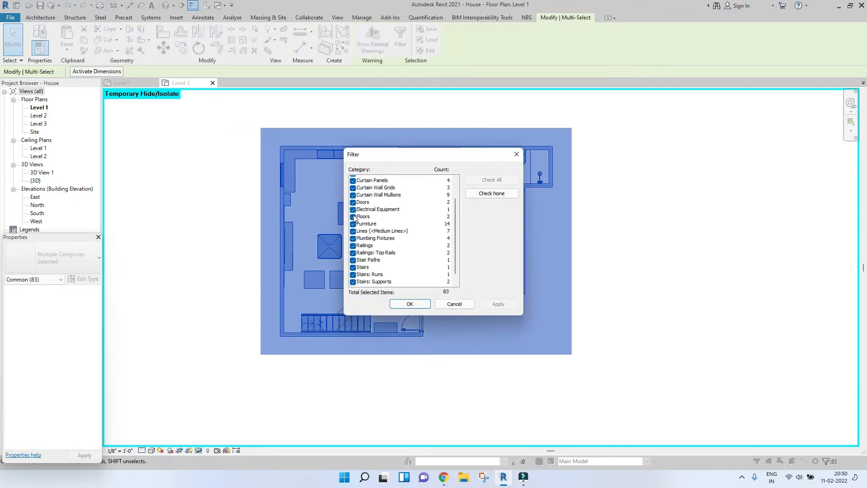
scroll(374, 217, down, 2)
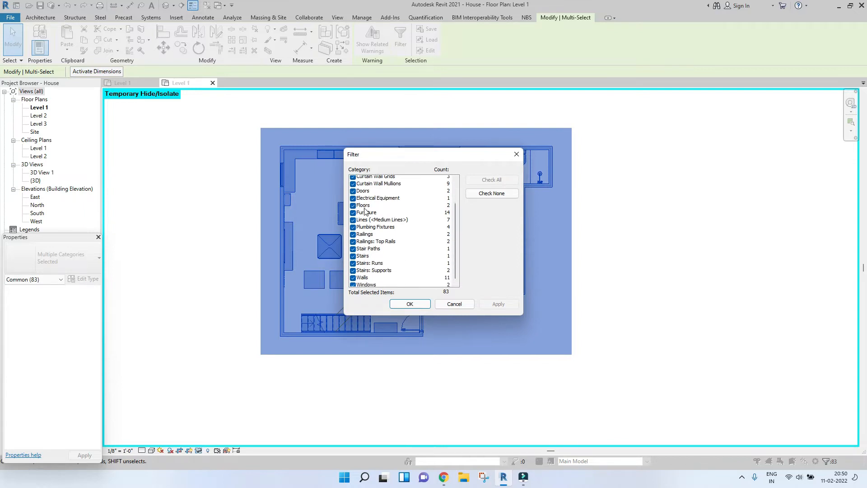
scroll(377, 269, up, 2)
scroll(363, 270, down, 2)
scroll(362, 270, up, 2)
scroll(362, 270, down, 2)
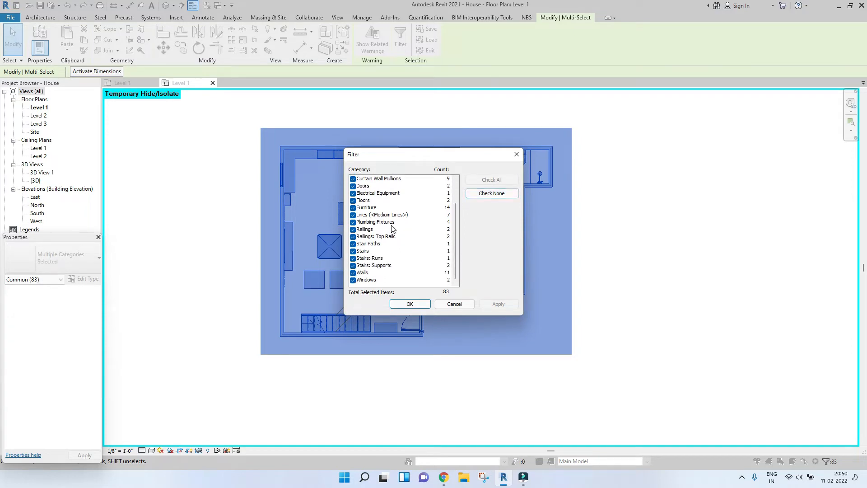
click(487, 196)
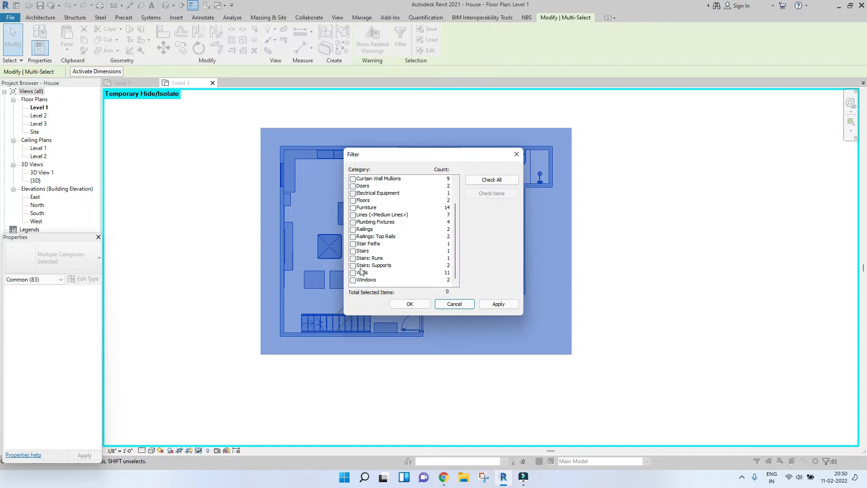
scroll(356, 273, up, 2)
scroll(362, 244, down, 2)
click(353, 273)
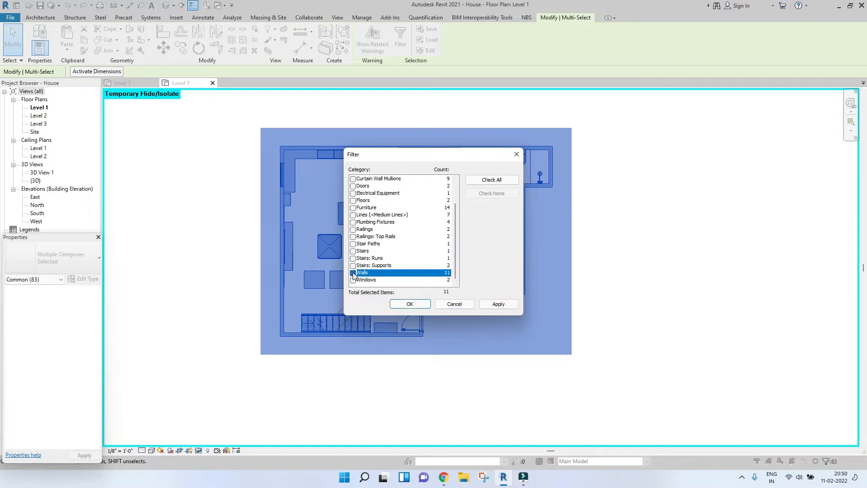
click(415, 304)
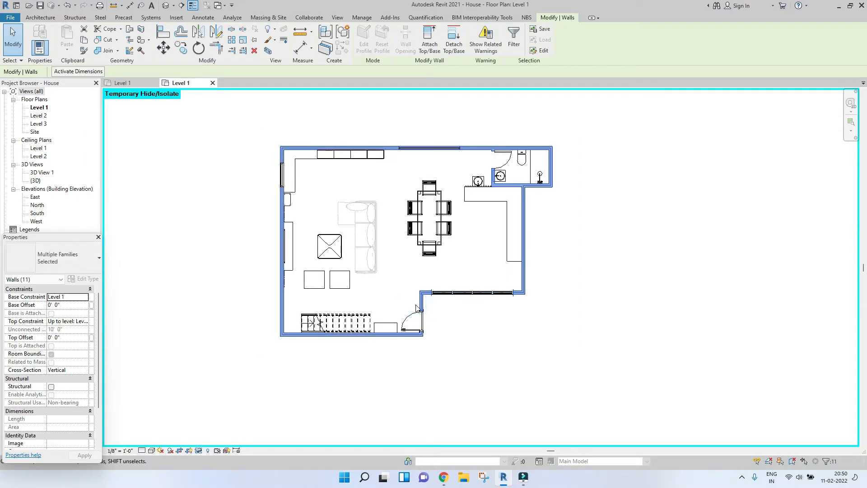
Open the by-element graphics overrides in this view for the selected walls
scroll(427, 310, up, 5)
scroll(541, 296, down, 2)
scroll(541, 297, down, 3)
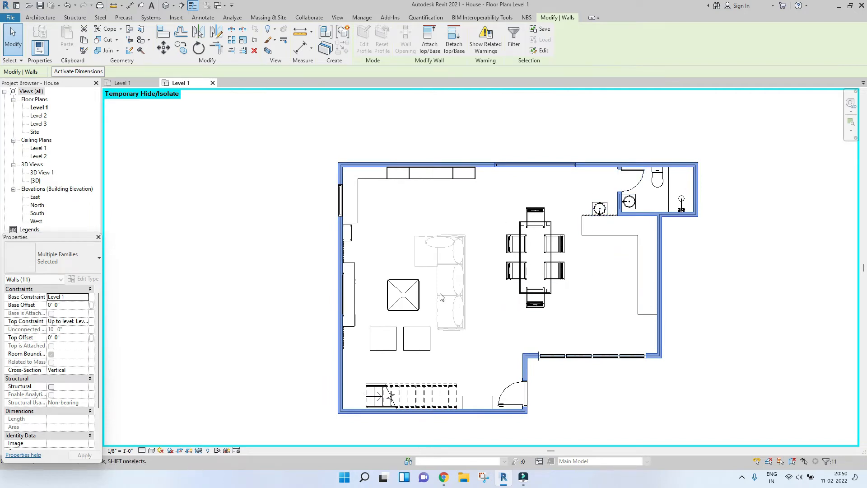
middle_drag(503, 199, 452, 183)
right_click(544, 151)
mouse_move(582, 231)
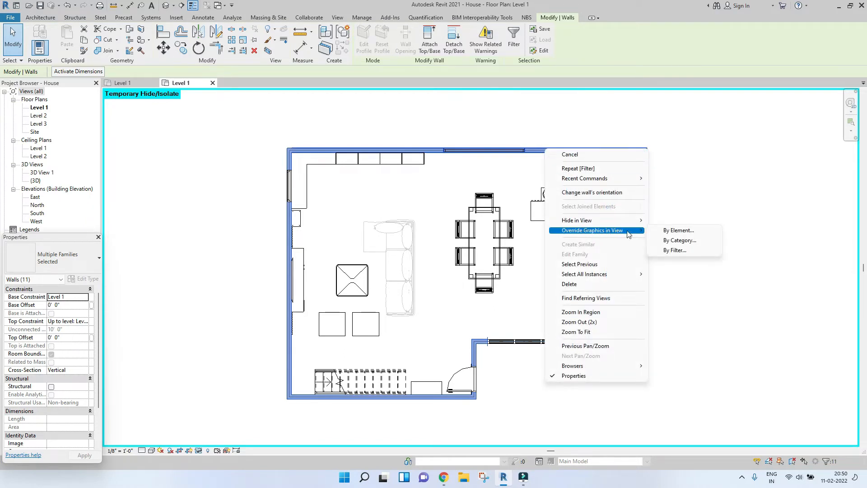
click(665, 231)
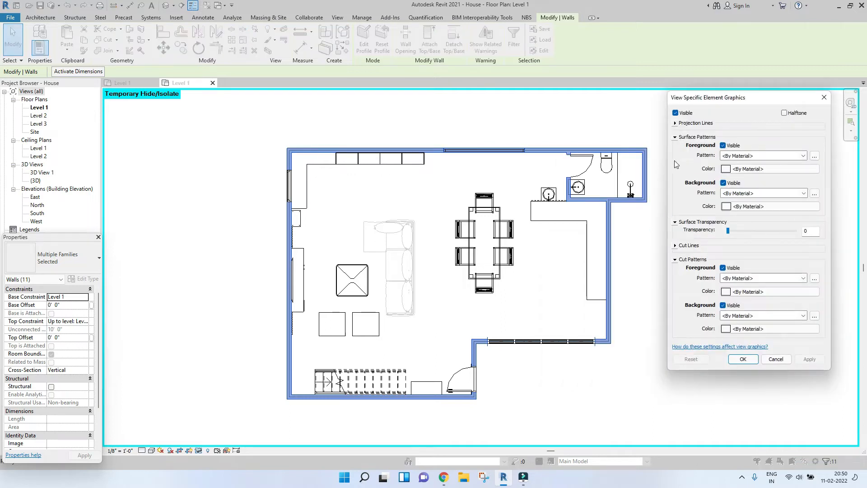
Move the element graphics dialog clear of the plan and view the available Projection Lines patterns
drag(718, 103, 642, 107)
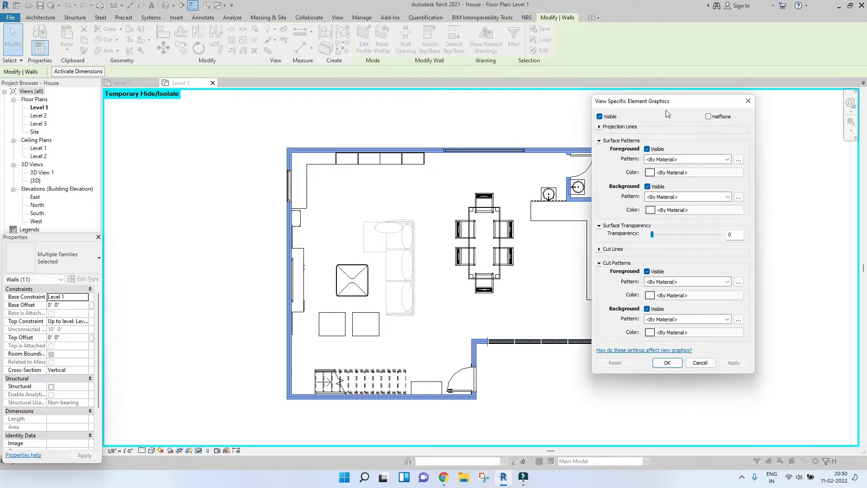
drag(673, 104, 736, 66)
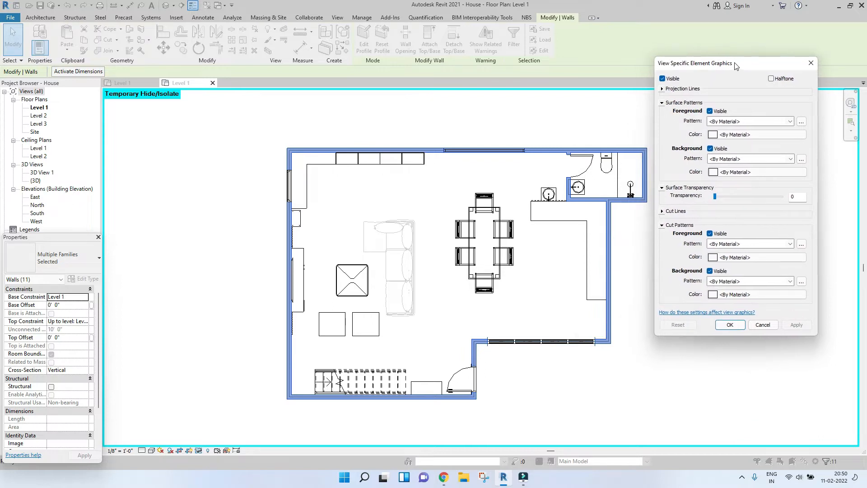
click(662, 89)
drag(698, 63, 672, 71)
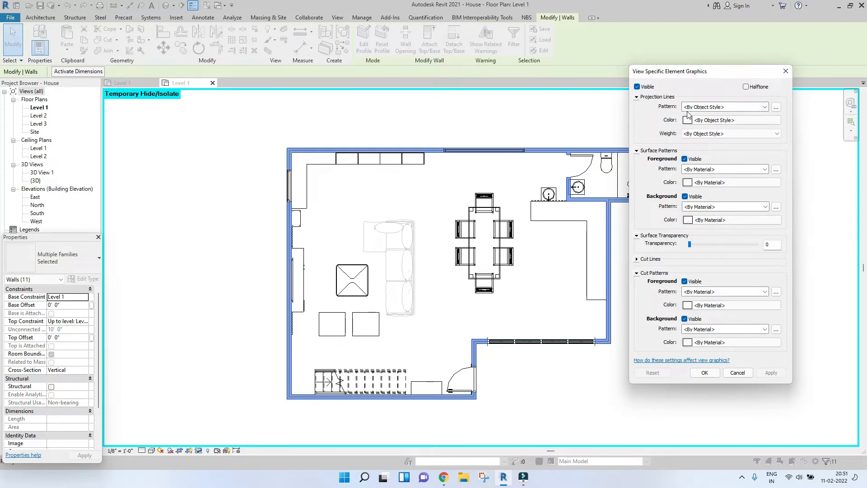
click(704, 108)
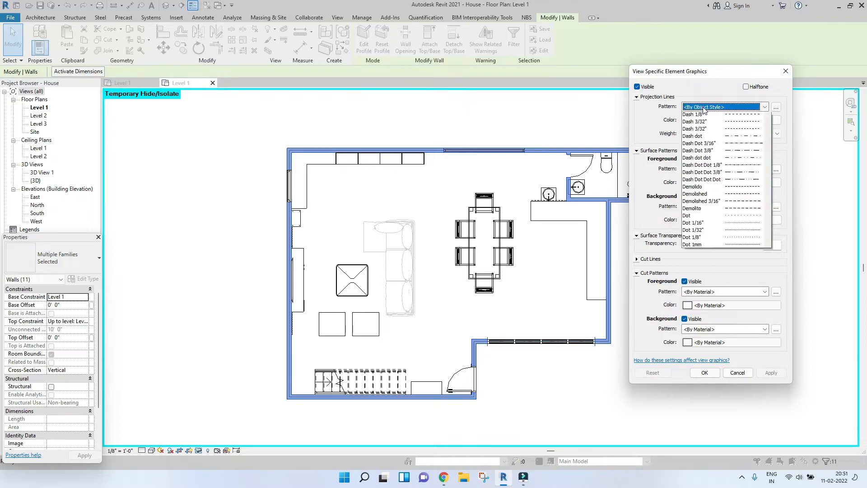
click(701, 116)
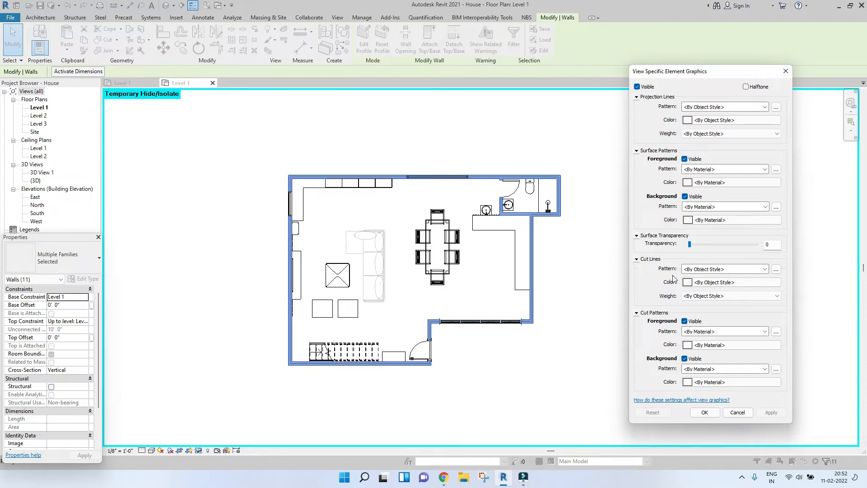
Set the Cut Lines pattern of the selected walls to Solid
click(716, 270)
scroll(724, 168, down, 2)
scroll(725, 168, down, 12)
scroll(725, 167, up, 6)
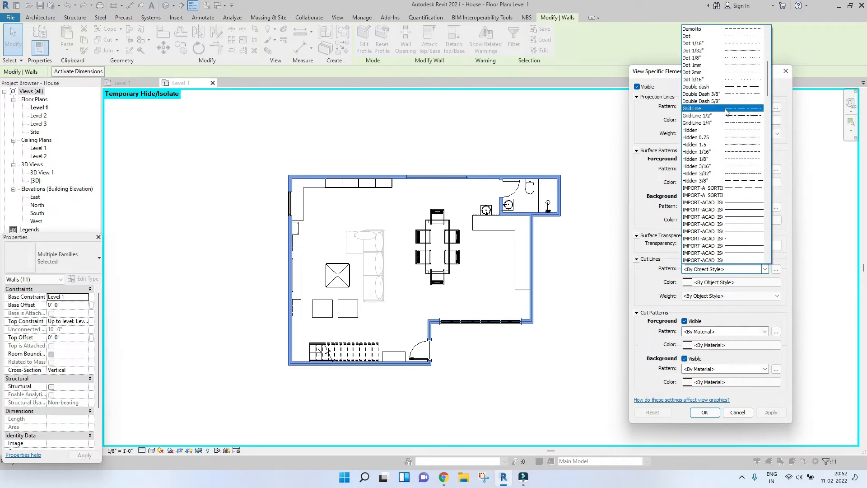
scroll(712, 159, up, 4)
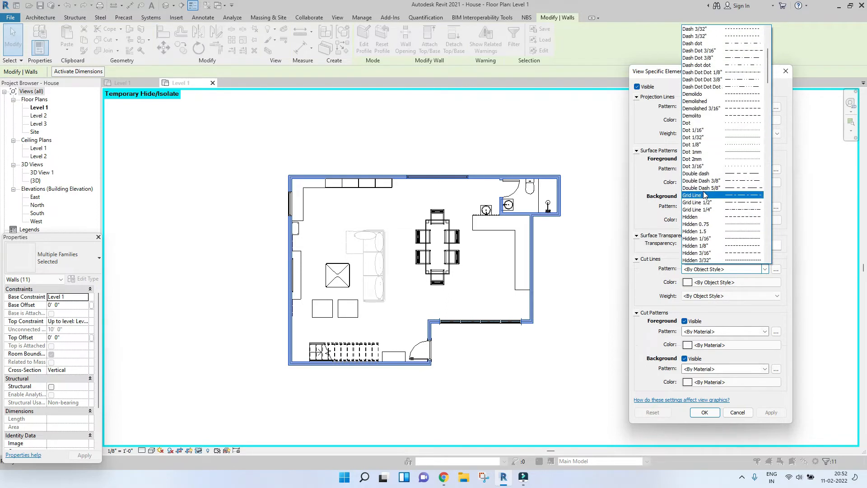
scroll(703, 196, up, 5)
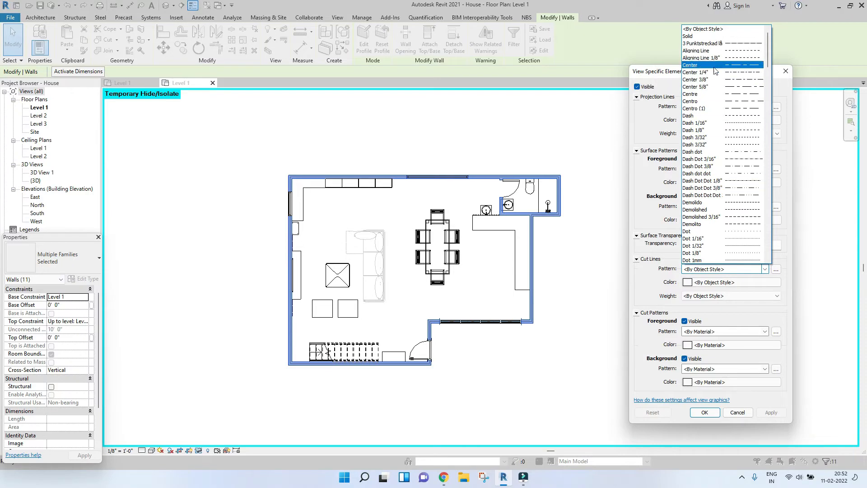
click(711, 37)
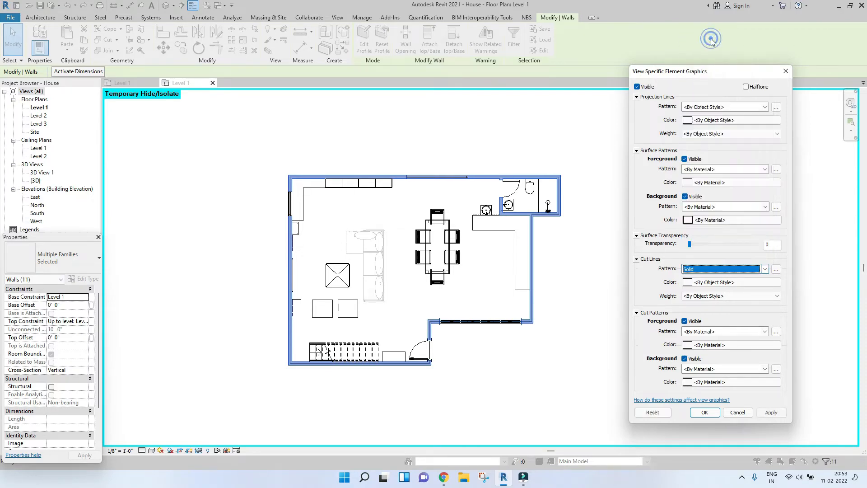
Set the Cut Lines color of the selected walls to Red
click(687, 283)
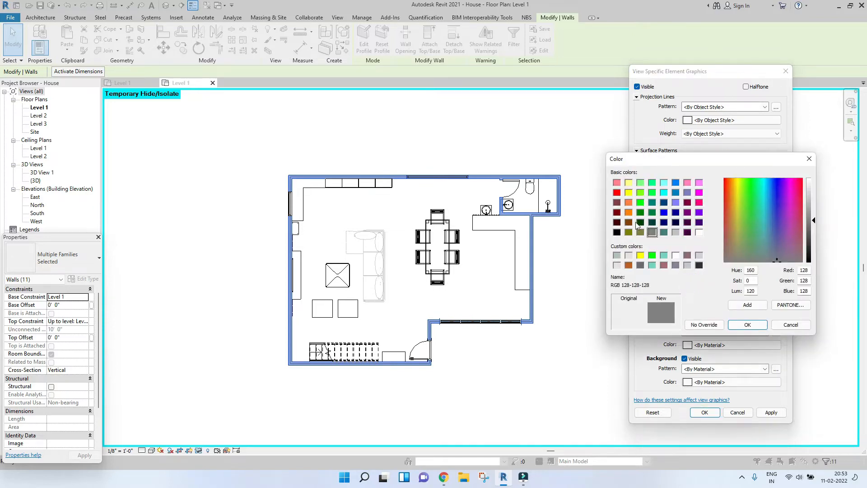
click(616, 193)
click(748, 324)
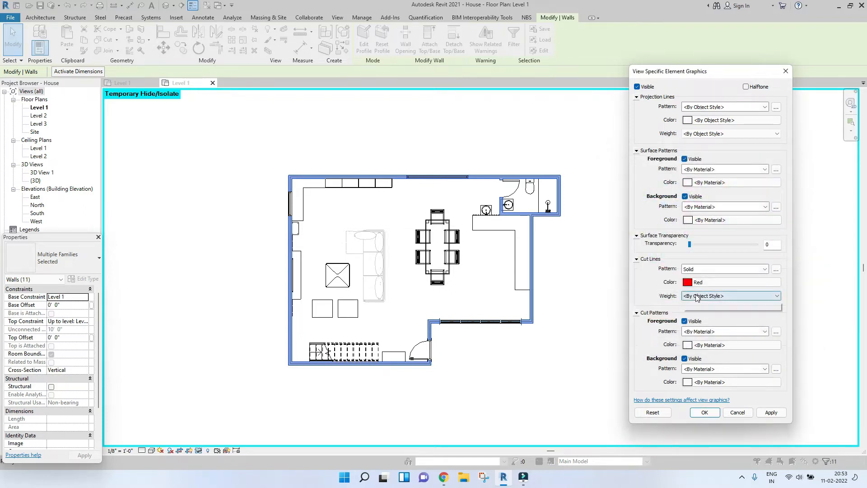
Try a Cut Lines weight of 16 for the walls and return the weight to <By Object Style>
click(692, 296)
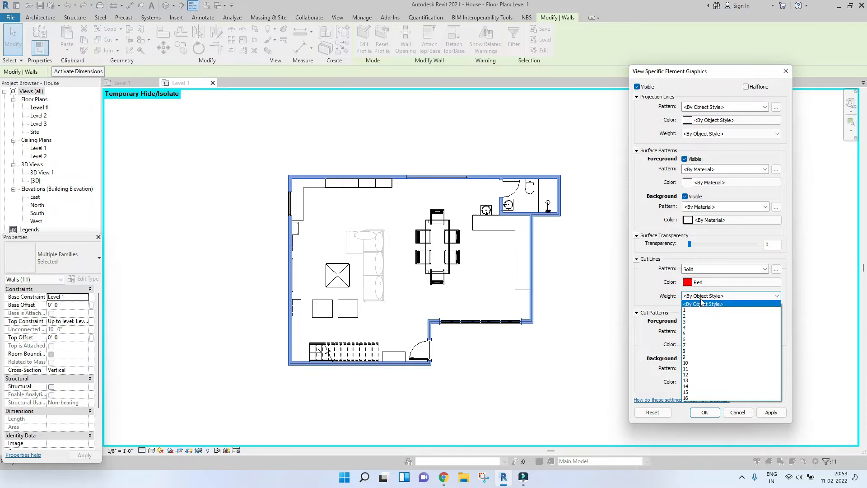
click(702, 302)
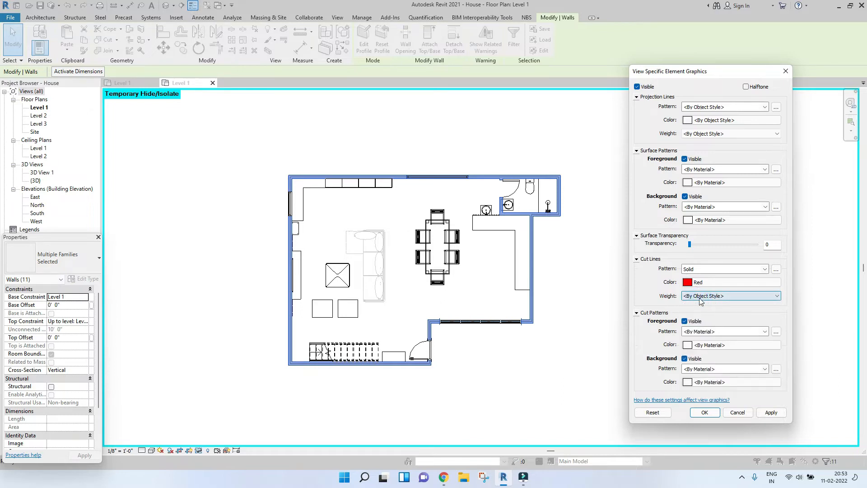
click(700, 300)
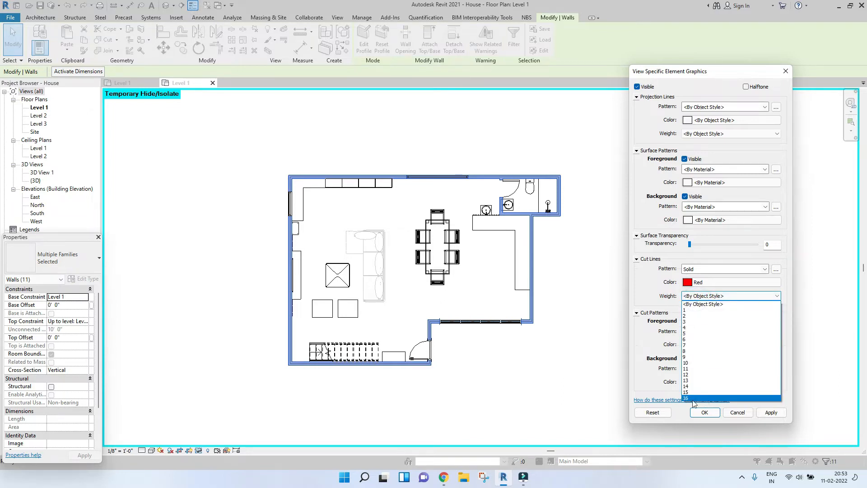
click(692, 398)
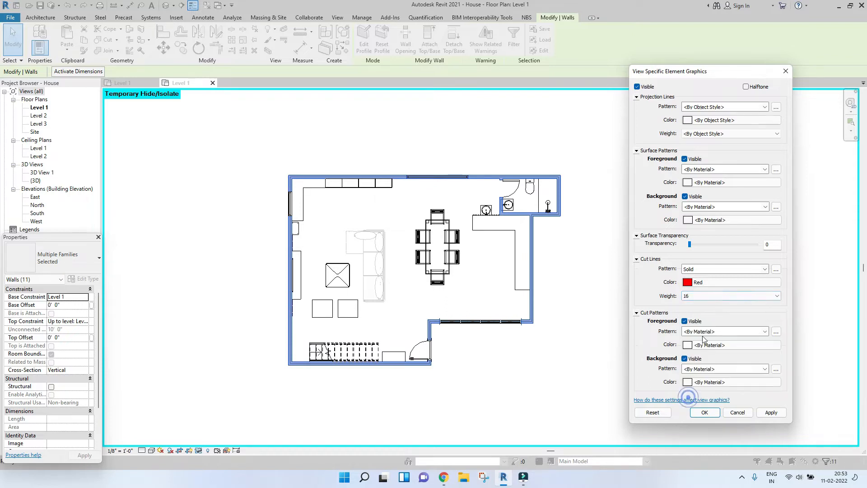
click(705, 296)
click(698, 310)
click(704, 295)
click(697, 303)
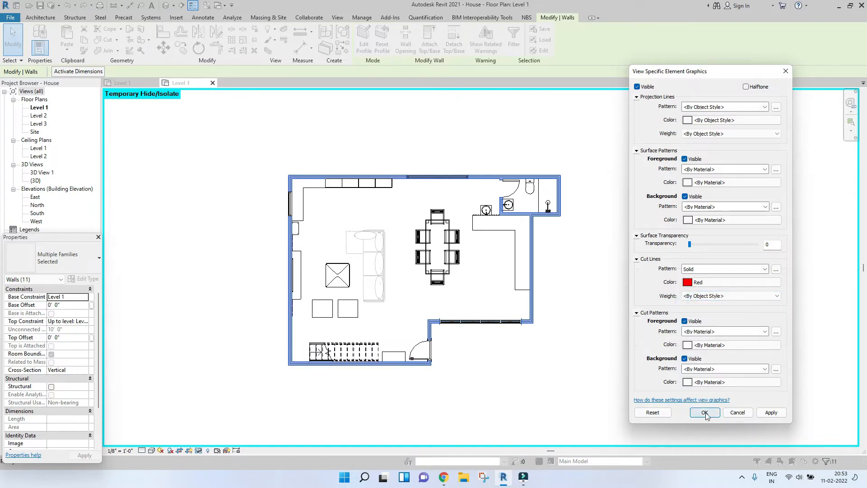
Apply the Cut Lines overrides to the selected walls
click(771, 413)
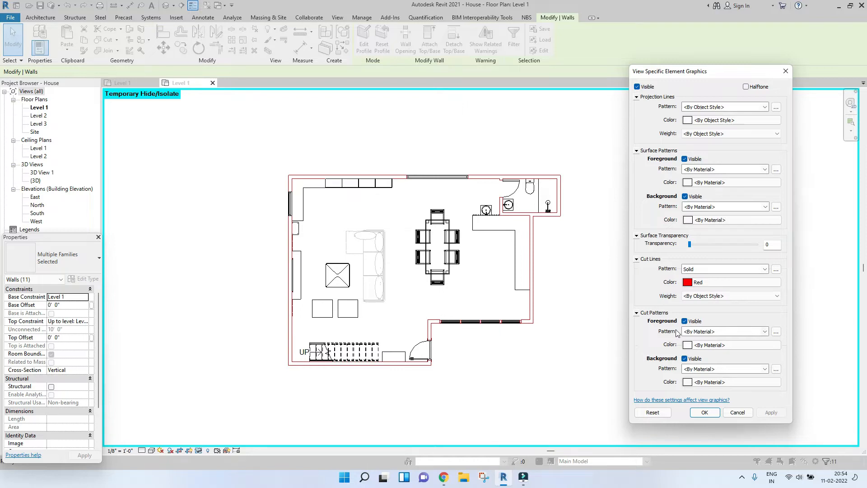
Set the Cut Patterns foreground pattern of the selected walls to <Solid fill>
click(700, 335)
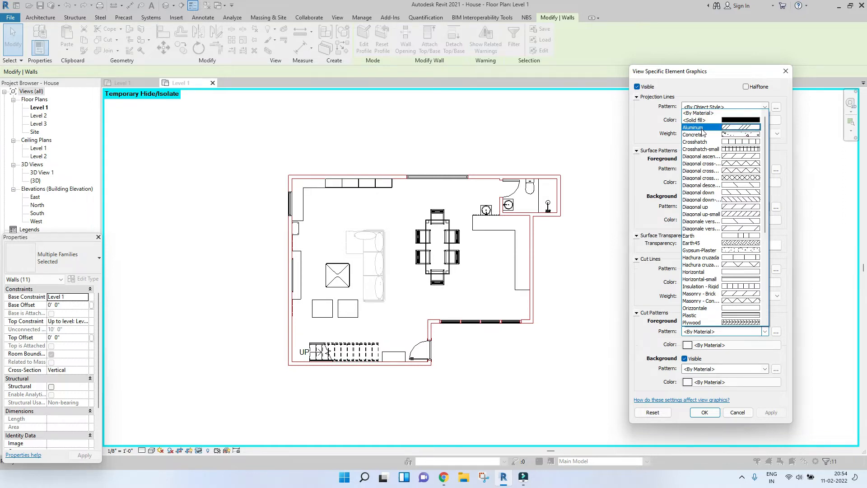
scroll(704, 192, down, 2)
scroll(703, 192, down, 2)
scroll(708, 255, down, 4)
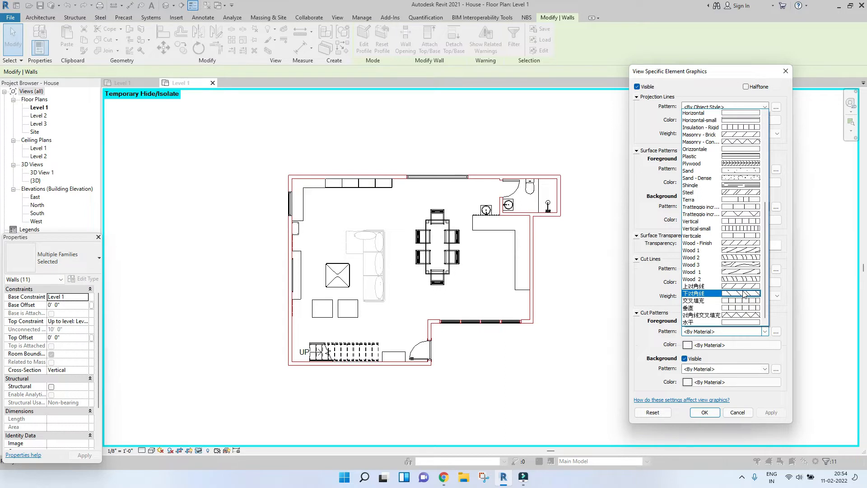
scroll(744, 294, up, 8)
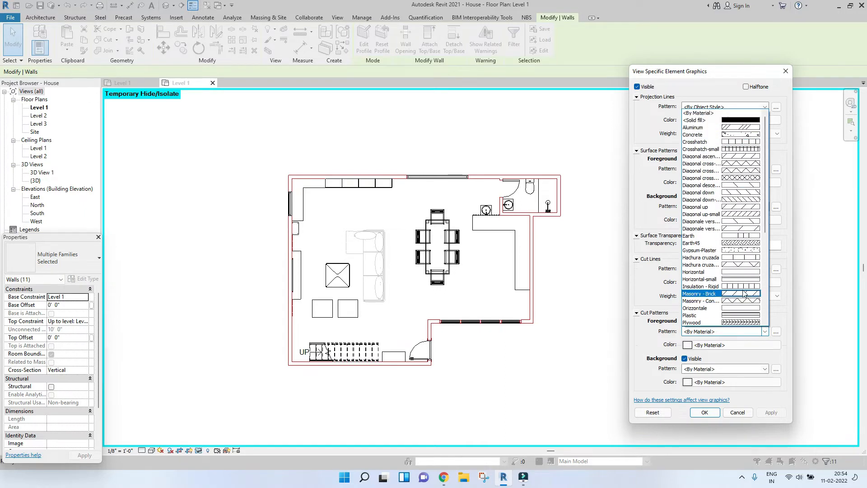
click(709, 120)
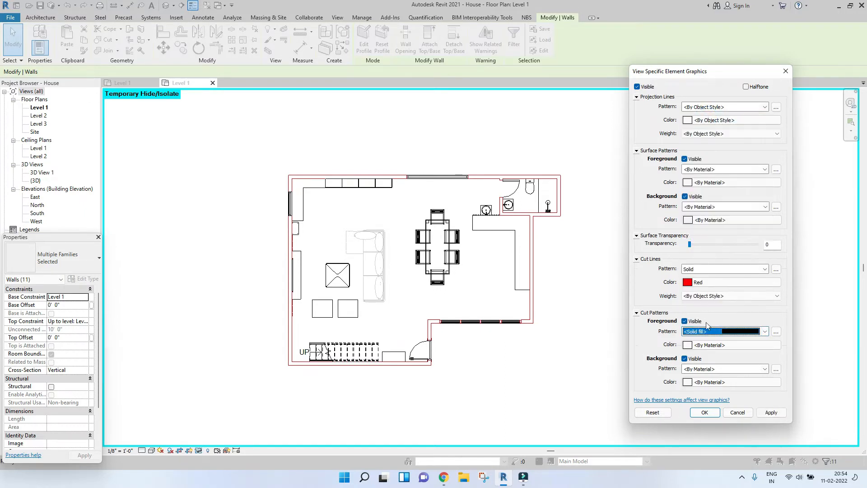
Color the walls' Cut Patterns foreground PANTONE 5285 C and apply the override
click(699, 346)
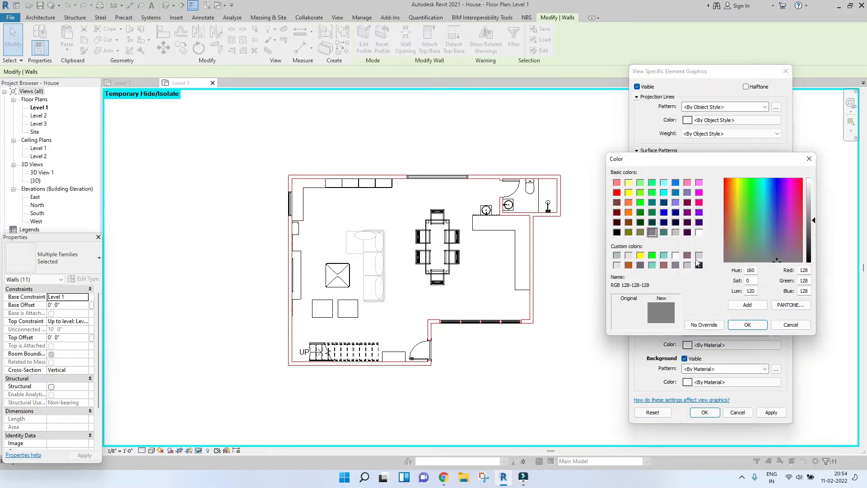
click(676, 266)
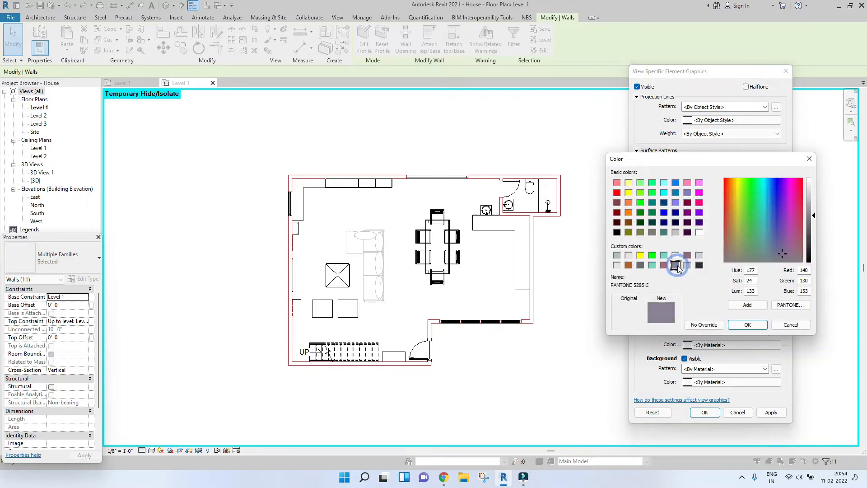
click(735, 325)
click(773, 413)
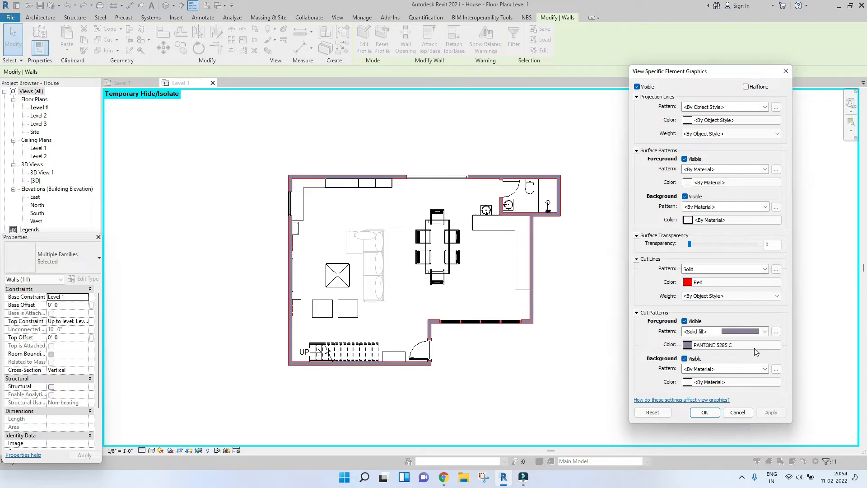
Change the walls' Cut Patterns foreground color to PANTONE 471 C and apply it
click(702, 282)
click(812, 160)
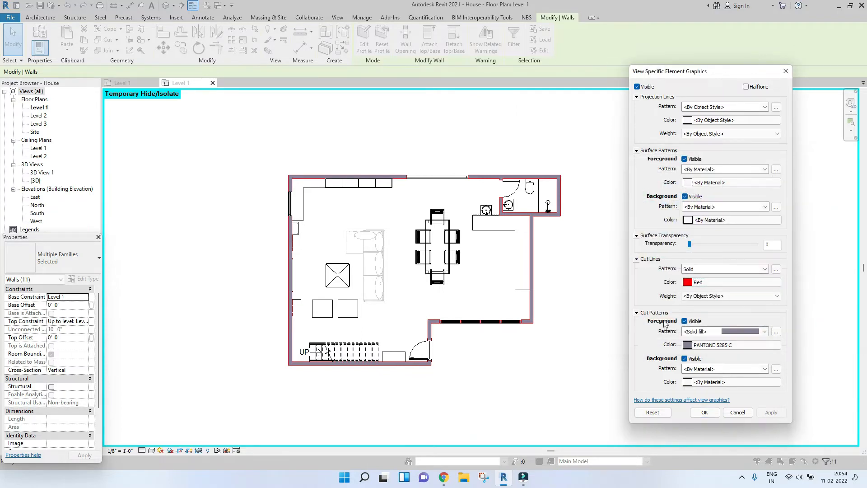
click(706, 345)
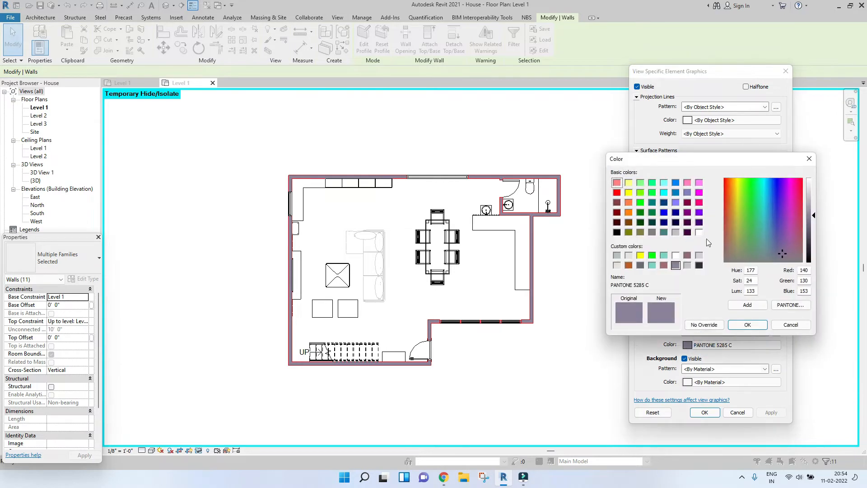
click(628, 266)
click(746, 326)
click(771, 412)
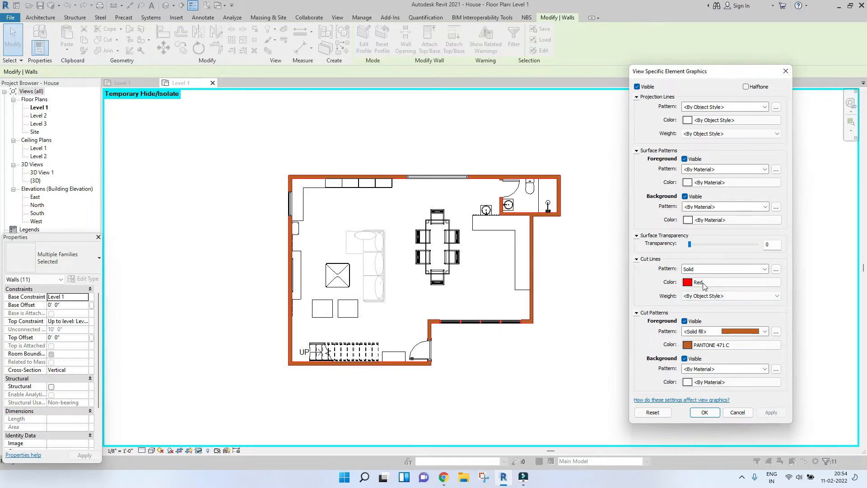
Set the walls' Cut Lines color to White, accept the overrides and deselect the walls
click(714, 284)
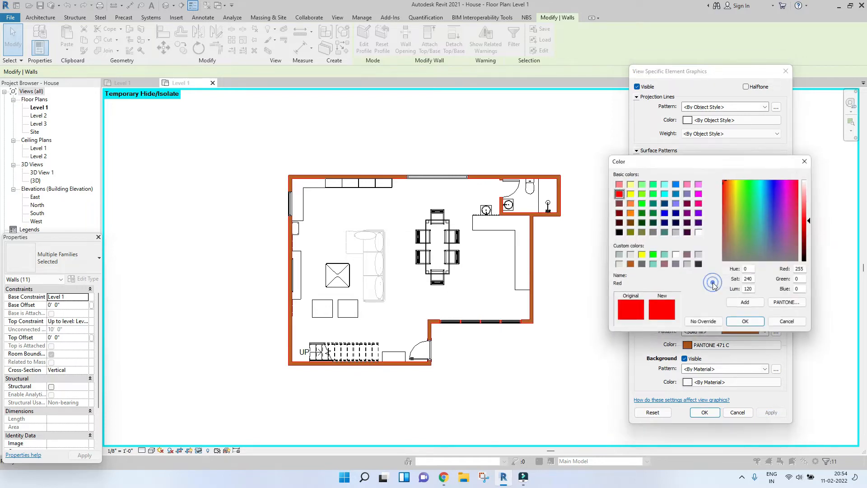
click(699, 232)
click(748, 325)
click(771, 413)
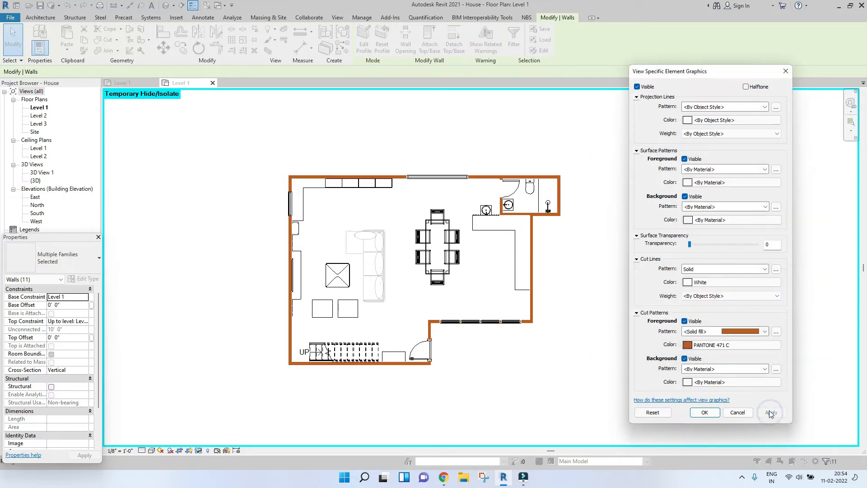
click(705, 412)
scroll(587, 234, down, 2)
click(606, 268)
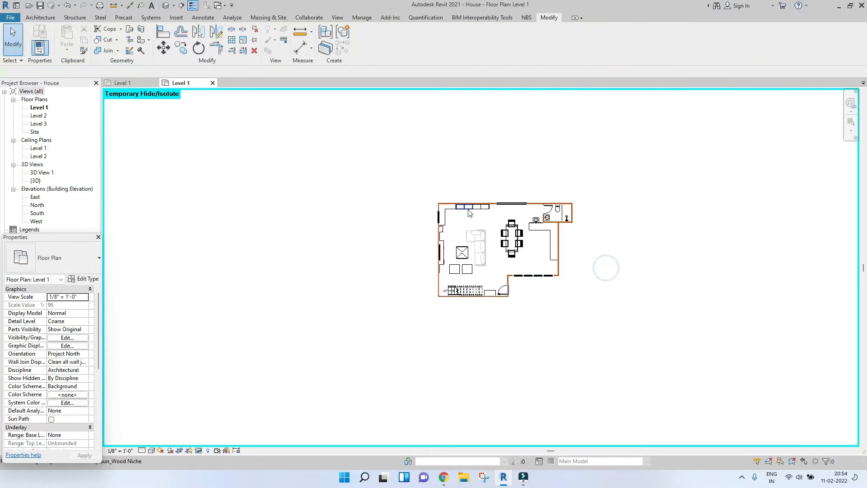
Examine the recolored walls and their window openings up close and across the whole Level 1 plan
scroll(470, 213, up, 5)
scroll(578, 231, down, 2)
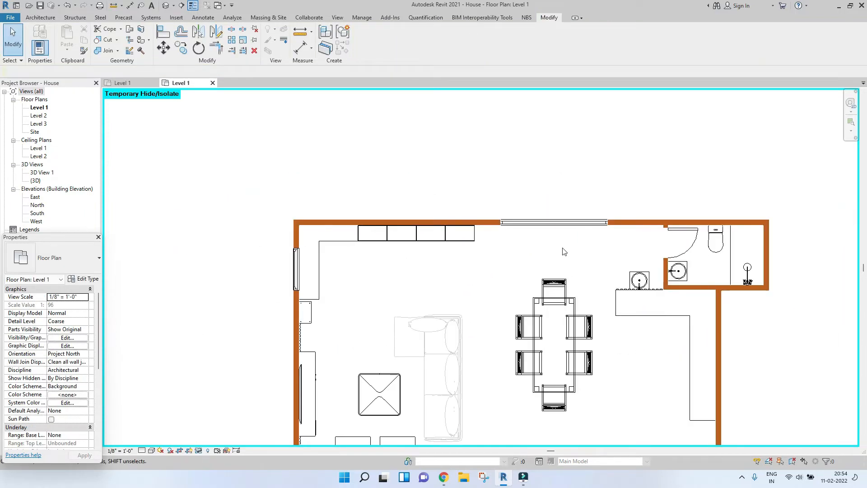
scroll(552, 207, up, 5)
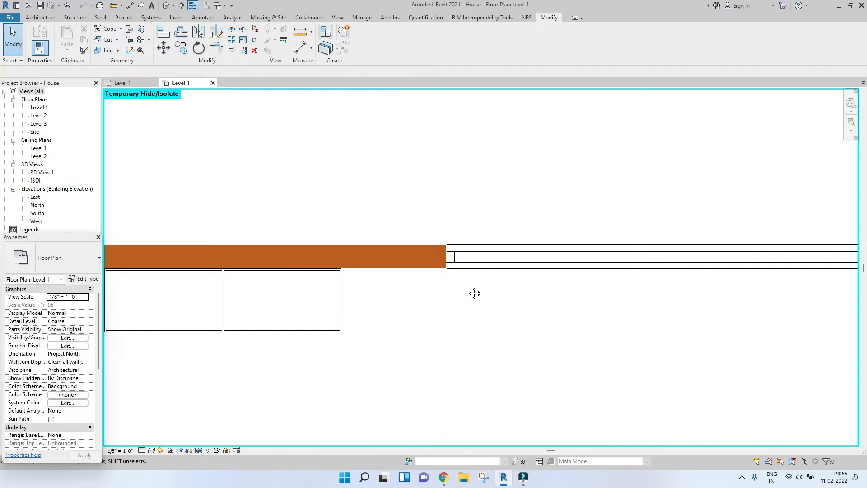
scroll(464, 222, down, 6)
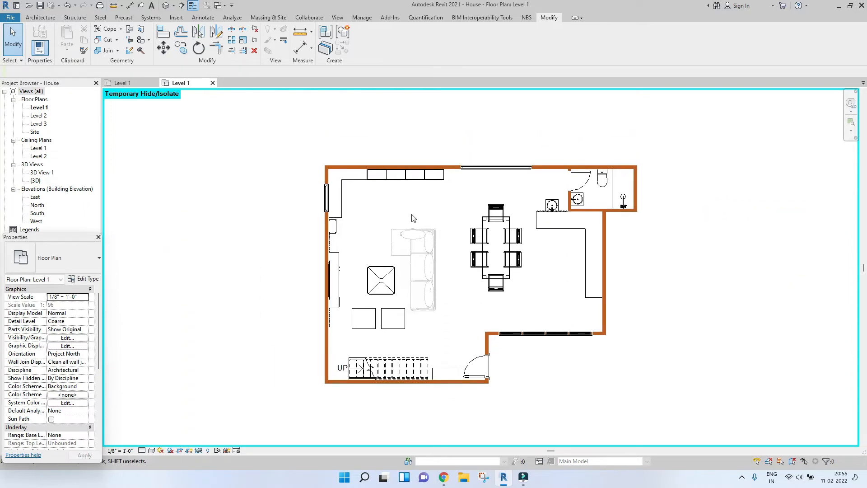
scroll(414, 248, up, 4)
scroll(469, 200, down, 5)
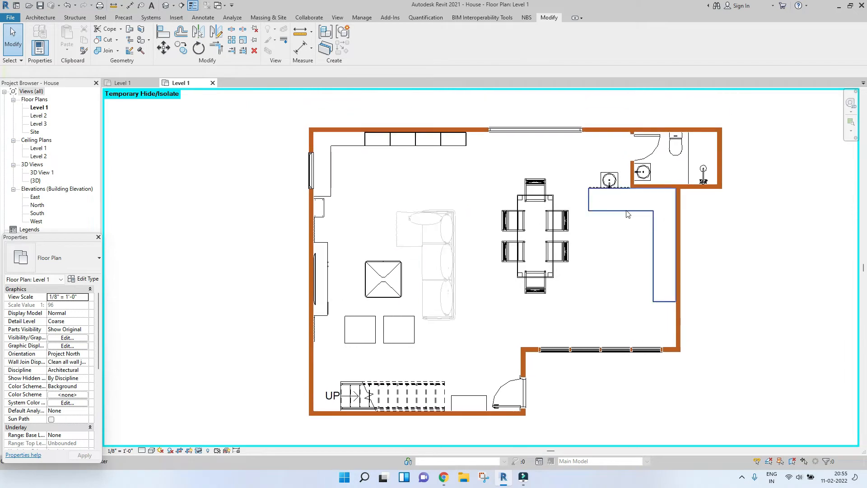
middle_drag(628, 214, 509, 209)
scroll(518, 172, up, 3)
middle_drag(552, 179, 619, 184)
middle_drag(249, 284, 470, 191)
scroll(470, 192, down, 3)
scroll(435, 218, up, 4)
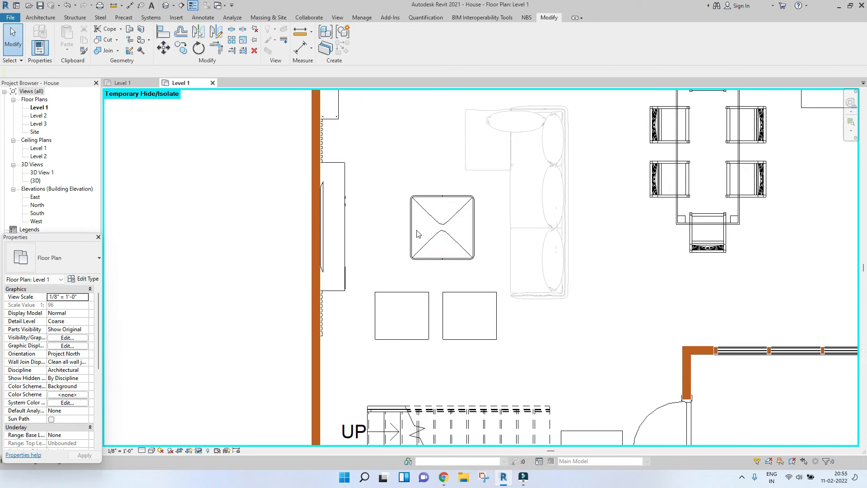
Override the living area pouf's graphics by element, setting its Projection Lines pattern to Solid
click(437, 262)
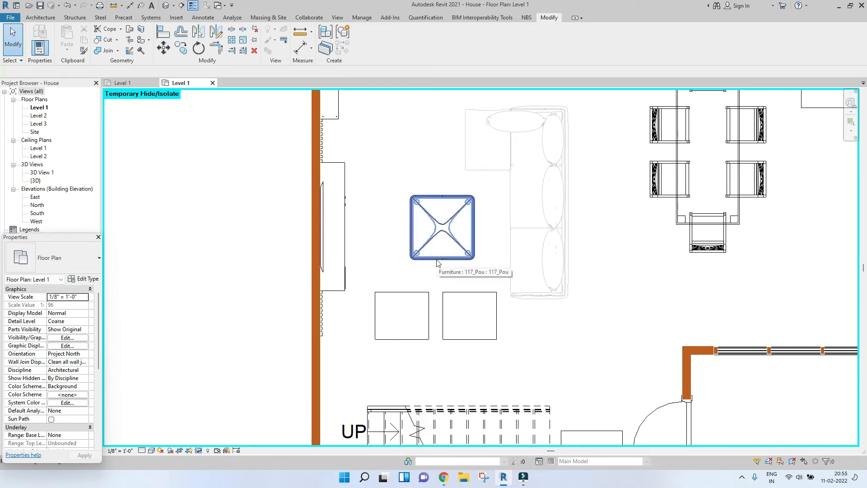
click(438, 263)
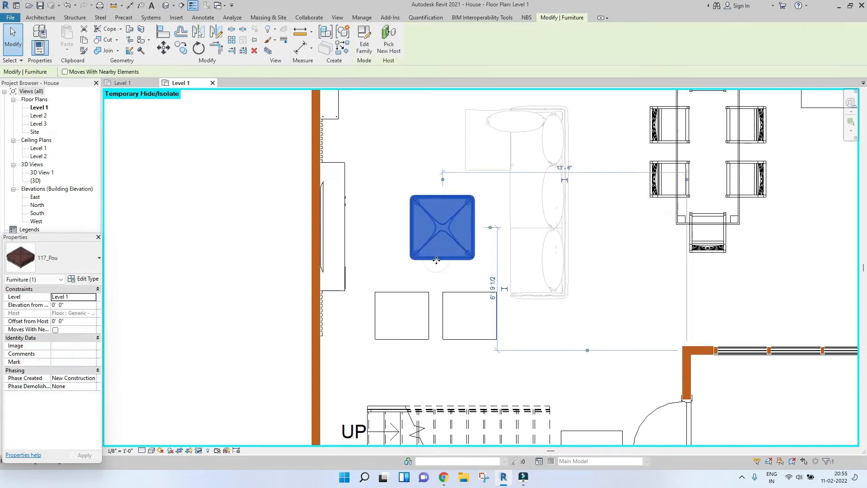
right_click(442, 224)
mouse_move(463, 279)
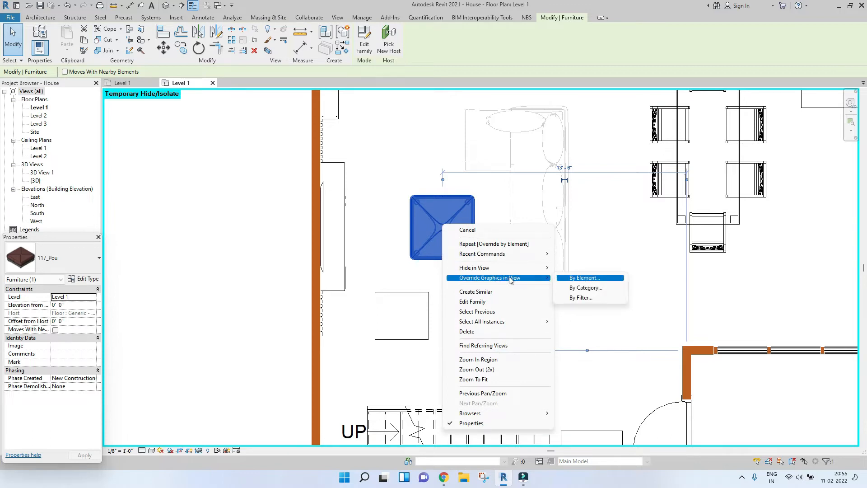
click(592, 278)
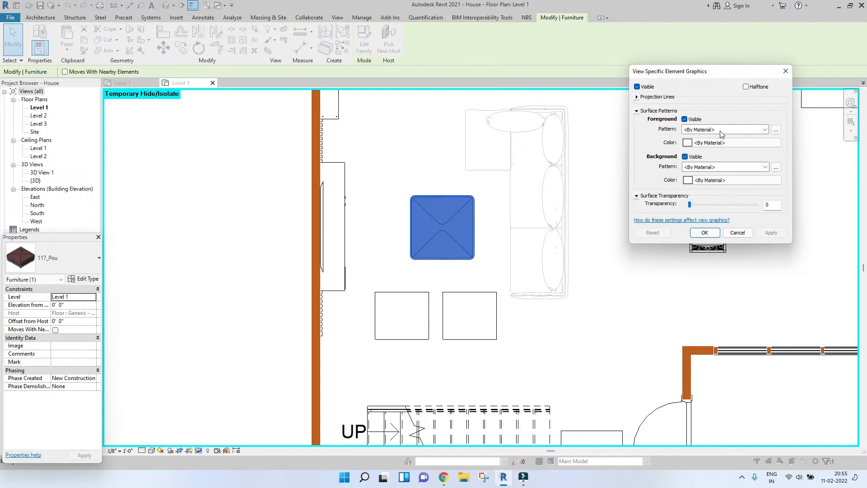
click(636, 97)
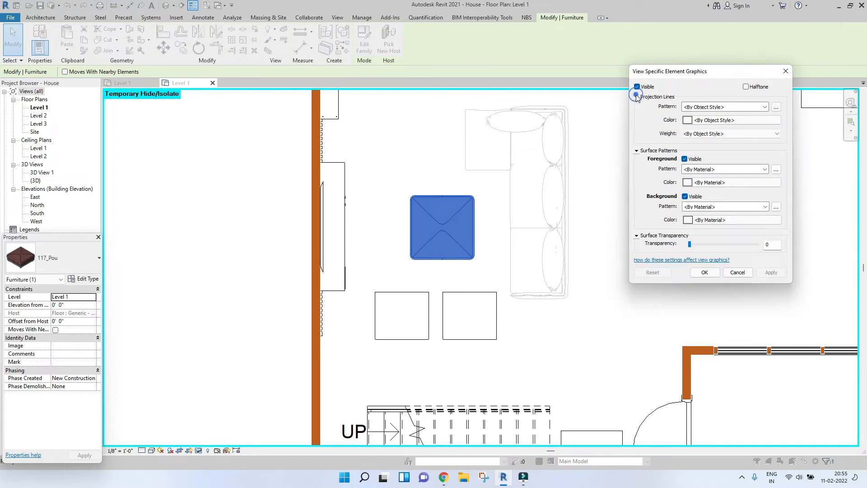
click(712, 107)
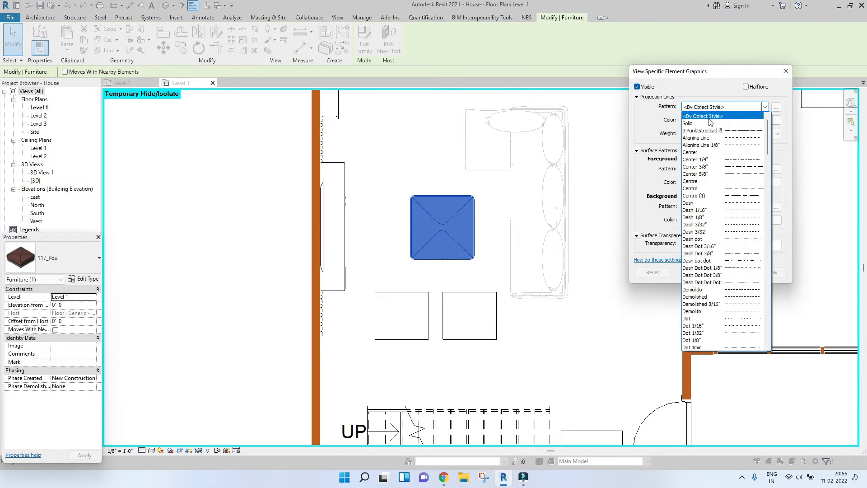
click(709, 123)
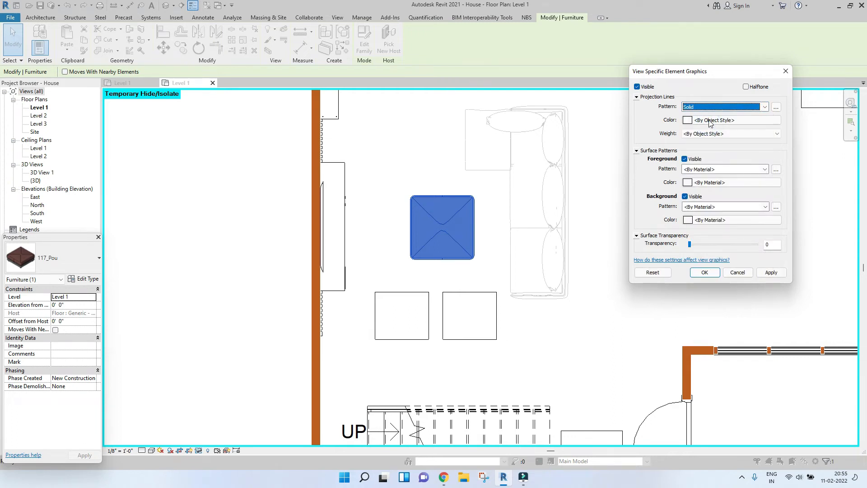
Set the pouf's Projection Lines color to PANTONE 431 C
click(709, 122)
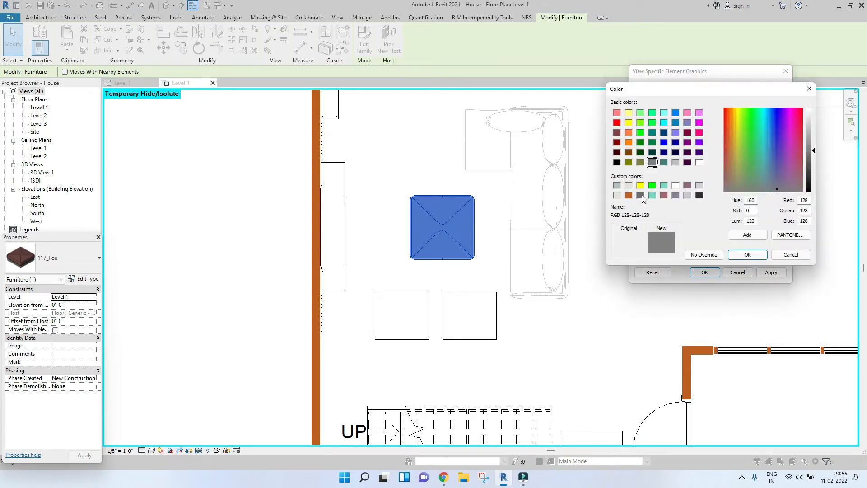
click(641, 195)
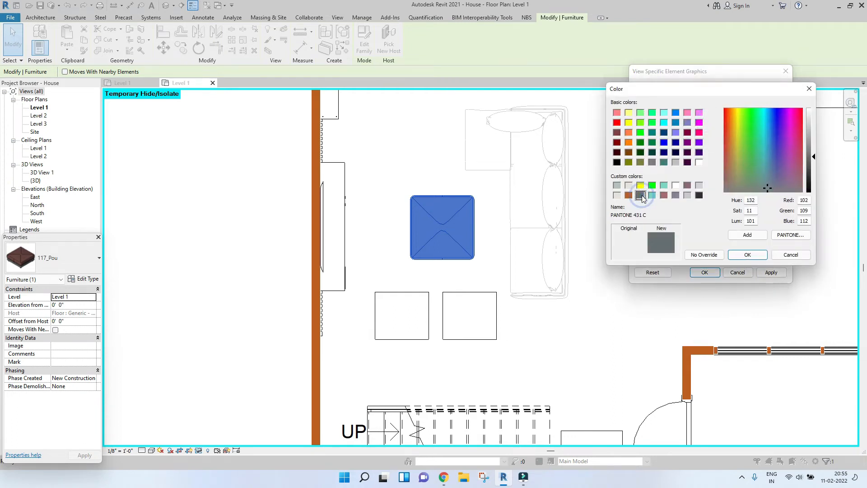
click(747, 253)
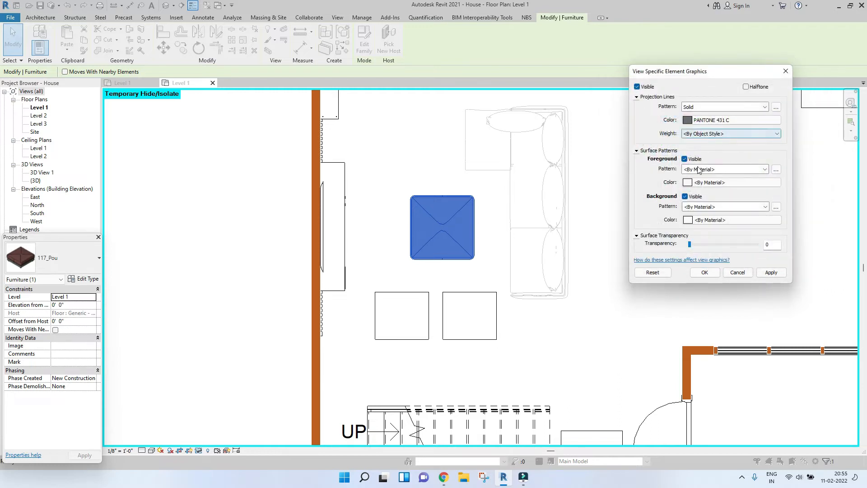
Give the pouf's Surface Patterns foreground a <Solid fill> pattern in PANTONE 537 C and apply the overrides
click(709, 172)
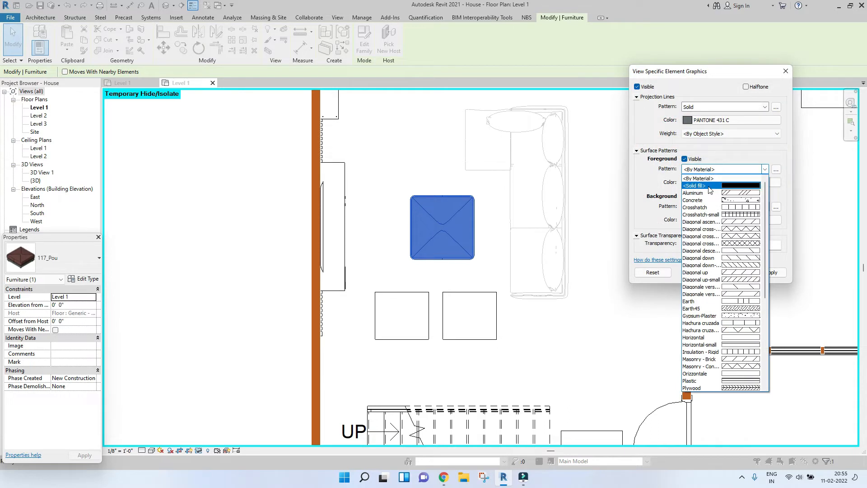
click(710, 185)
click(713, 182)
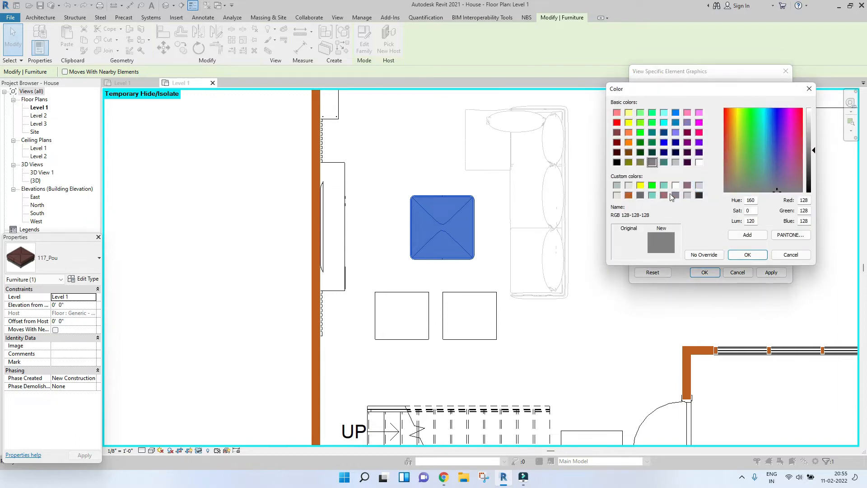
click(698, 186)
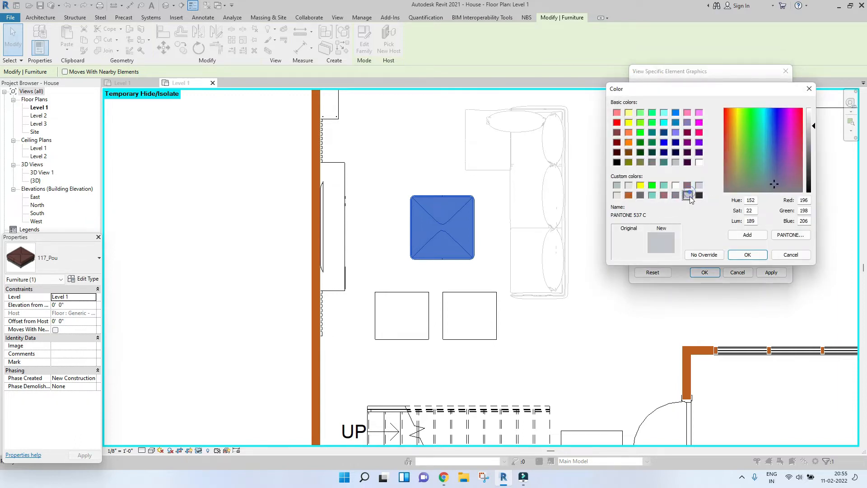
click(748, 254)
click(772, 272)
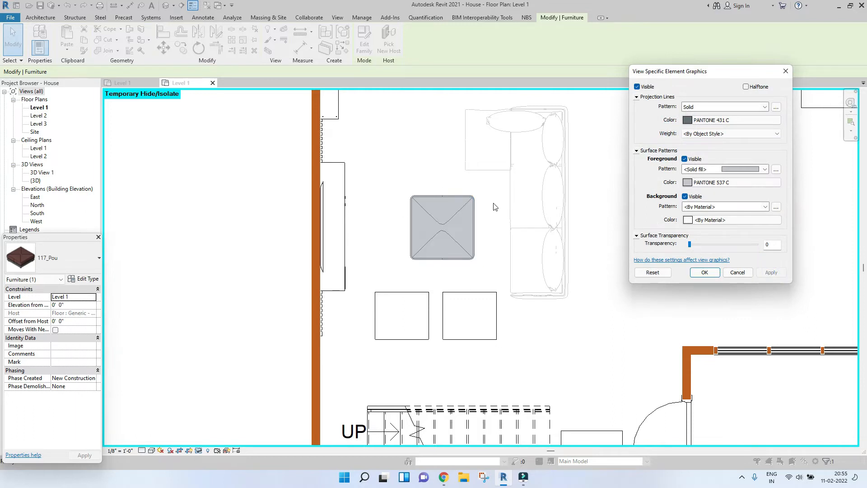
Change the pouf's Projection Lines color to PANTONE 4995 C and apply it
click(706, 121)
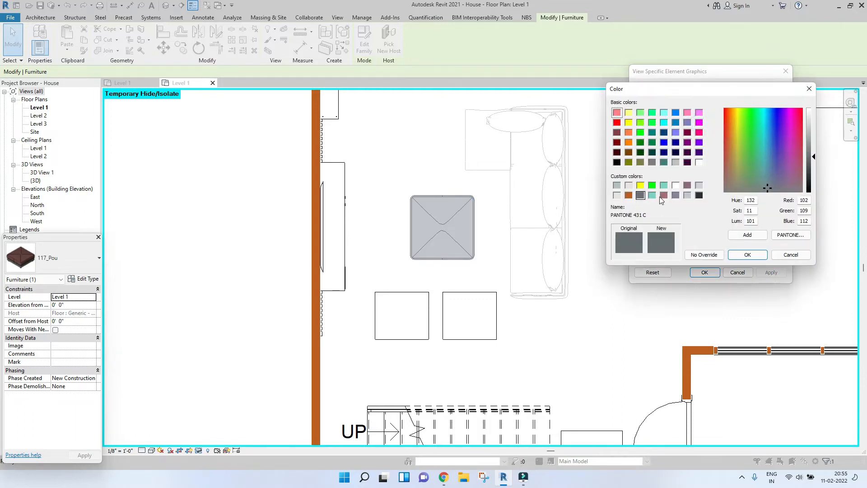
click(664, 195)
click(748, 254)
click(770, 273)
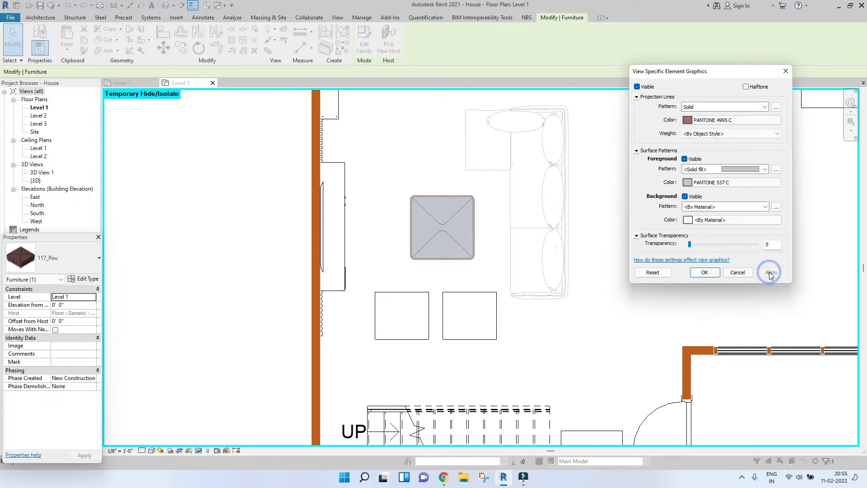
Set the pouf's Surface Patterns foreground color to PANTONE 471 C and apply it
click(719, 182)
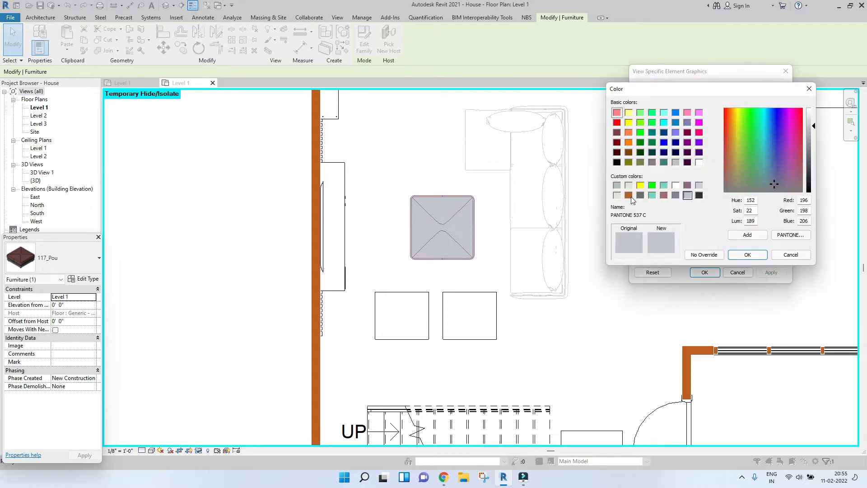
click(629, 195)
click(757, 253)
click(770, 273)
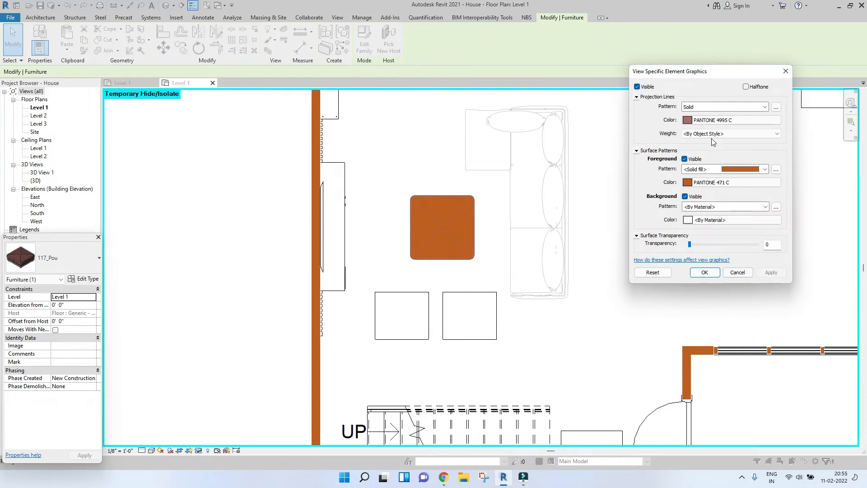
Change the pouf's Projection Lines color to White and apply it
click(703, 120)
click(698, 162)
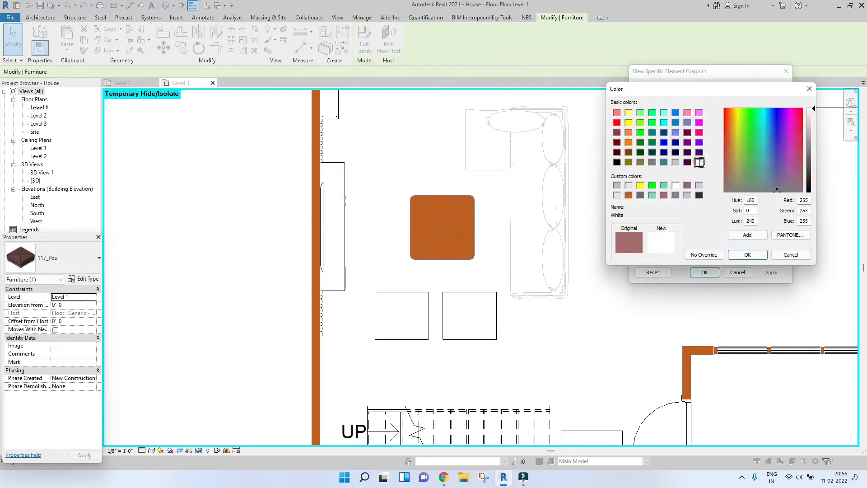
click(743, 248)
click(766, 273)
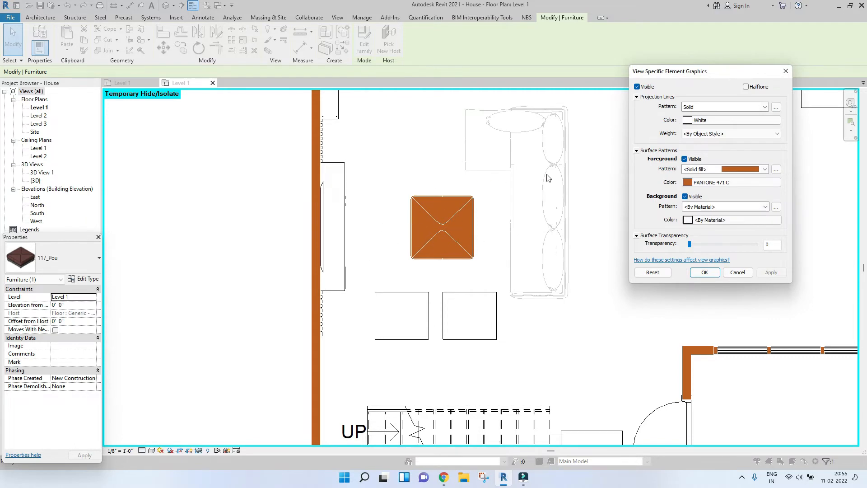
Try the Concrete pattern as the pouf's Surface Patterns foreground and browse the other available patterns
click(701, 170)
click(702, 194)
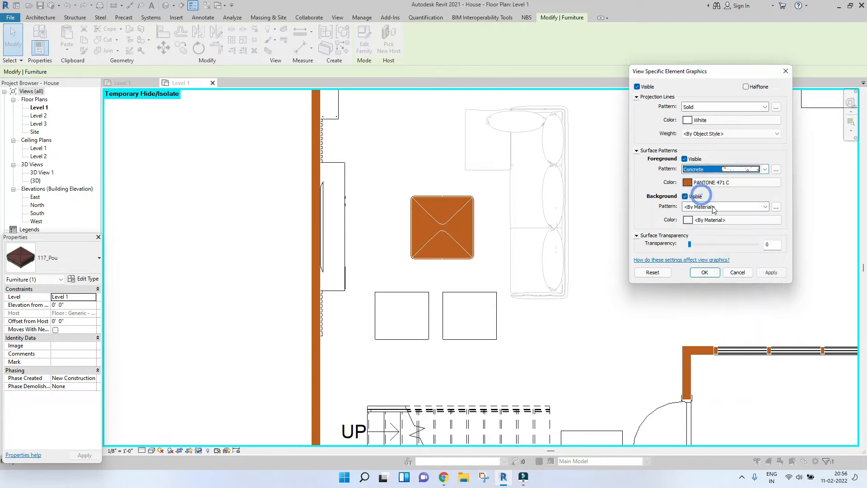
click(771, 273)
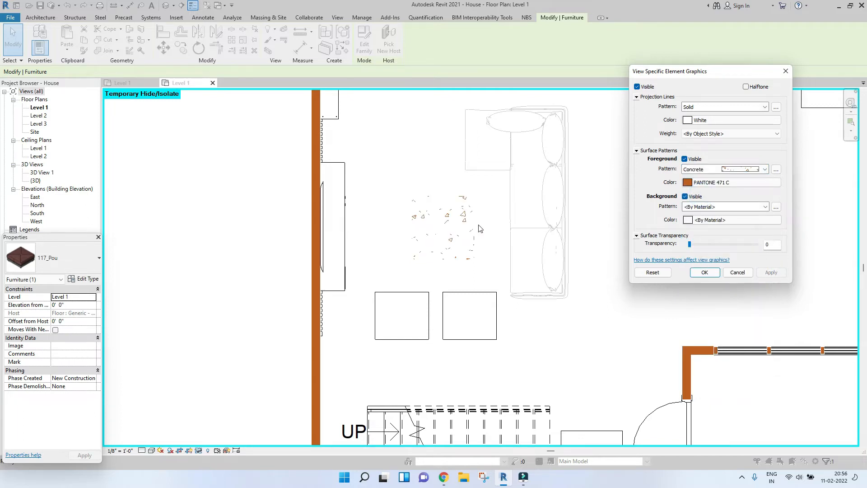
click(699, 183)
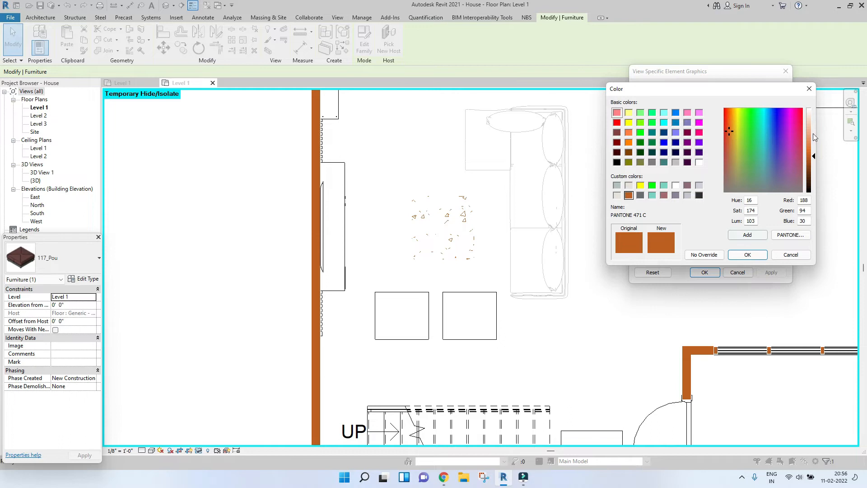
click(809, 88)
click(723, 170)
scroll(701, 287, down, 3)
scroll(707, 311, down, 2)
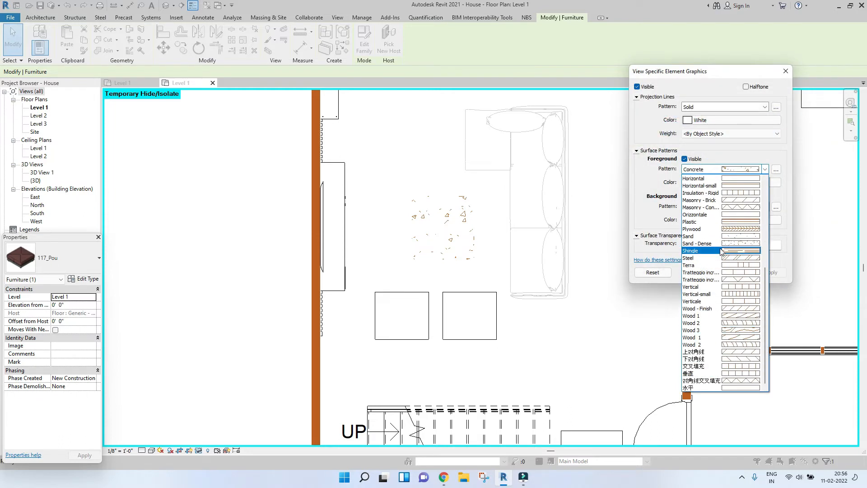
scroll(728, 205, up, 5)
click(724, 169)
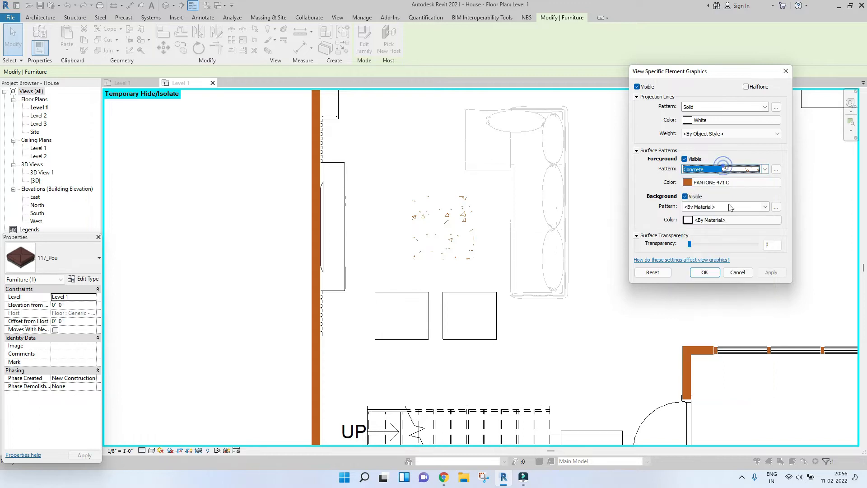
Set the pouf's Surface Patterns foreground pattern back to <Solid fill>, accept the overrides and deselect the pouf
click(725, 169)
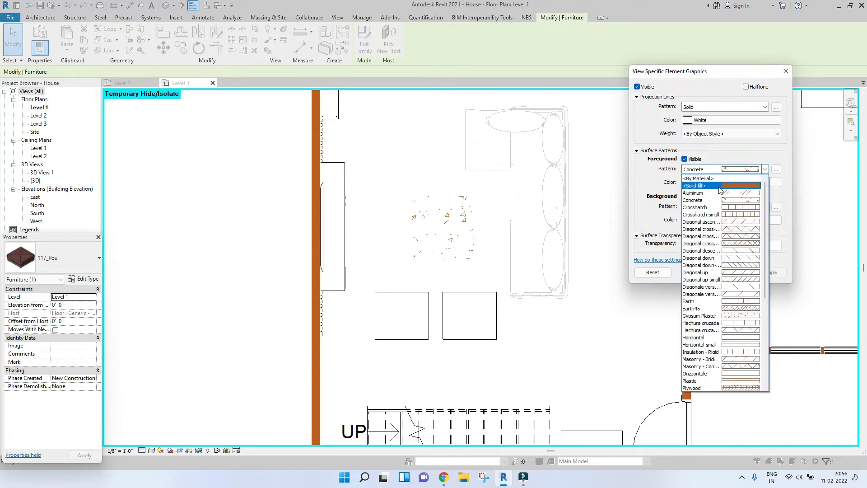
click(719, 186)
click(772, 272)
click(703, 273)
scroll(459, 279, down, 4)
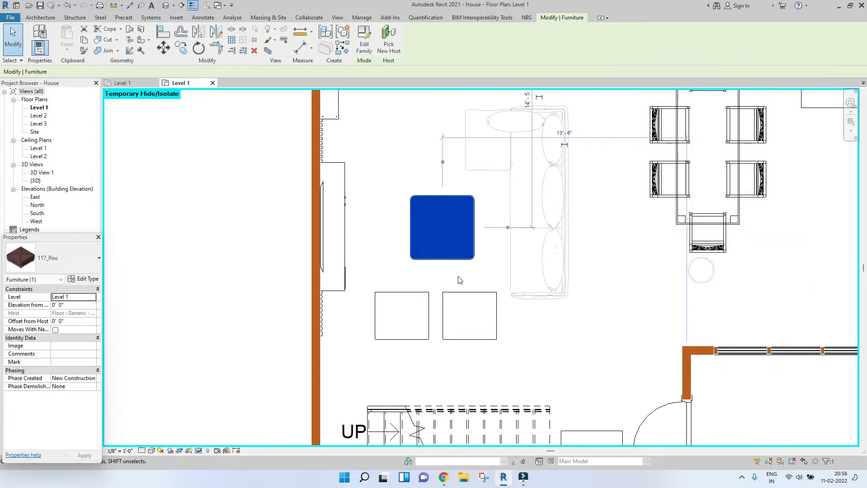
click(780, 294)
scroll(544, 264, up, 2)
middle_drag(544, 263, 480, 264)
scroll(446, 370, up, 3)
scroll(443, 327, down, 2)
middle_drag(533, 329, 481, 377)
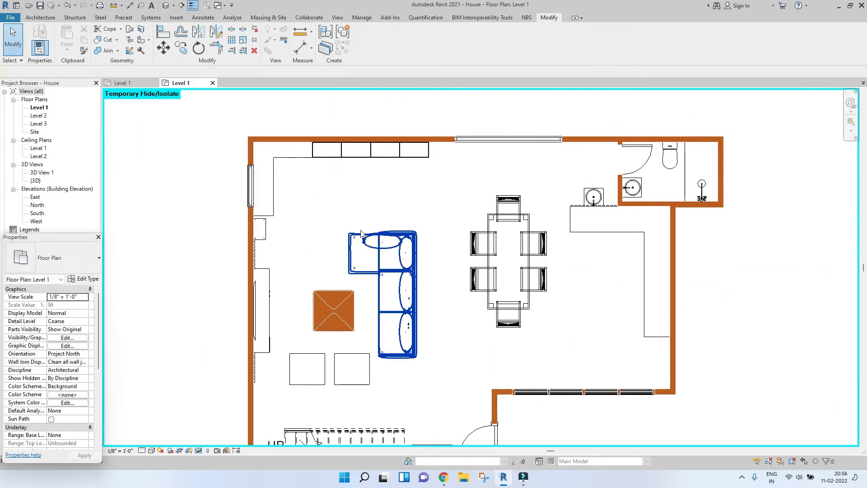
middle_drag(398, 221, 403, 243)
scroll(514, 166, up, 5)
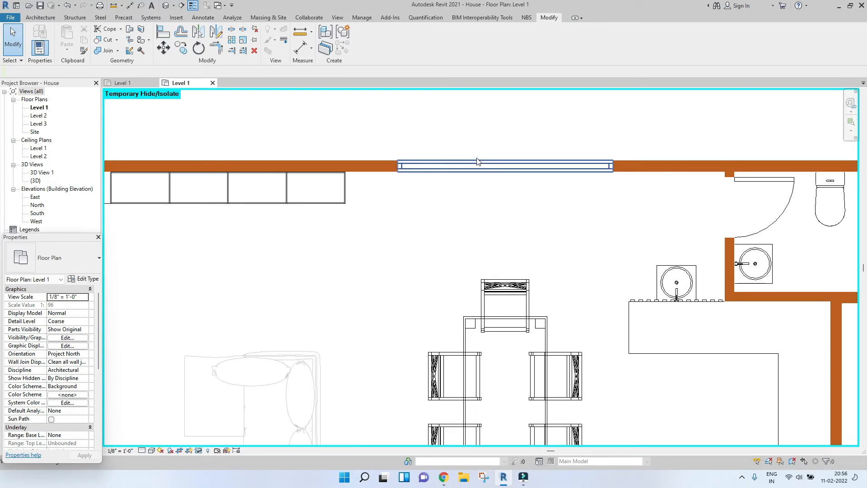
click(514, 165)
scroll(459, 172, up, 5)
right_click(470, 181)
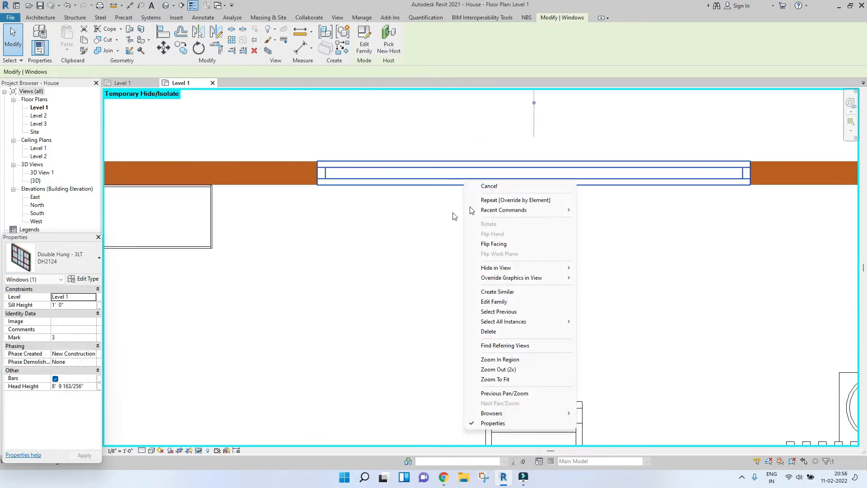
key(Escape)
scroll(474, 232, down, 8)
click(504, 242)
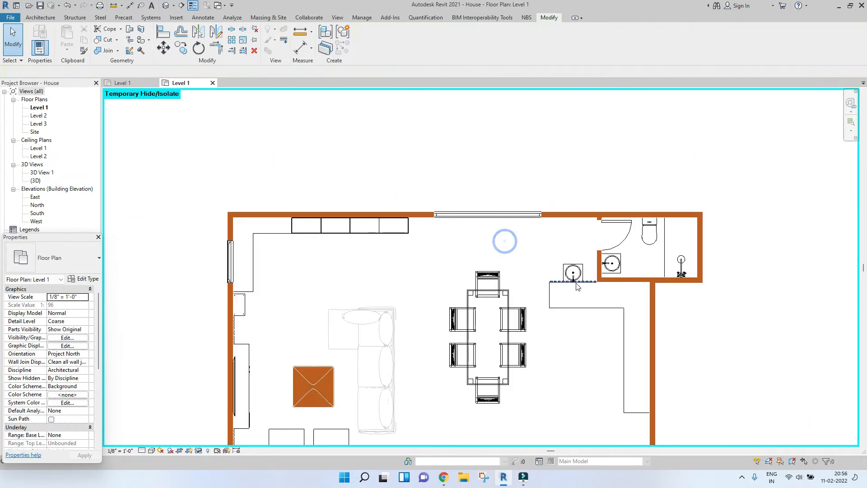
Examine the overall Level 1 floor plan with its colored walls, pouf and remaining furniture
scroll(577, 284, up, 5)
middle_drag(656, 333, 622, 238)
scroll(621, 237, down, 3)
scroll(621, 240, down, 3)
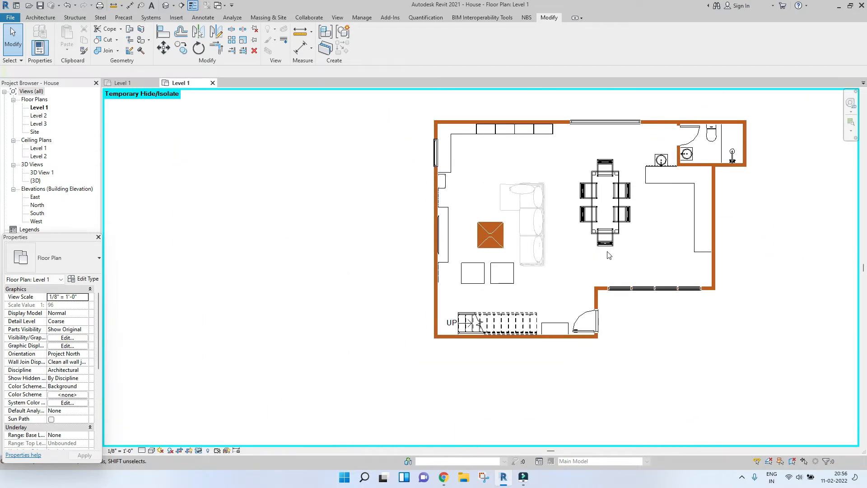
middle_drag(569, 282, 479, 317)
scroll(526, 278, up, 2)
scroll(486, 164, down, 2)
middle_drag(517, 179, 517, 205)
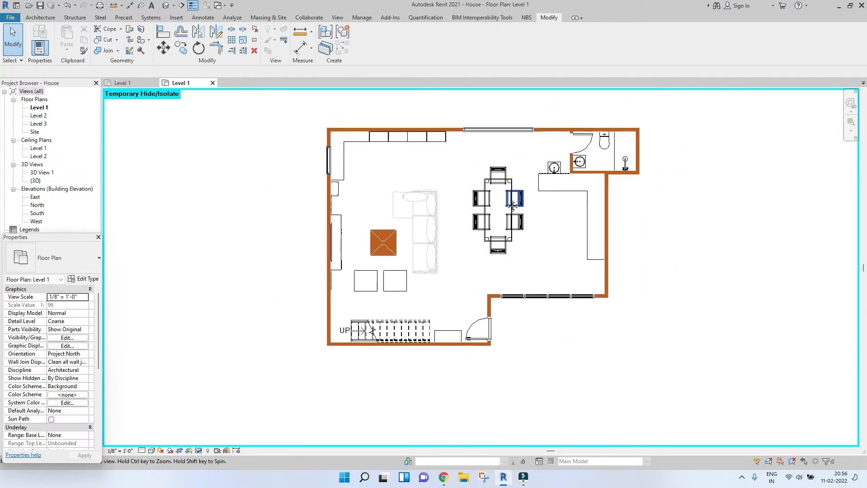
scroll(348, 163, up, 2)
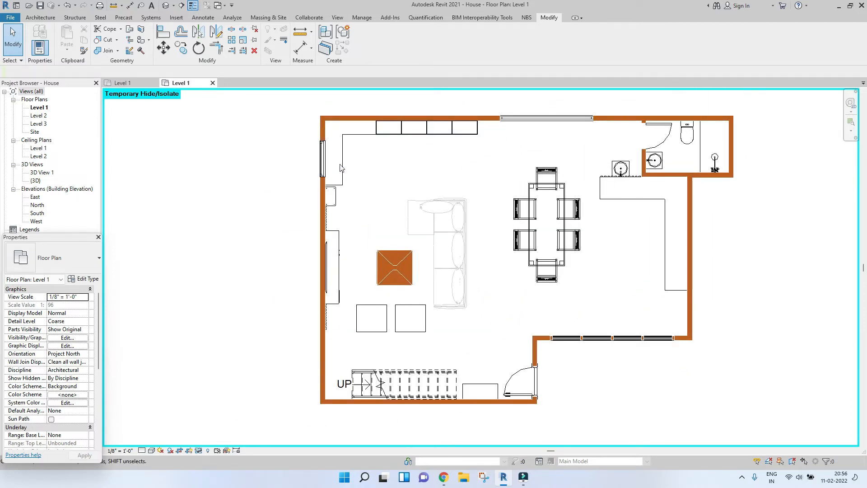
click(346, 131)
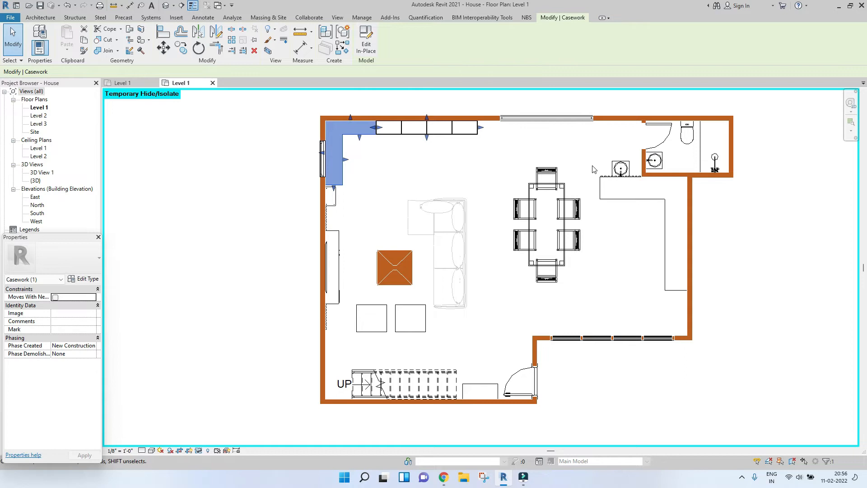
scroll(593, 168, up, 3)
scroll(592, 169, down, 4)
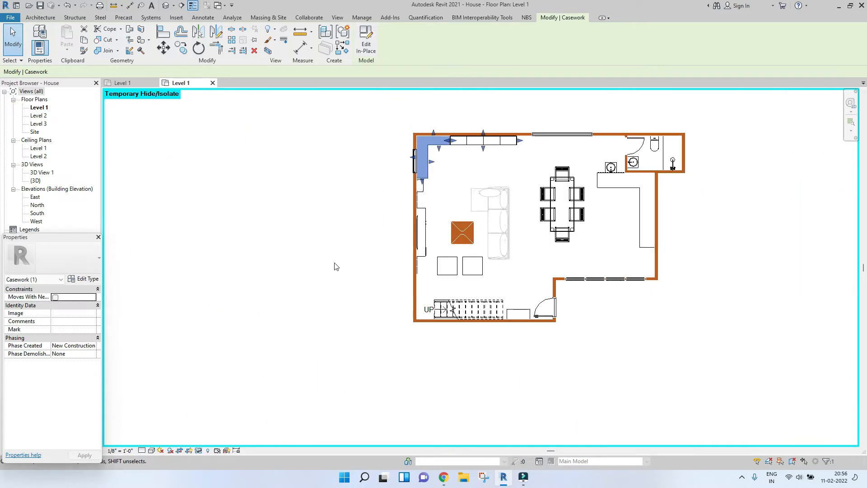
click(505, 278)
drag(369, 120, 738, 310)
middle_drag(737, 307, 671, 321)
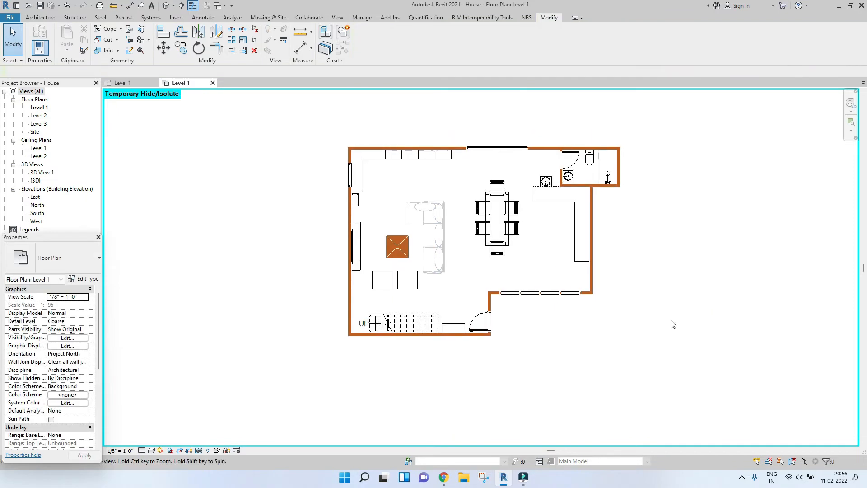
Select everything in the Level 1 floor plan and filter the Walls category out of the selection
scroll(458, 311, up, 1)
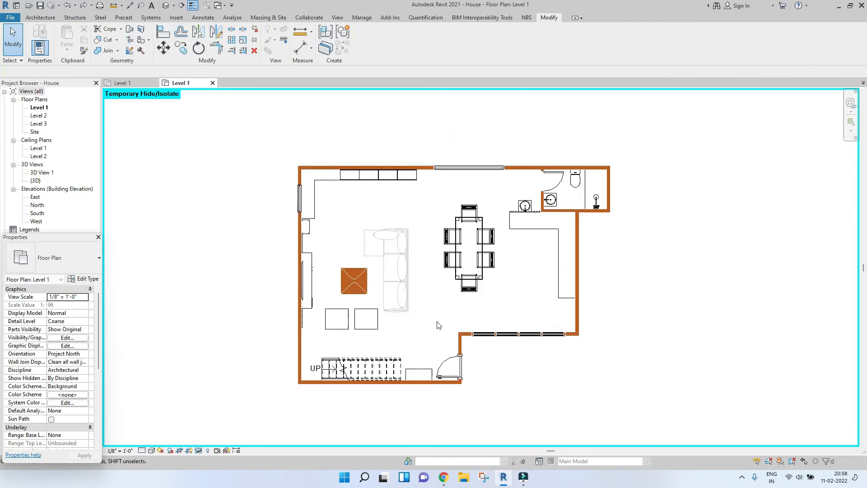
scroll(446, 210, up, 4)
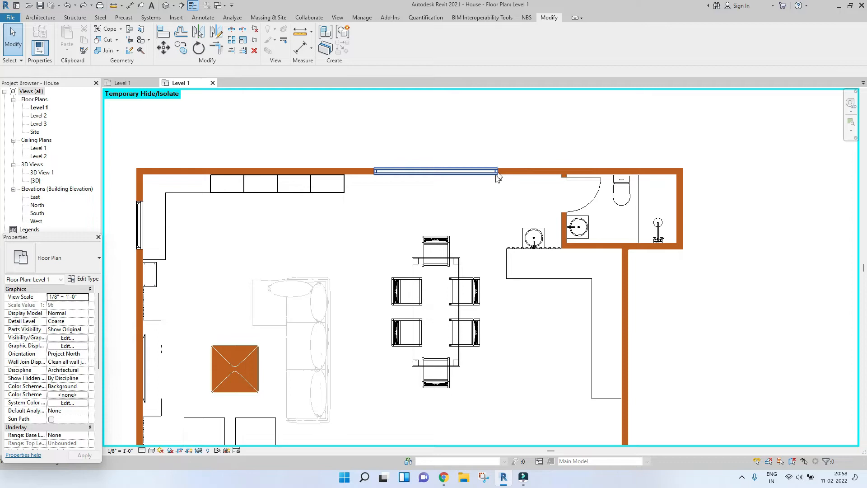
scroll(484, 151, down, 3)
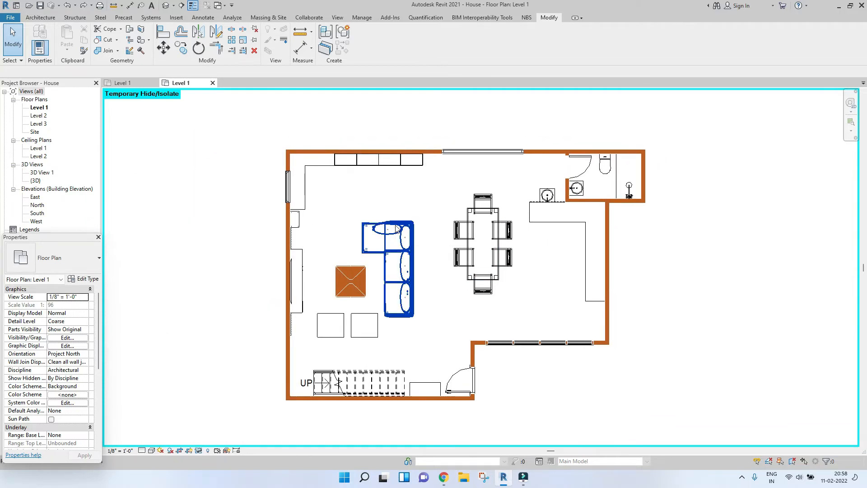
middle_drag(396, 228, 376, 217)
drag(212, 113, 673, 436)
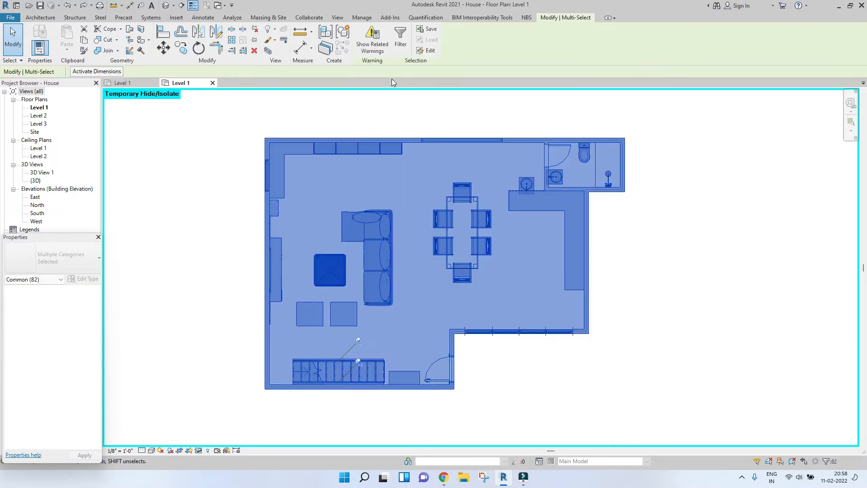
click(401, 38)
scroll(391, 237, down, 2)
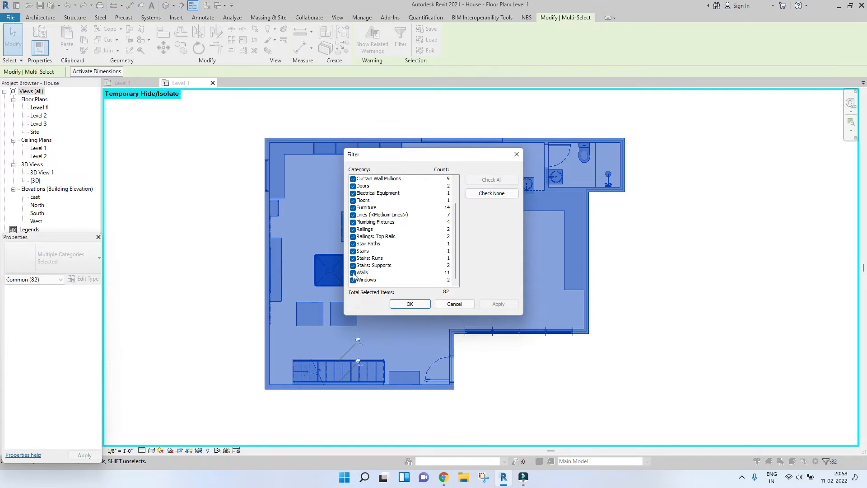
click(353, 273)
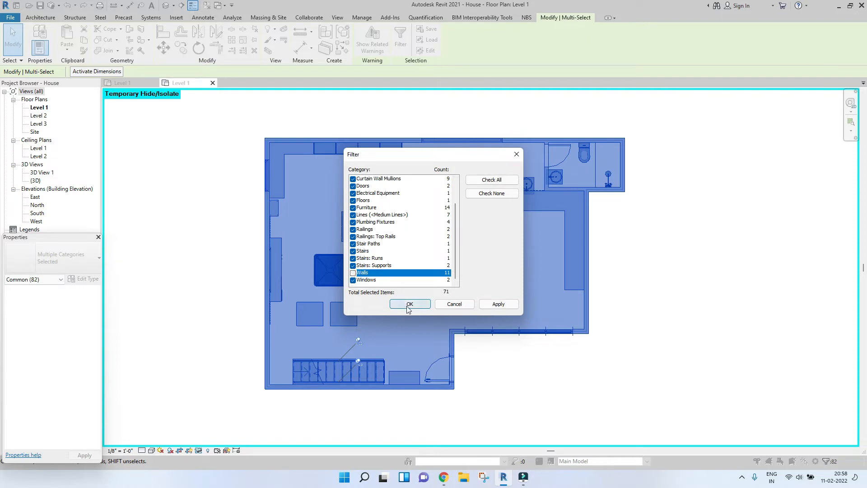
click(409, 304)
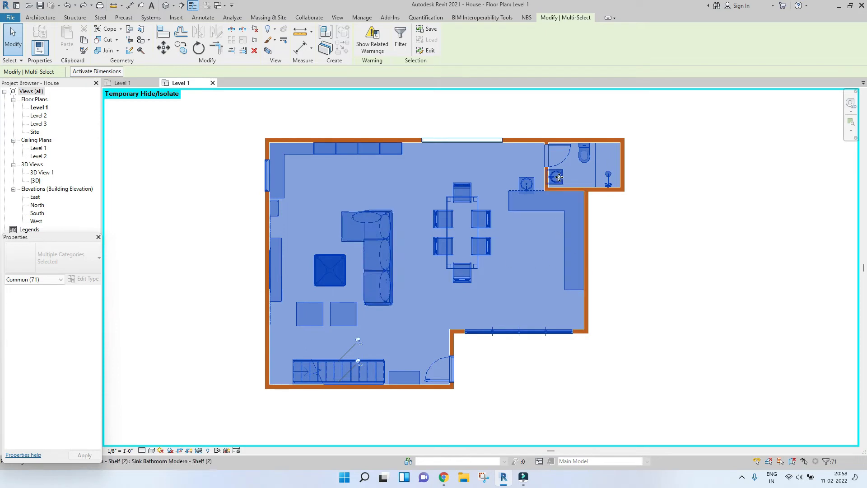
Override the selected non-wall elements' graphics in the view by element, setting the Projection Lines pattern to Solid
right_click(481, 216)
mouse_move(507, 266)
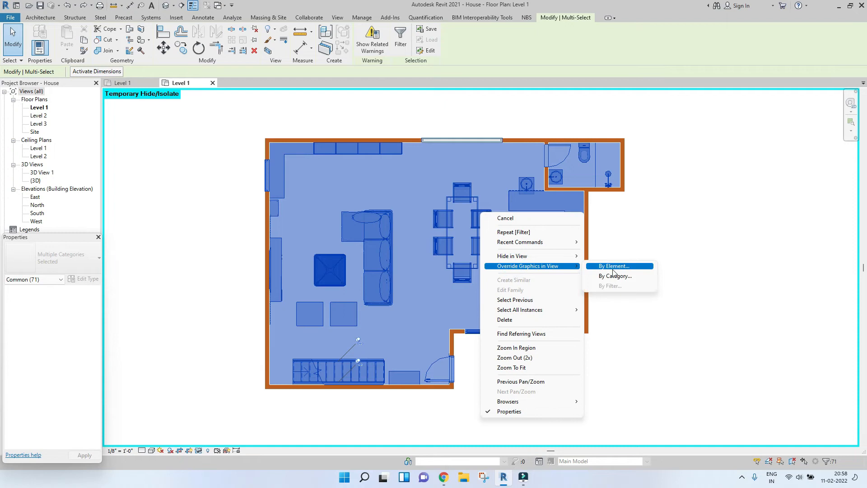
click(615, 267)
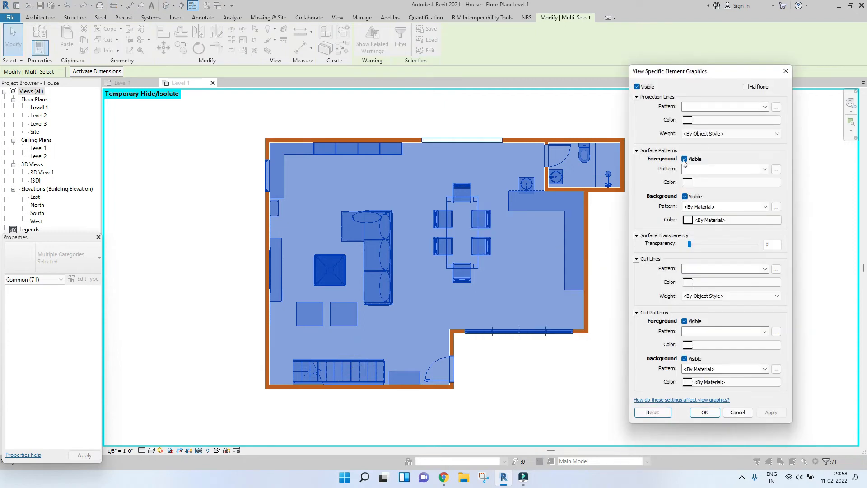
click(694, 110)
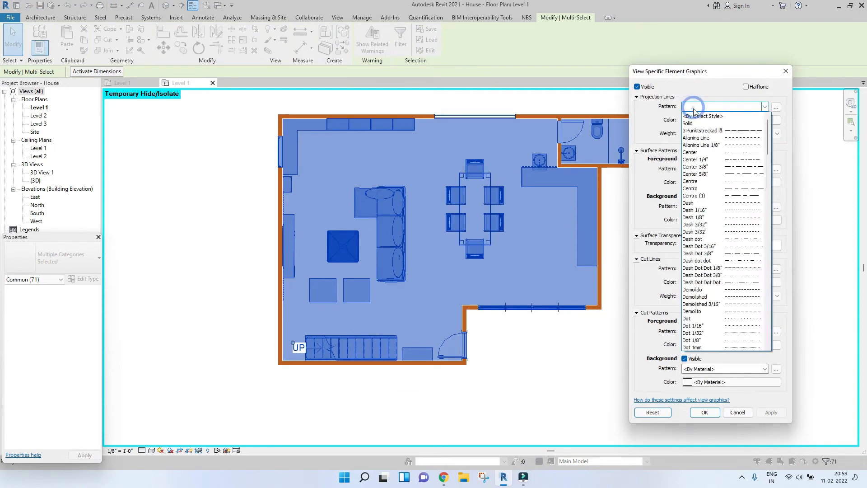
click(696, 122)
Set the selected elements' Projection Lines color to PANTONE 431 C and apply the override
click(689, 120)
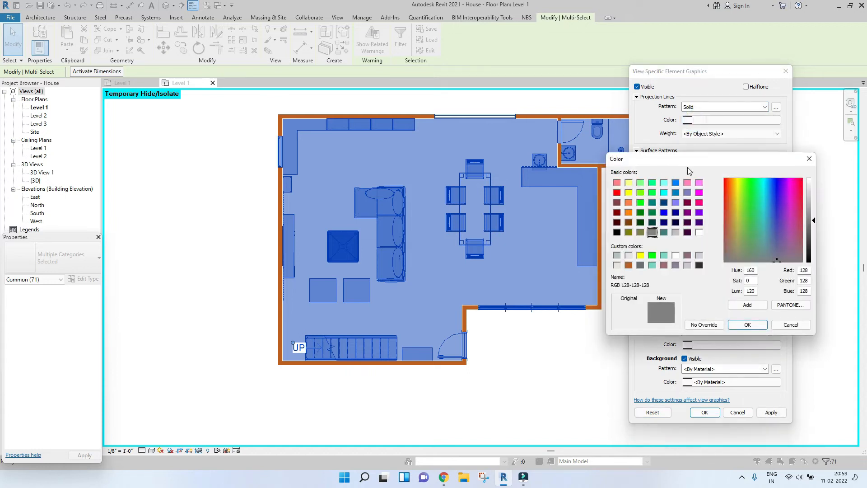
click(640, 265)
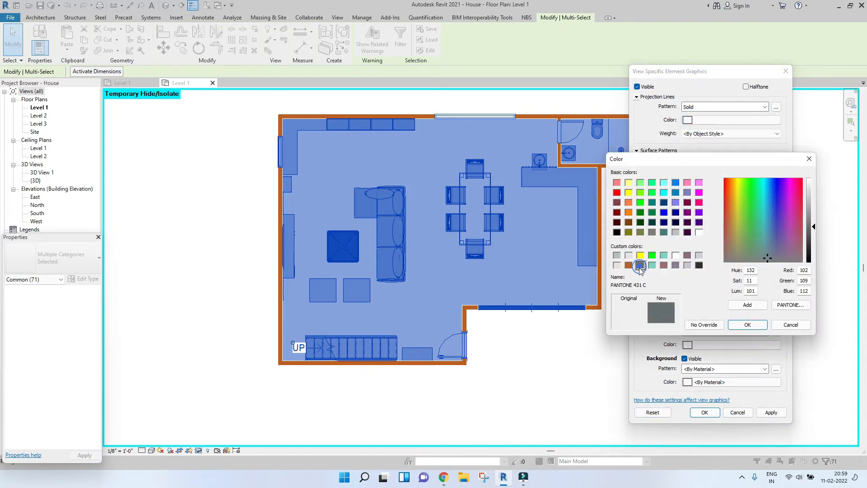
click(747, 325)
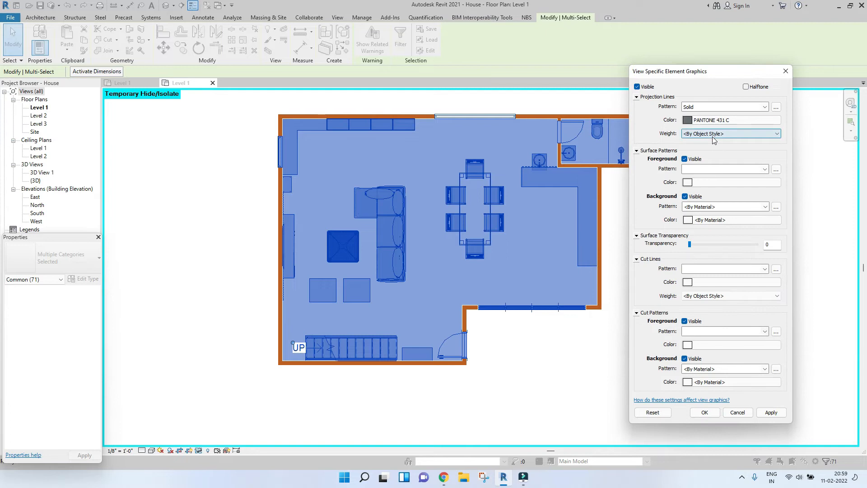
click(771, 413)
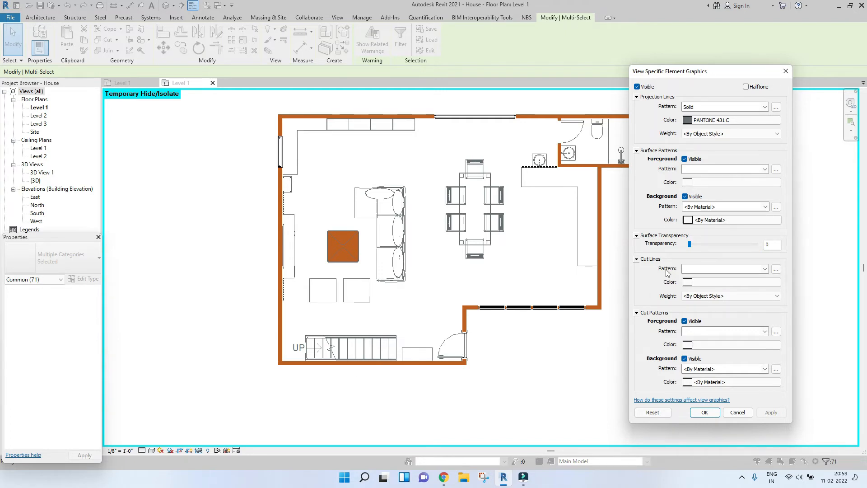
Set the selected non-wall elements' Cut Lines pattern to Solid and color to PANTONE 431 C, apply the override and deselect
click(702, 267)
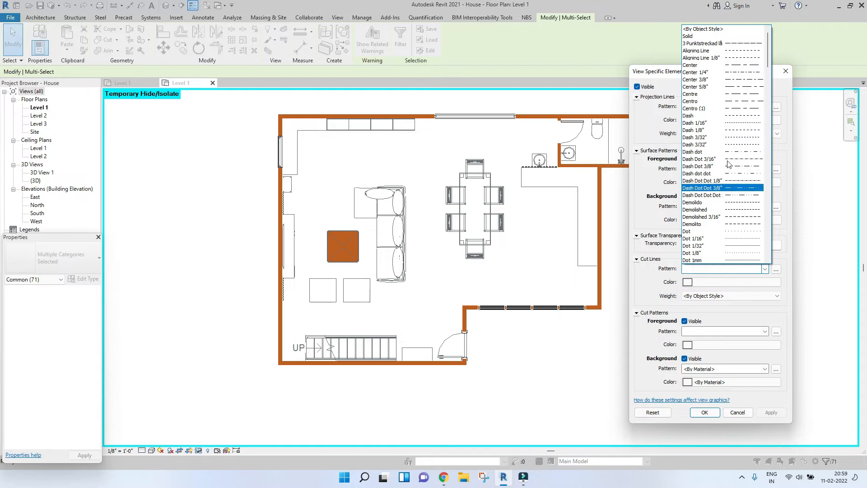
click(688, 36)
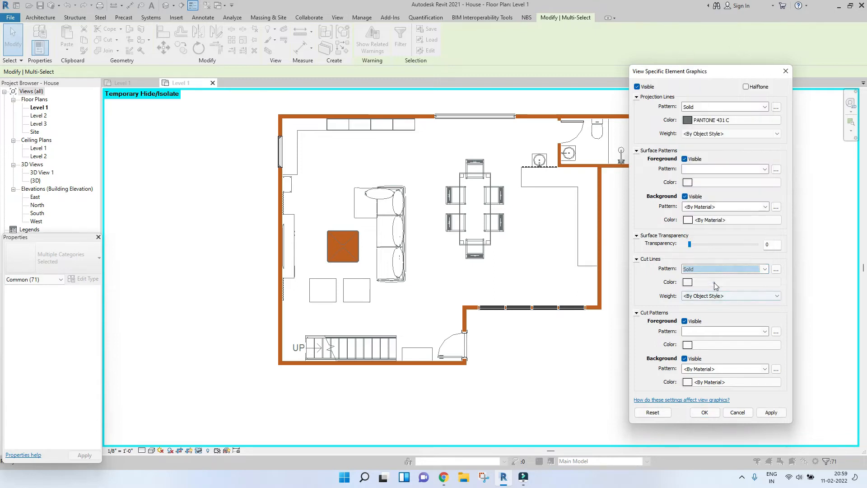
click(687, 282)
click(640, 266)
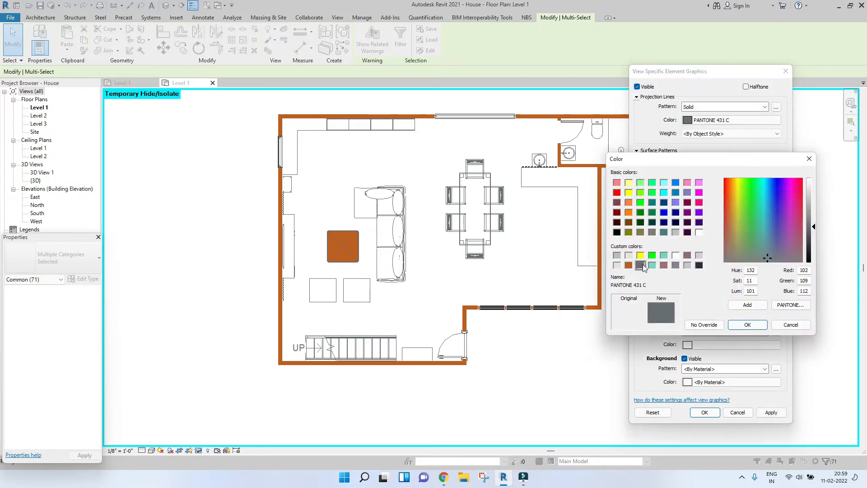
click(747, 325)
click(771, 412)
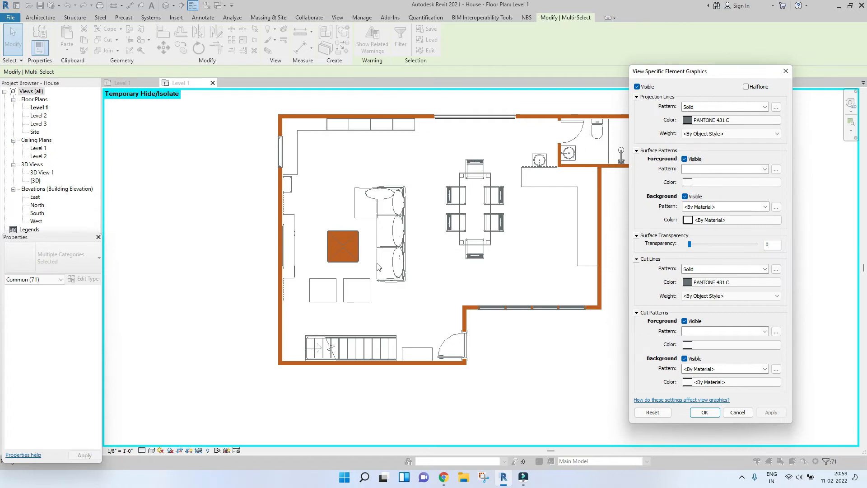
click(704, 412)
click(490, 321)
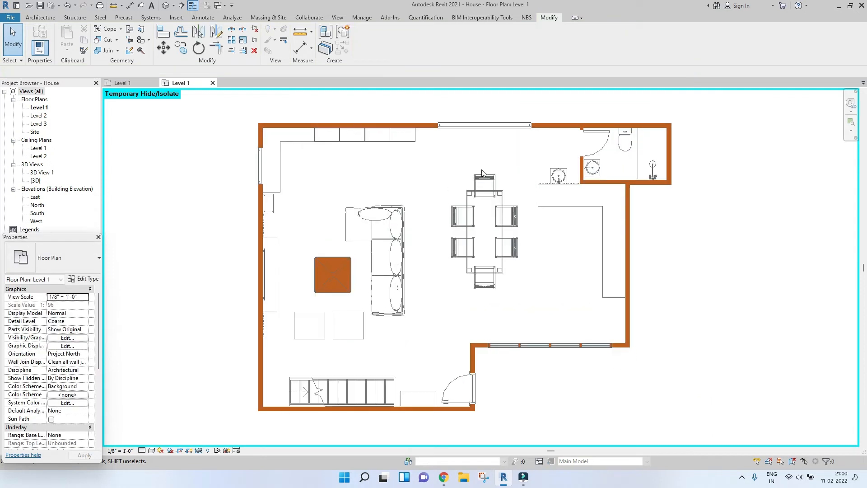
Inspect the L-shaped counter, the corner casework and the wall unit beside the pouf by selecting them one at a time
click(553, 207)
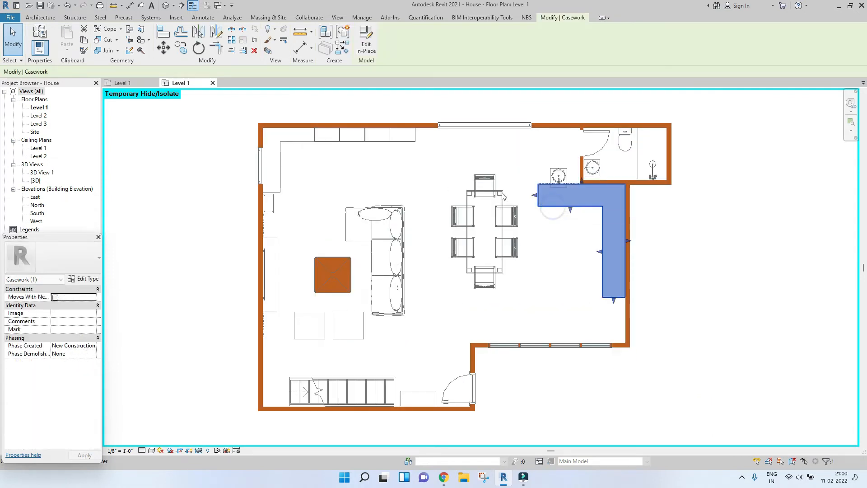
click(287, 145)
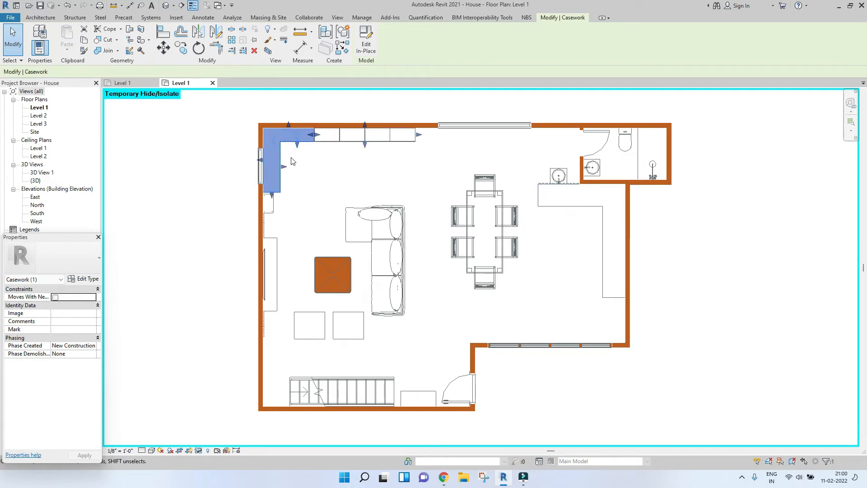
click(359, 179)
click(291, 141)
click(570, 206)
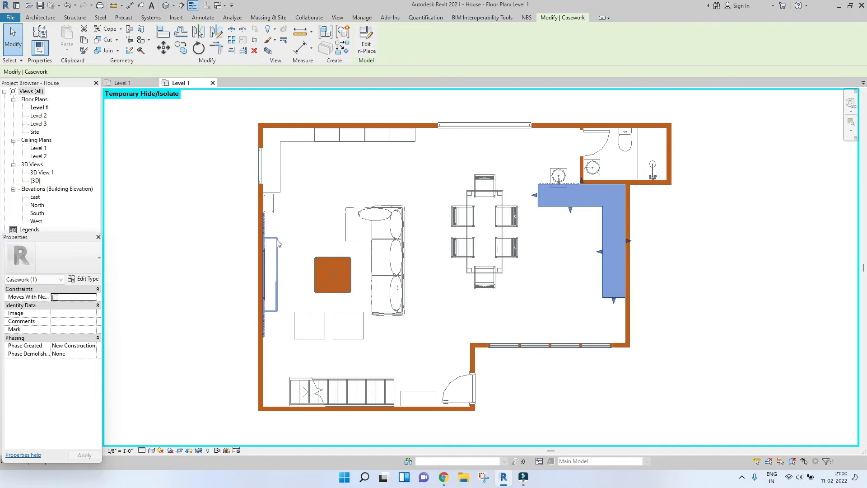
click(267, 260)
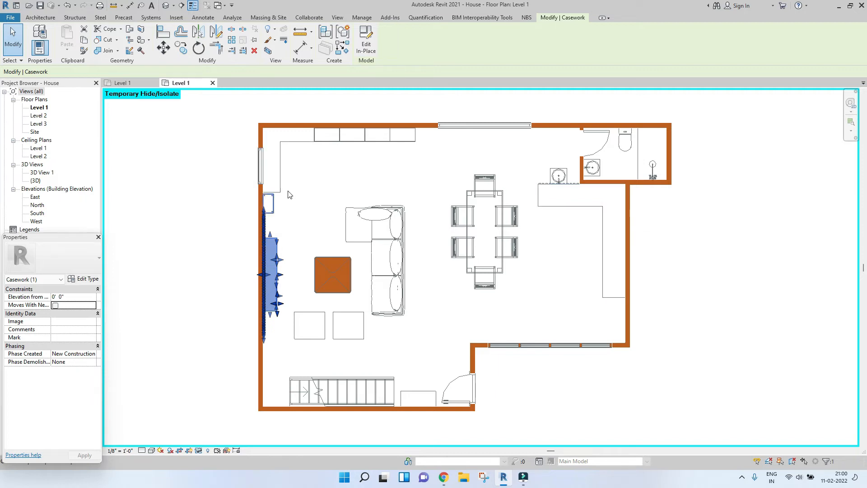
click(306, 179)
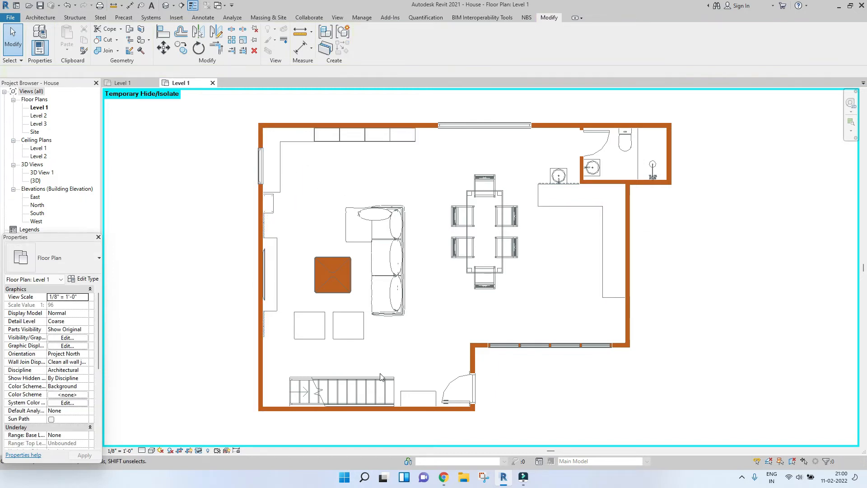
Select all casework together: the wall unit, small cabinet, corner casework with its cabinet row, L-shaped counter and the cabinet beside the entry door
click(276, 262)
ctrl+click(270, 203)
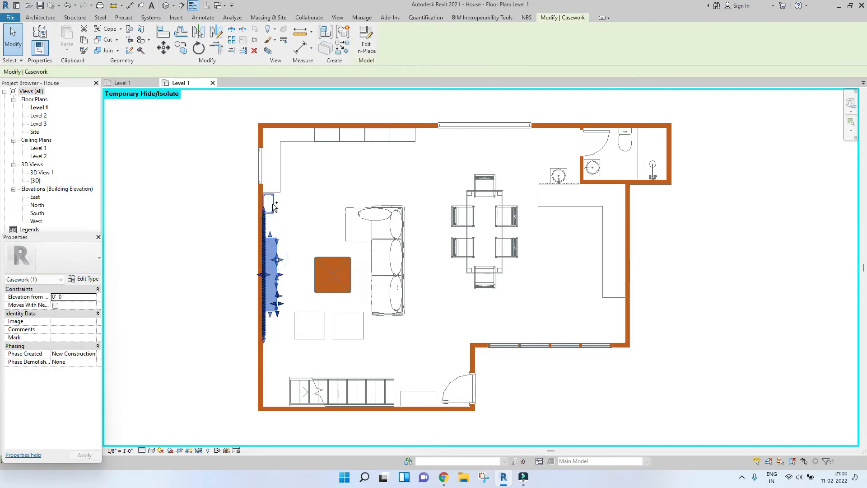
ctrl+click(279, 186)
ctrl+drag(450, 154, 347, 141)
ctrl+click(557, 208)
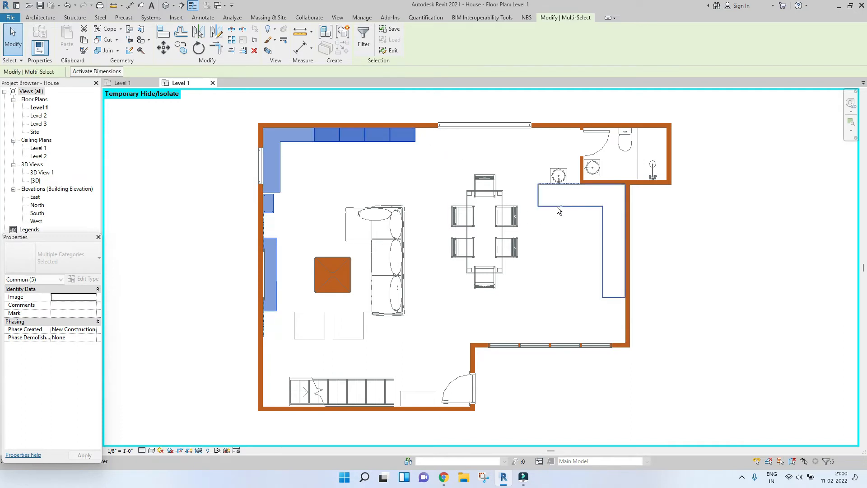
ctrl+click(421, 392)
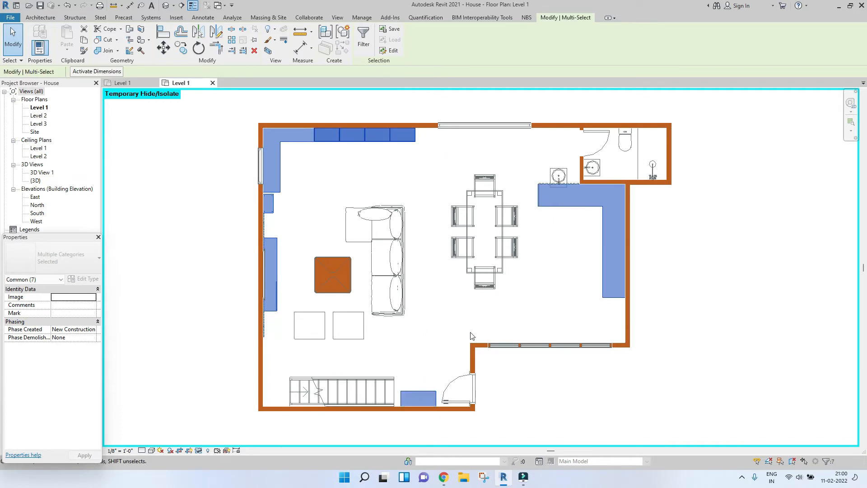
Override the selected casework's graphics in the view by element, setting the surface foreground pattern to Solid fill
right_click(568, 204)
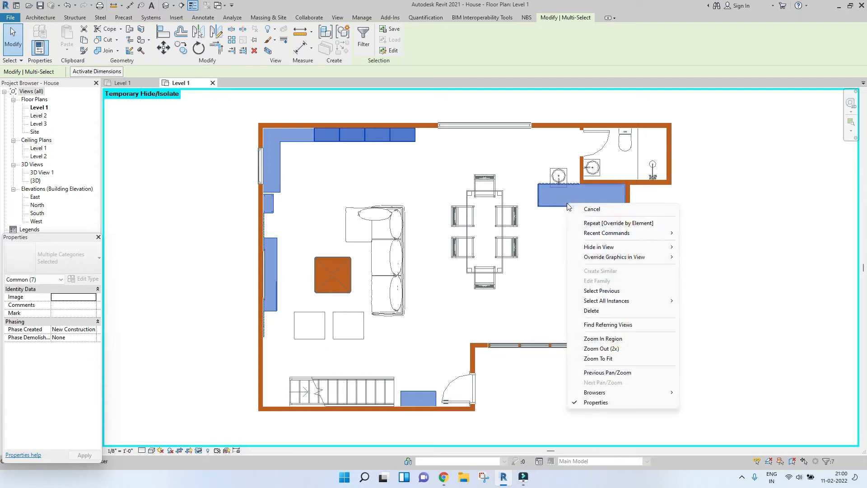
click(669, 256)
click(696, 256)
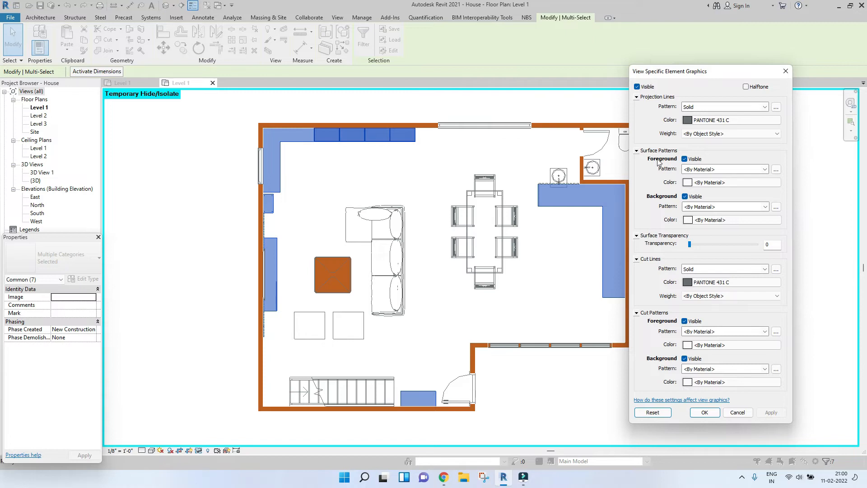
click(694, 170)
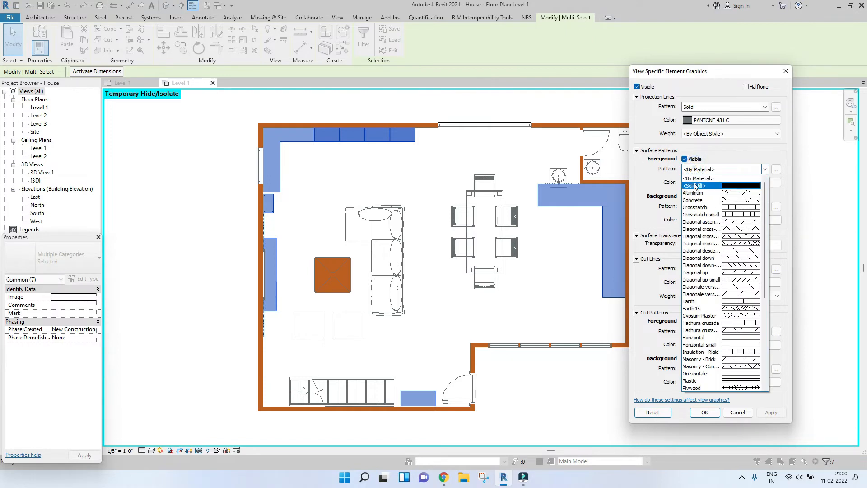
click(694, 186)
Set the casework's surface foreground color to PANTONE 7542 C and apply it
click(698, 182)
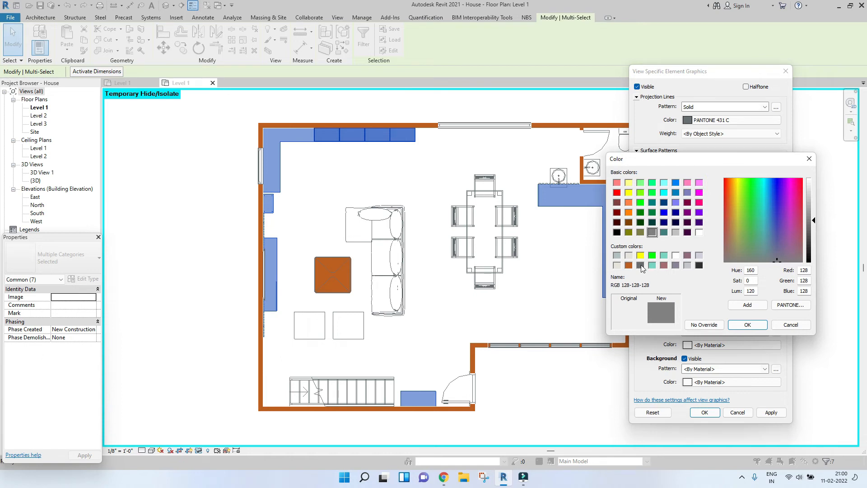
click(616, 256)
click(747, 324)
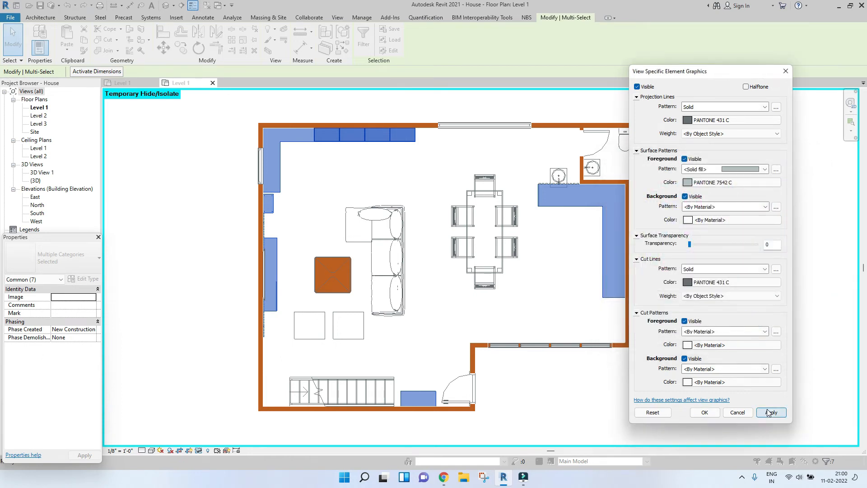
click(769, 412)
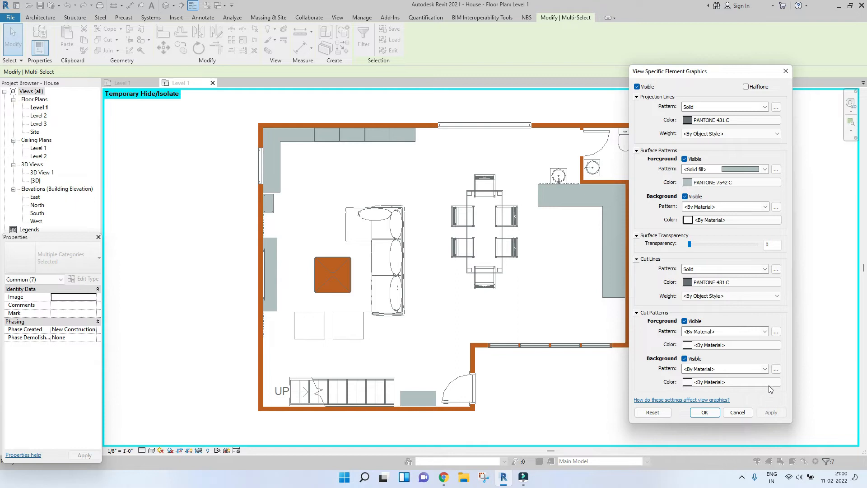
Change the casework's surface foreground color to PANTONE 431 C
click(700, 184)
click(688, 266)
click(747, 325)
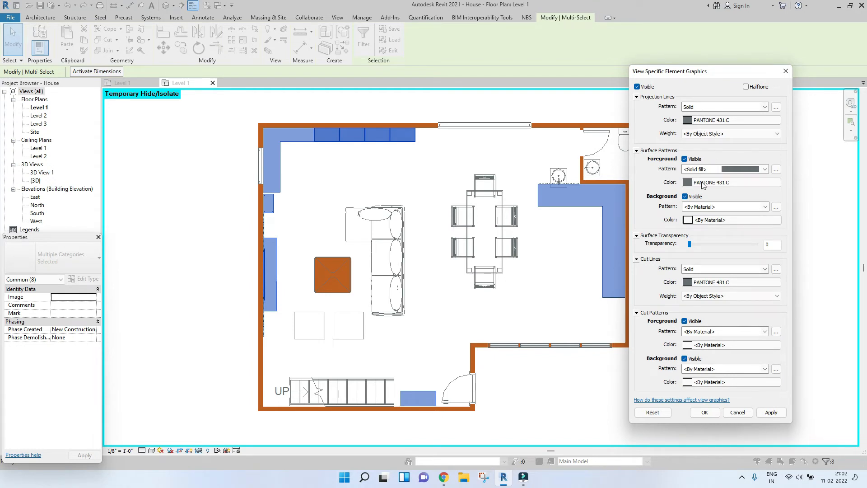
Set the casework's Projection Lines color to White and apply the override
click(694, 121)
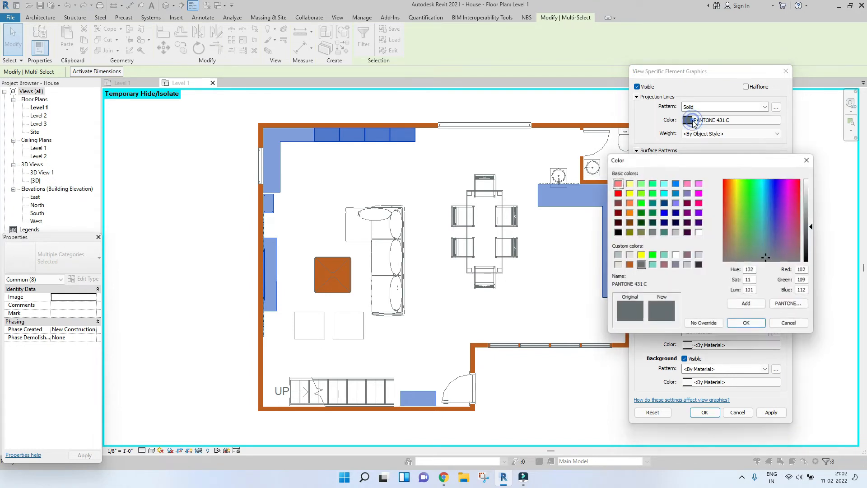
click(699, 233)
click(747, 325)
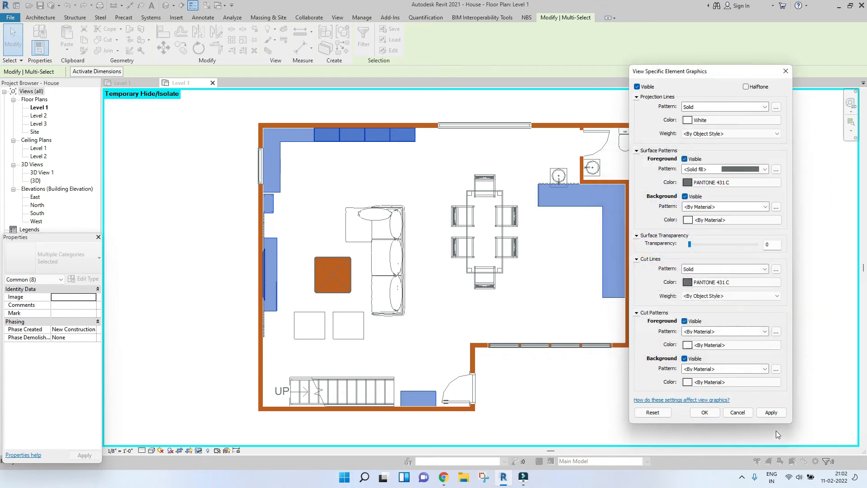
click(770, 413)
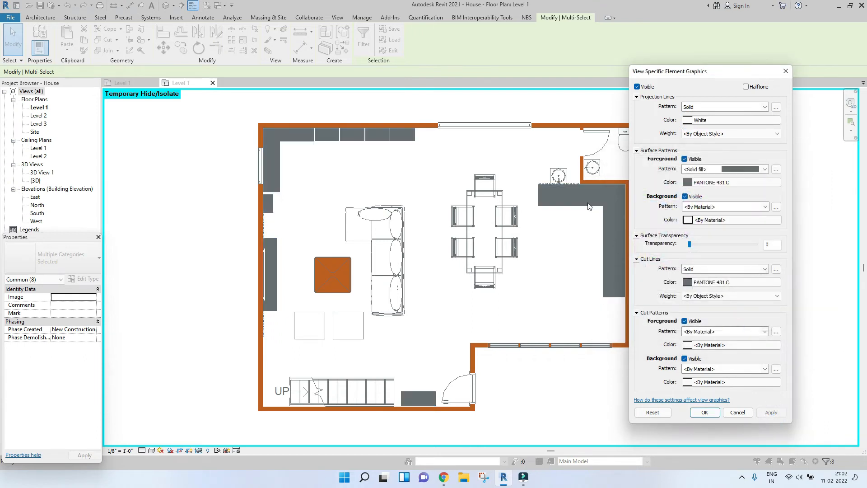
click(704, 412)
Select the sofa, pouf, easy chairs and dining set together with the kitchen sink, washbasin, toilet and shower fixtures
scroll(677, 384, down, 3)
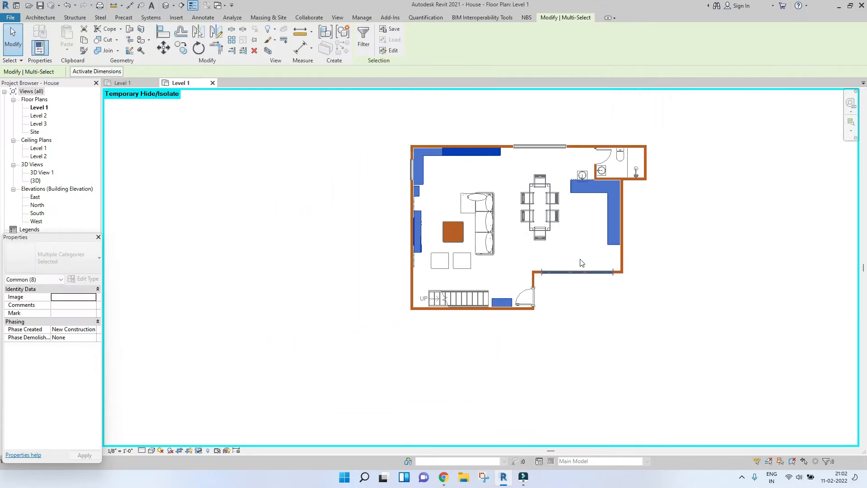
scroll(539, 221, up, 3)
middle_drag(539, 221, 552, 223)
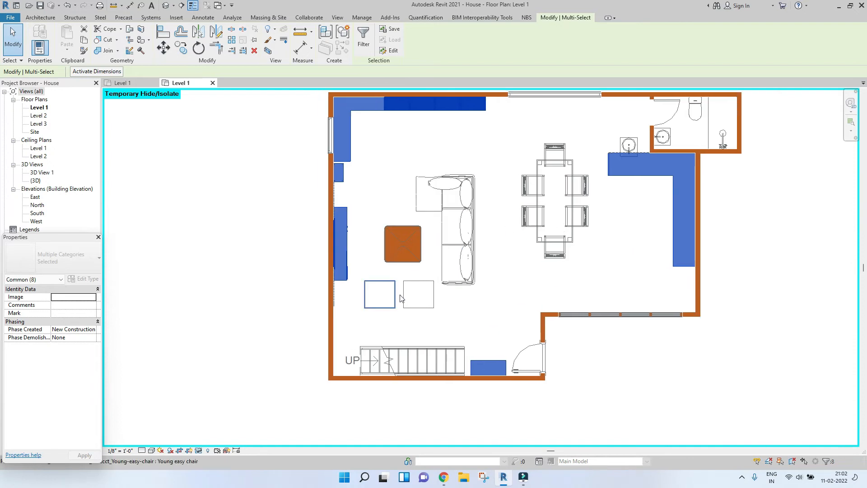
drag(364, 138, 499, 320)
ctrl+drag(513, 126, 600, 276)
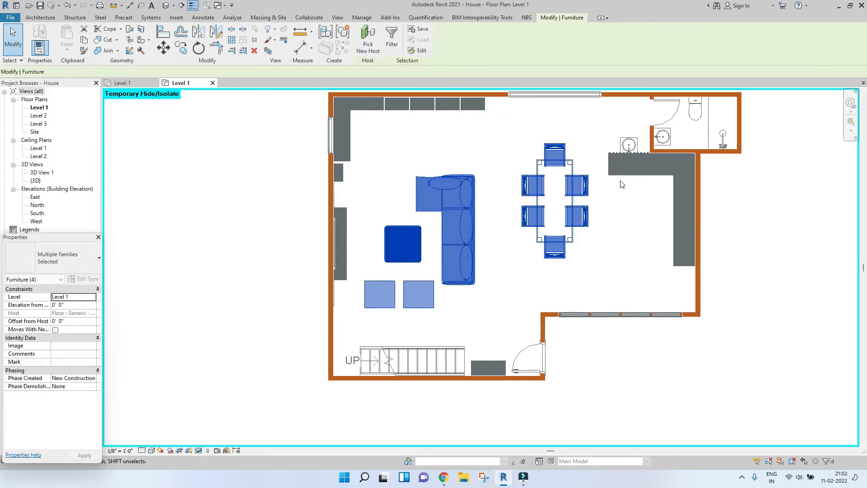
ctrl+click(630, 140)
ctrl+click(665, 136)
ctrl+click(698, 113)
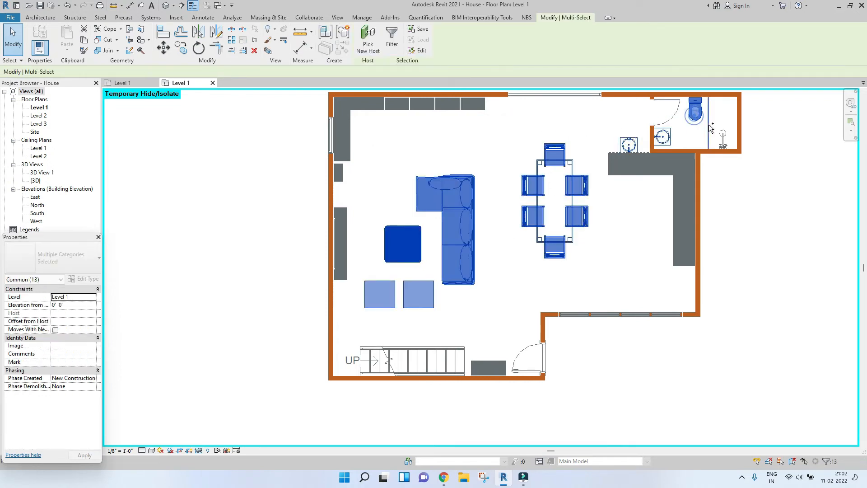
ctrl+click(708, 124)
ctrl+click(723, 140)
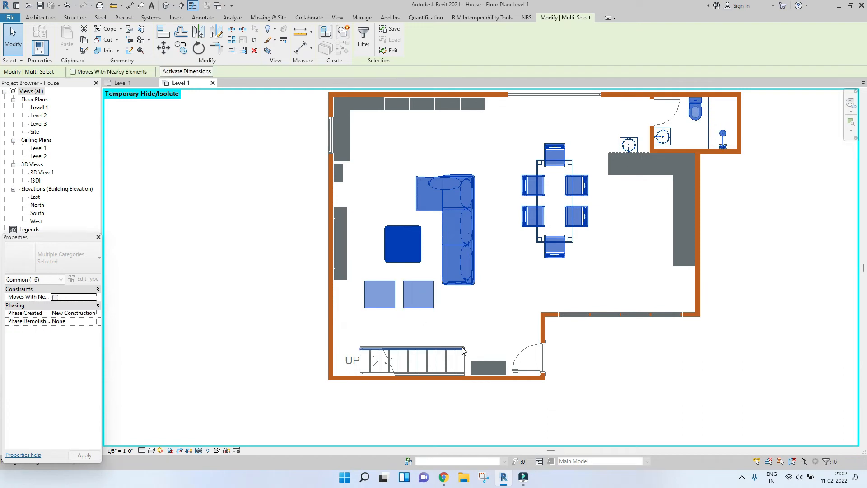
Override the selected furniture and fixtures' graphics in the view by element, setting the surface foreground pattern to Solid fill
right_click(449, 222)
click(501, 276)
click(590, 277)
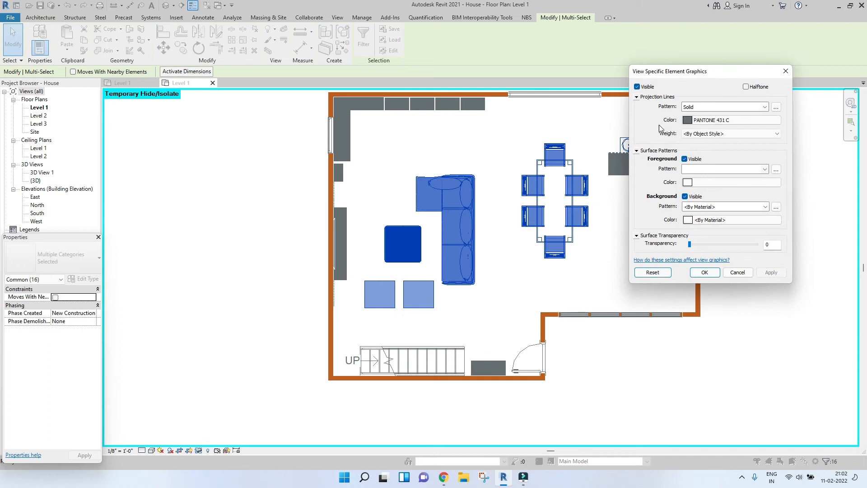
click(697, 169)
click(698, 182)
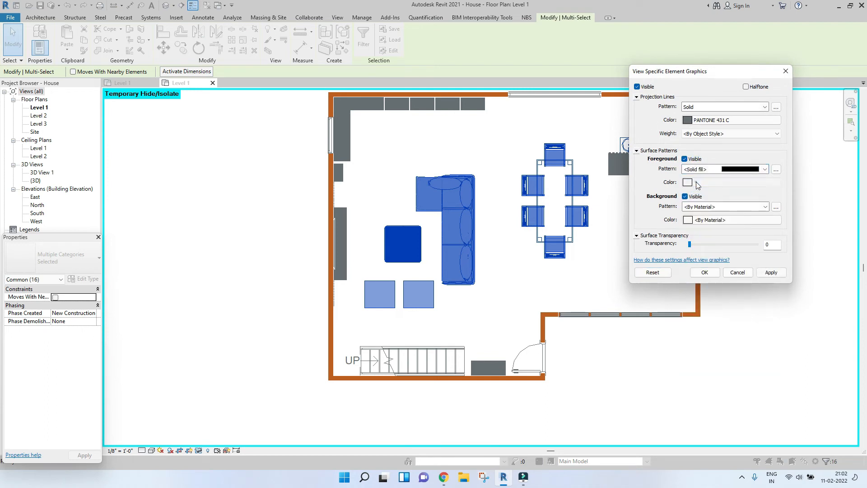
Set the furniture and fixtures' surface foreground color to White, apply the override and clear the selection
click(696, 182)
click(699, 162)
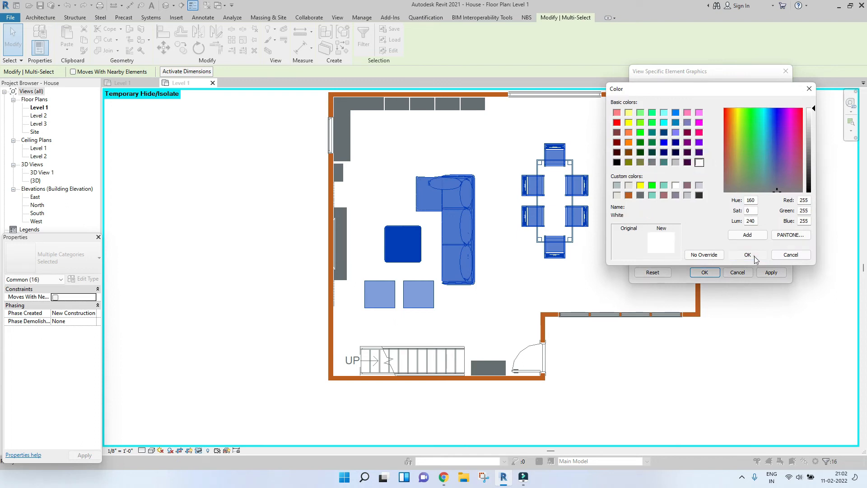
click(748, 255)
click(771, 272)
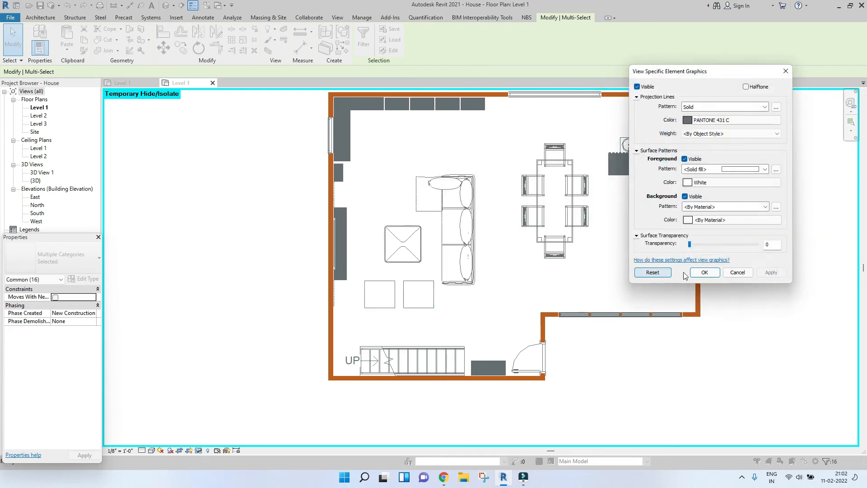
click(705, 272)
click(538, 269)
Examine the graphic overrides of the walls, casework, furniture and fixtures across the Level 1 floor plan
scroll(458, 252, down, 3)
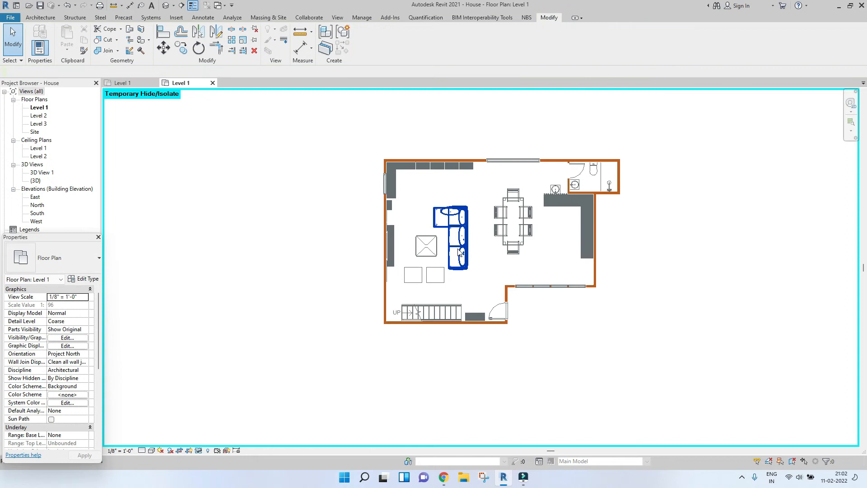
scroll(472, 287, up, 3)
scroll(456, 310, down, 1)
middle_drag(501, 324, 522, 293)
scroll(524, 341, up, 4)
scroll(548, 326, up, 5)
scroll(522, 293, down, 6)
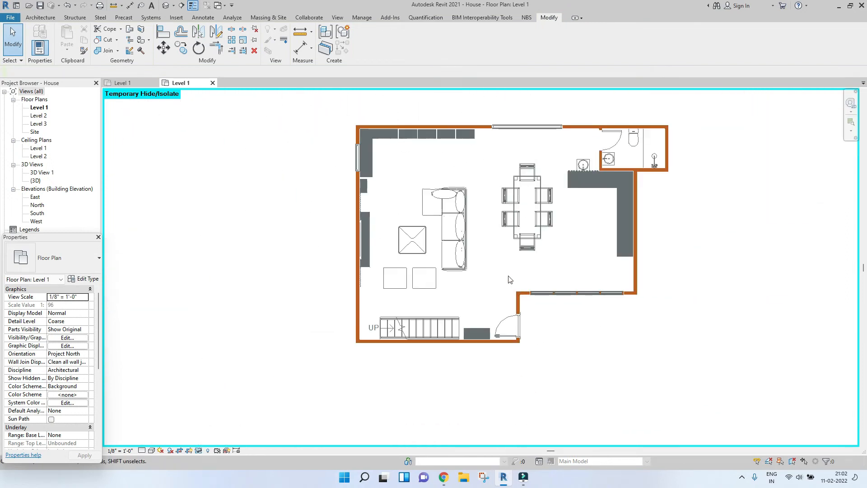
middle_drag(340, 239, 346, 290)
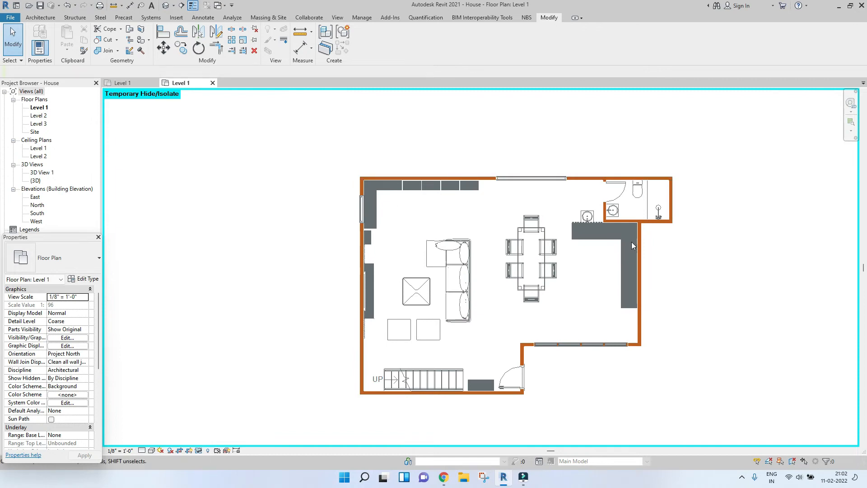
Select the Level 1 floor slab and open its by-element graphic override for this view
middle_drag(486, 277, 482, 259)
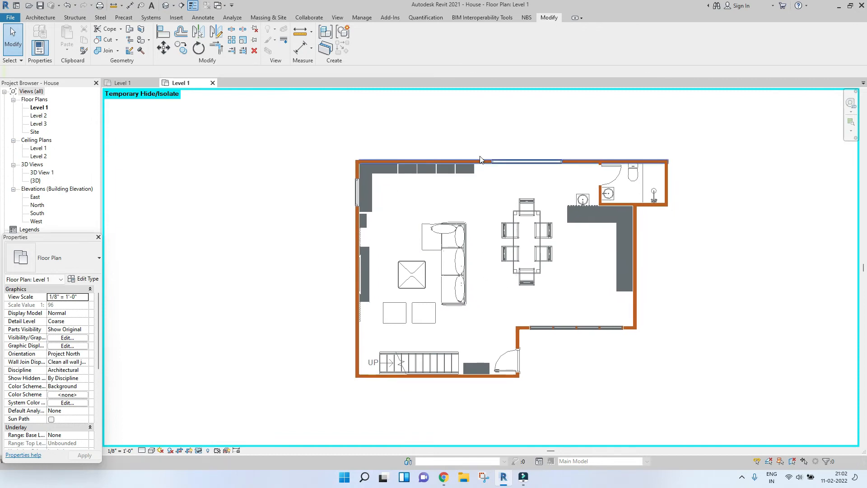
key(Tab)
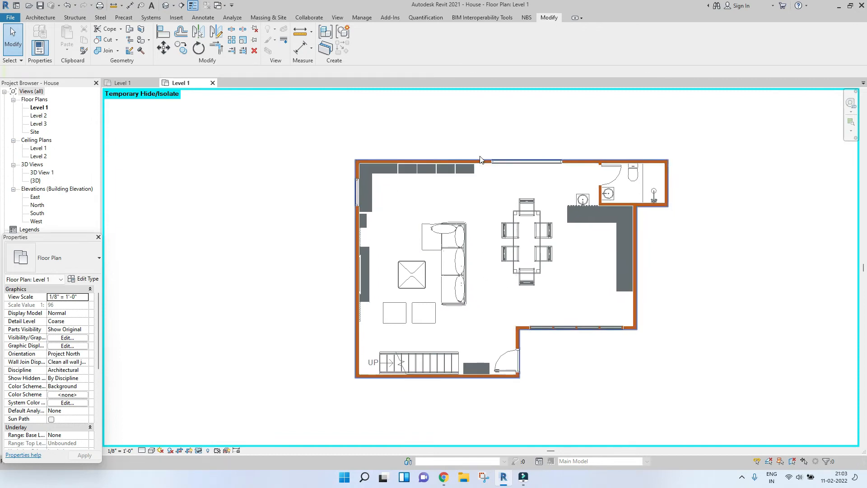
key(Tab)
click(480, 159)
right_click(470, 205)
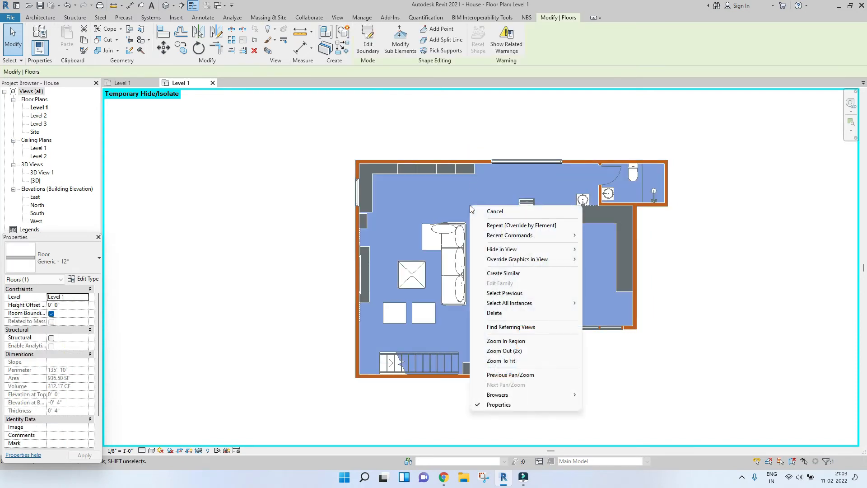
mouse_move(511, 262)
click(612, 260)
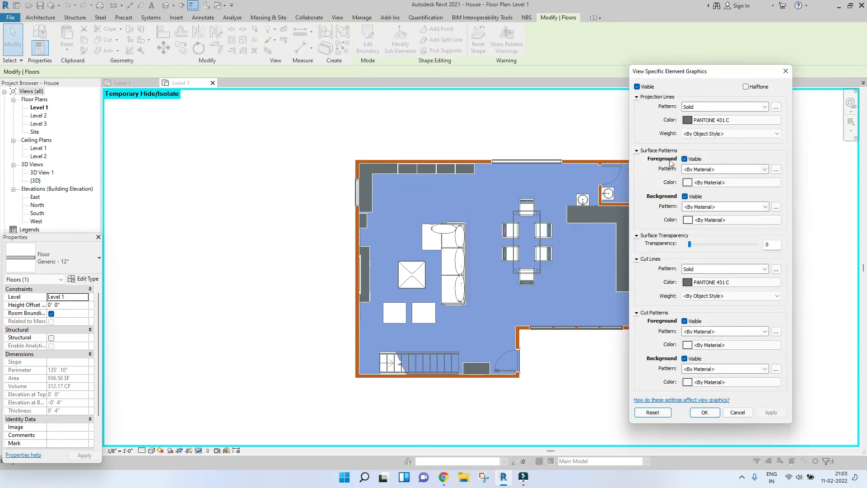
Override the floor's surface foreground pattern with Concrete in PANTONE 431 C, apply it and clear the selection
click(703, 170)
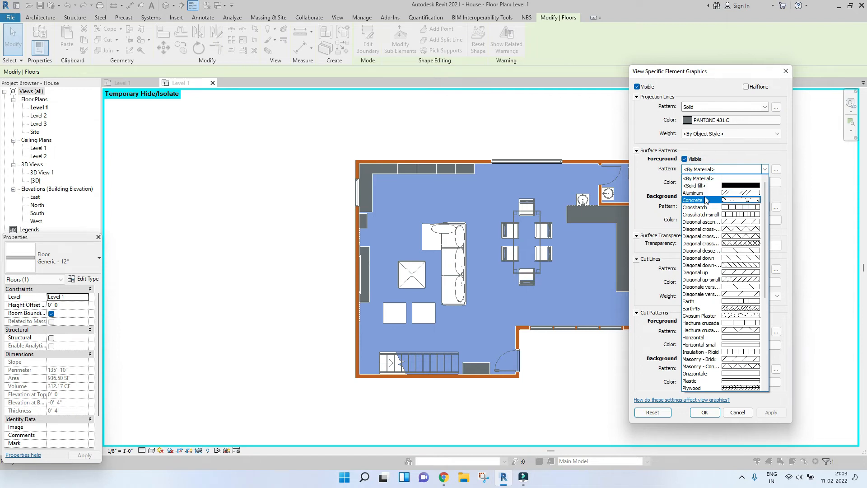
click(707, 201)
click(704, 182)
click(641, 266)
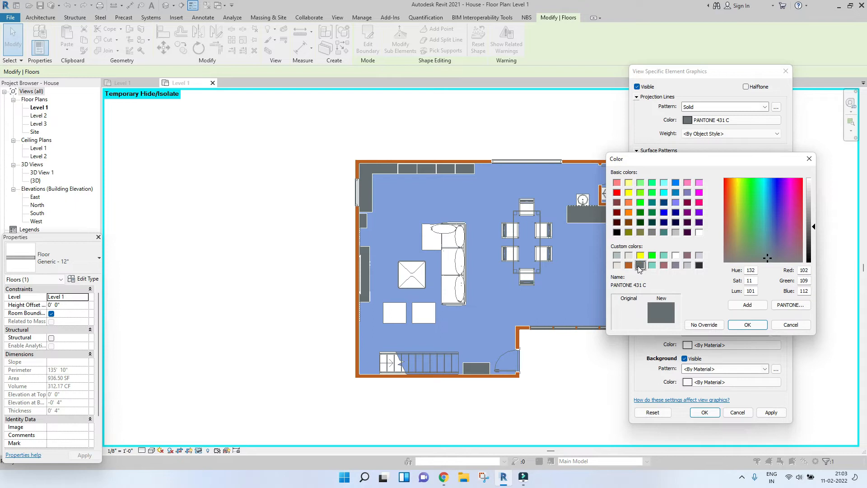
click(754, 325)
click(773, 413)
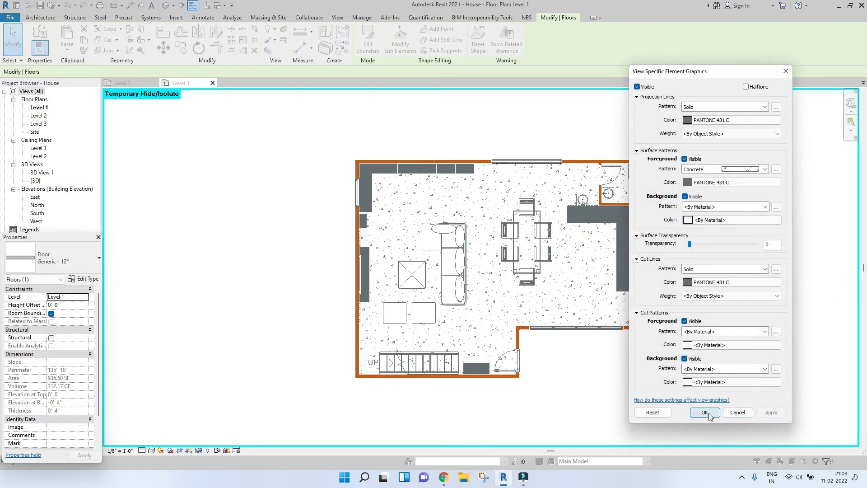
click(705, 412)
click(732, 276)
Check the floor pattern in the plan, set the visual style to Hidden Line and dismiss the save reminder
scroll(485, 290, down, 2)
scroll(510, 274, up, 2)
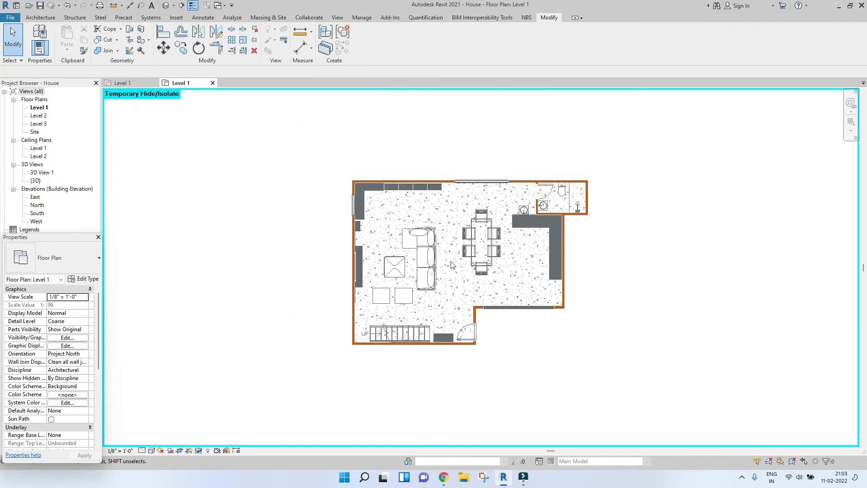
scroll(453, 266, up, 4)
scroll(451, 265, down, 4)
scroll(452, 265, up, 3)
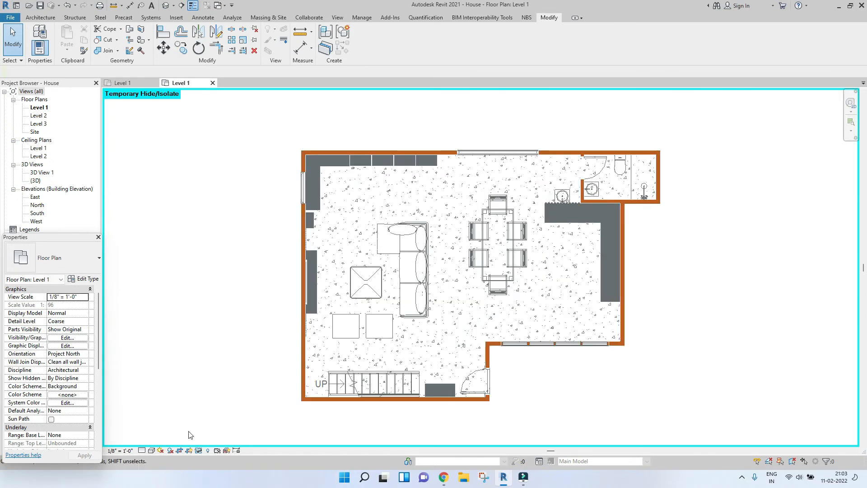
click(152, 450)
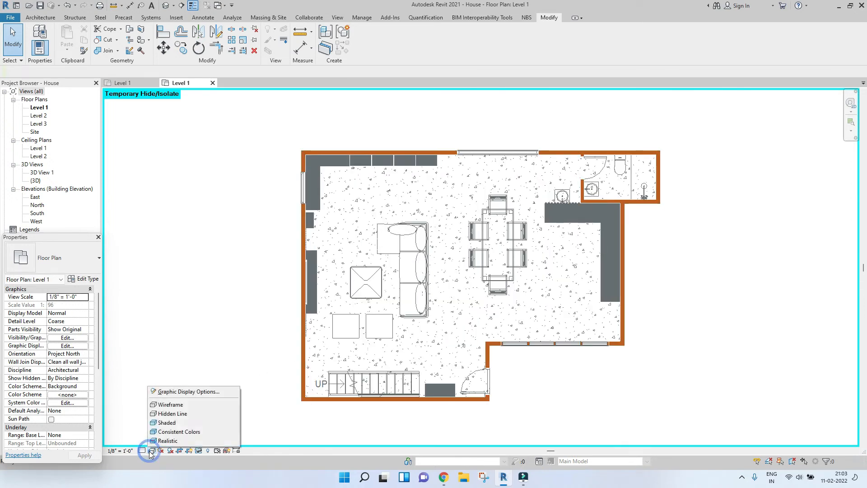
click(165, 414)
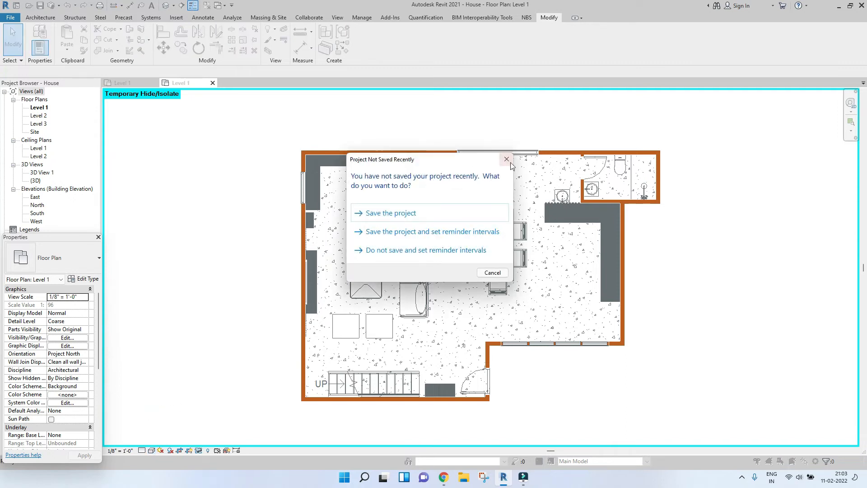
click(505, 160)
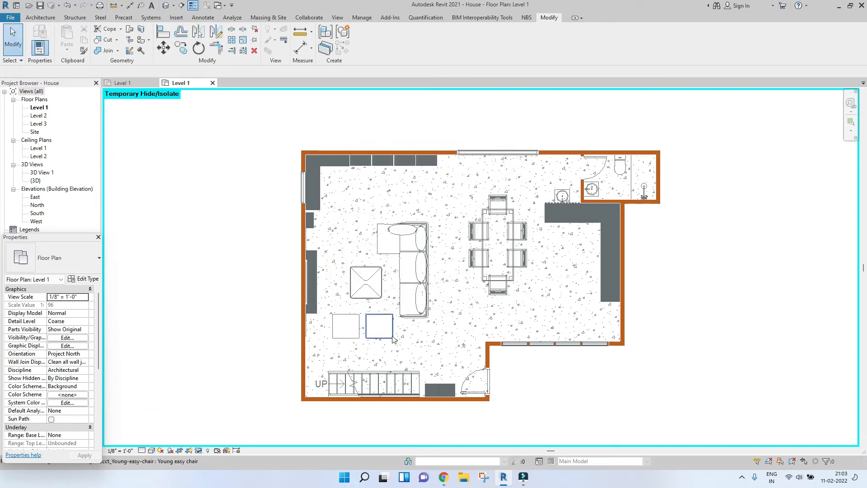
Switch the plan's visual style to Shaded and examine the overridden walls, floor, casework and furniture
click(152, 451)
click(166, 422)
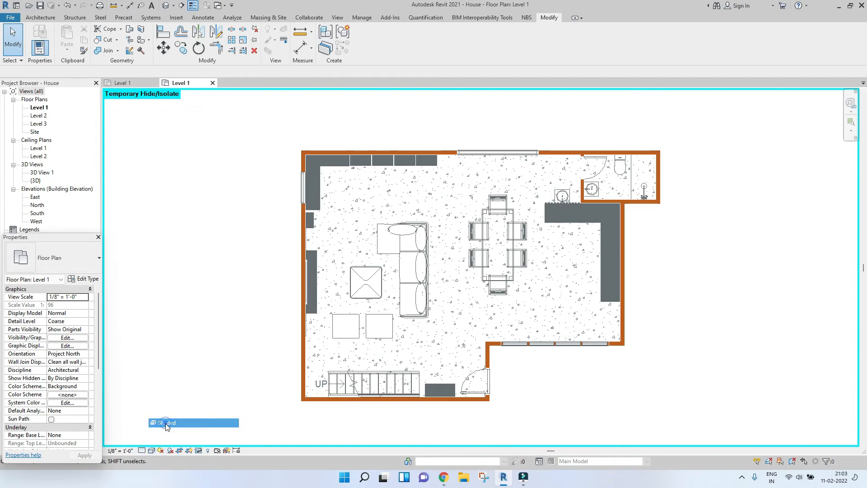
scroll(442, 278, down, 3)
scroll(511, 290, up, 4)
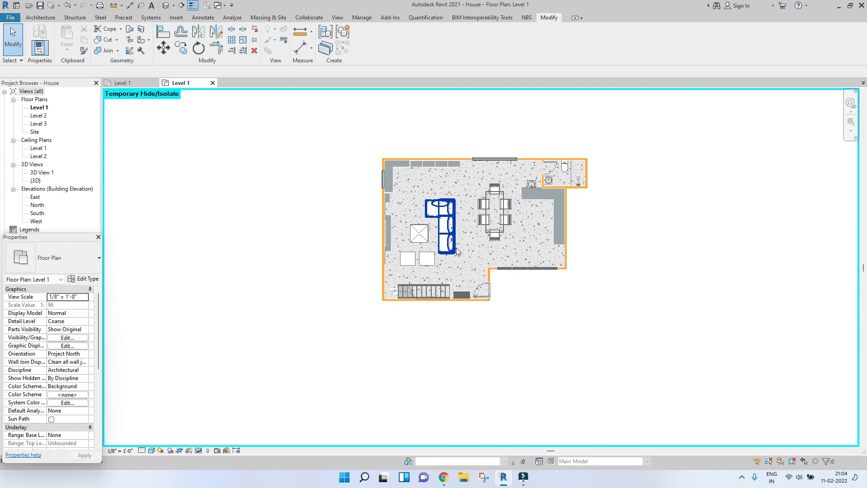
scroll(501, 294, down, 2)
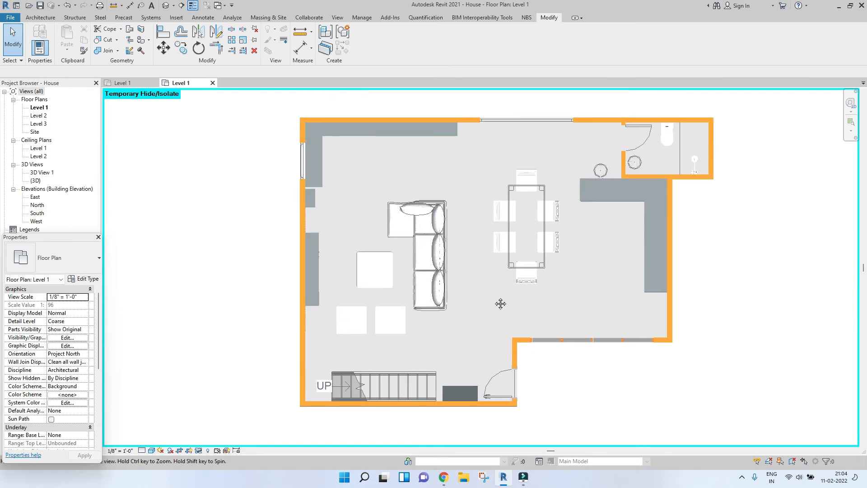
scroll(632, 167, up, 3)
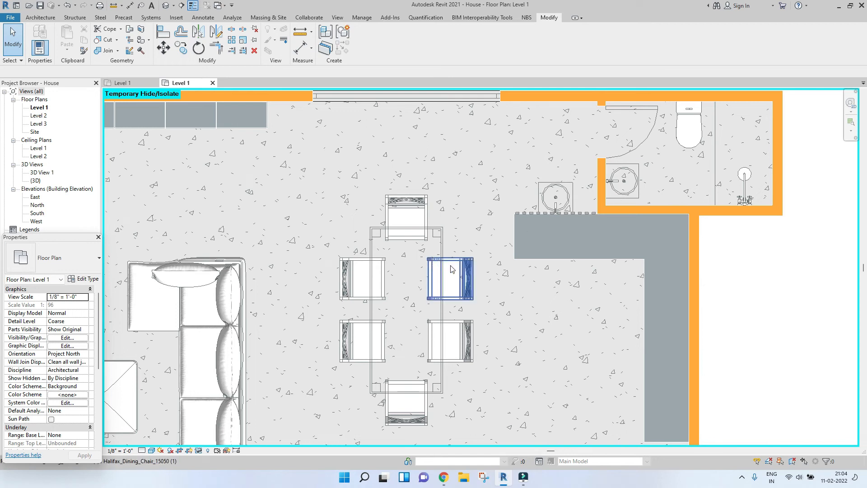
scroll(450, 269, down, 5)
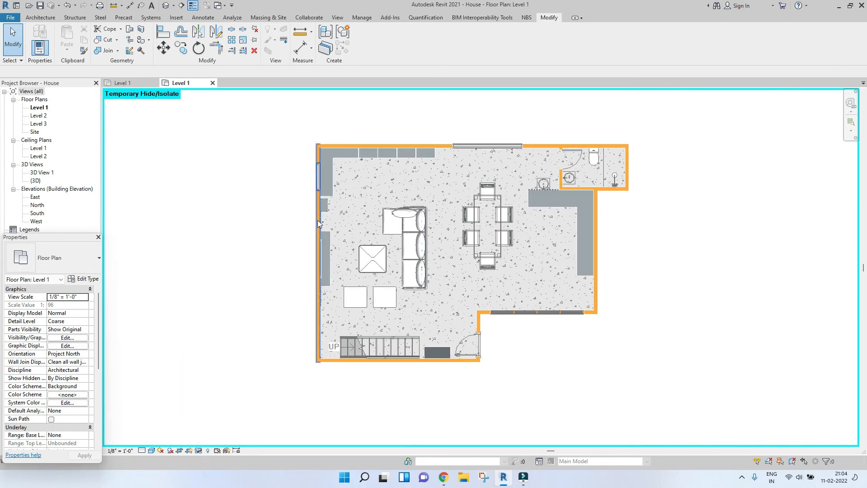
scroll(319, 223, up, 2)
scroll(368, 209, down, 3)
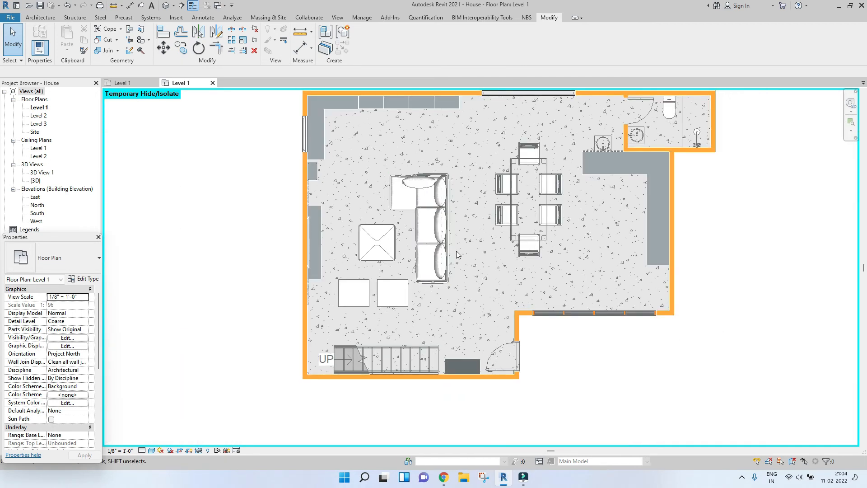
scroll(355, 383, down, 1)
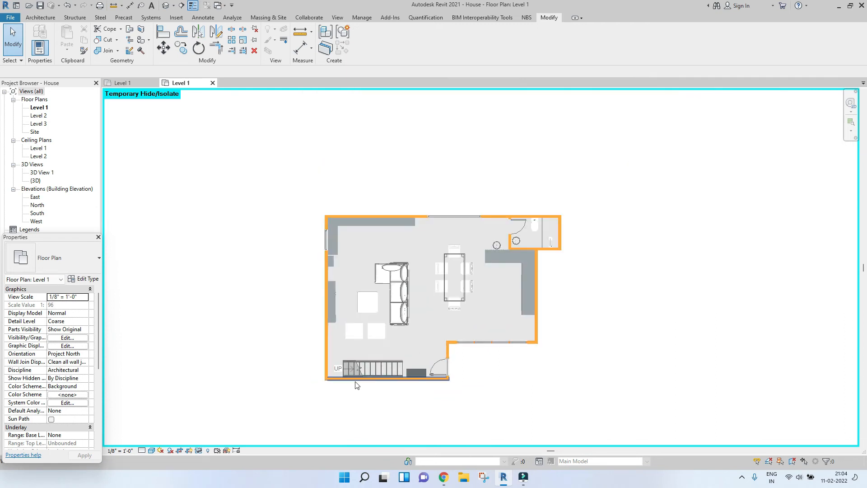
Reapply the Shaded visual style to the Level 1 plan and review it again
click(149, 452)
click(166, 426)
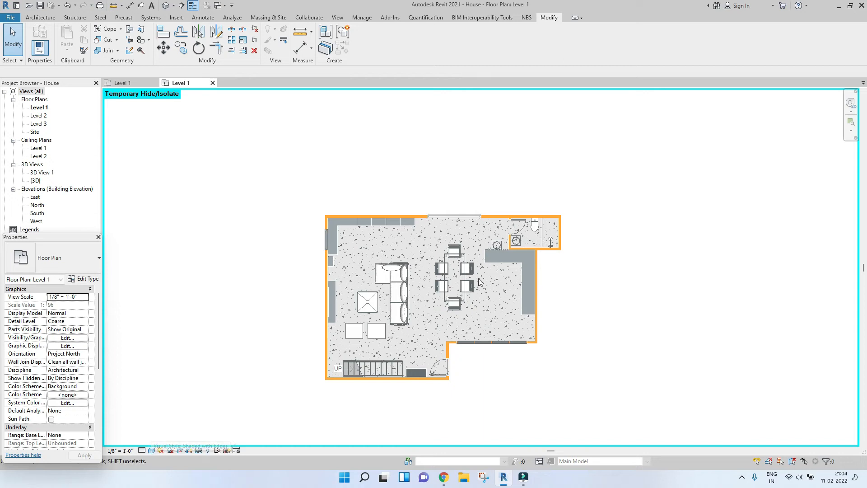
scroll(433, 362, up, 3)
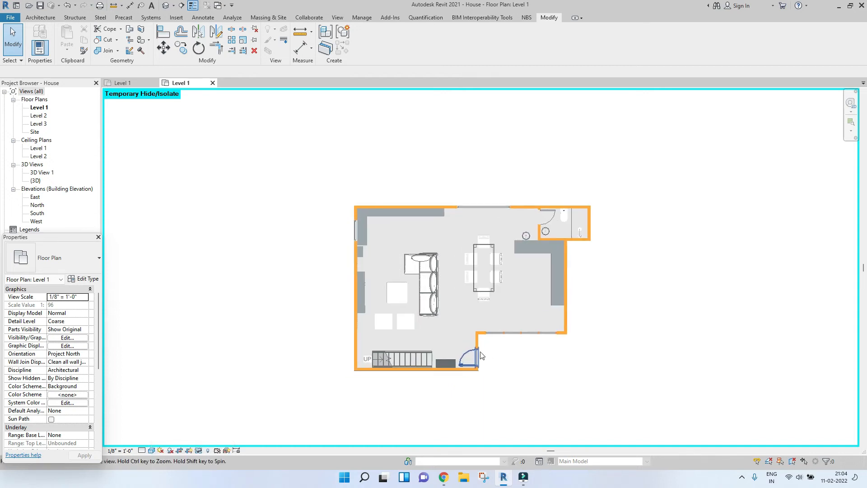
scroll(456, 275, down, 3)
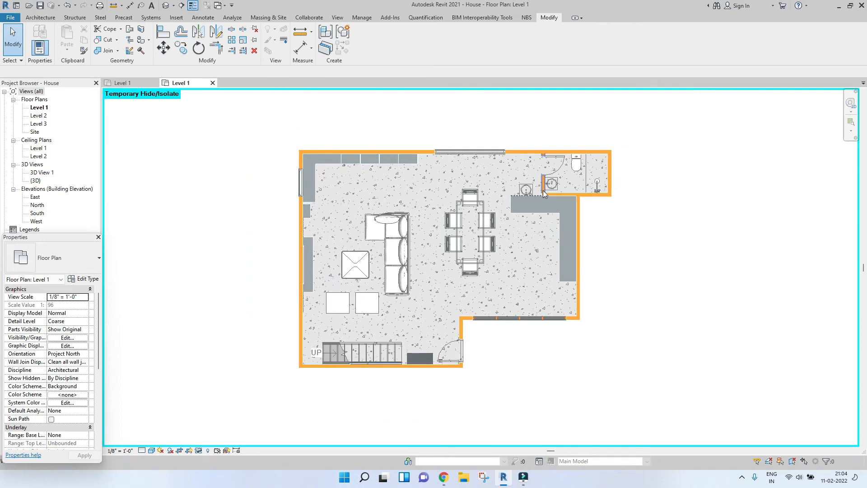
Open the view's Graphic Display Options and apply the Wireframe model display style
click(152, 451)
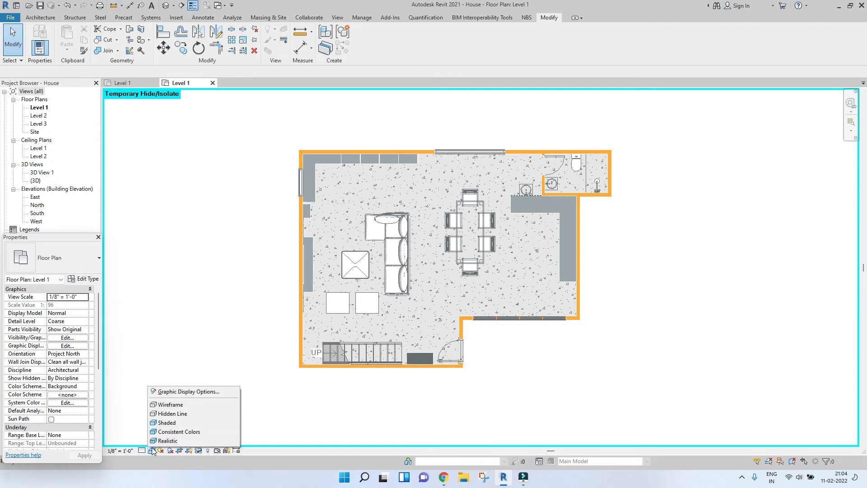
click(171, 392)
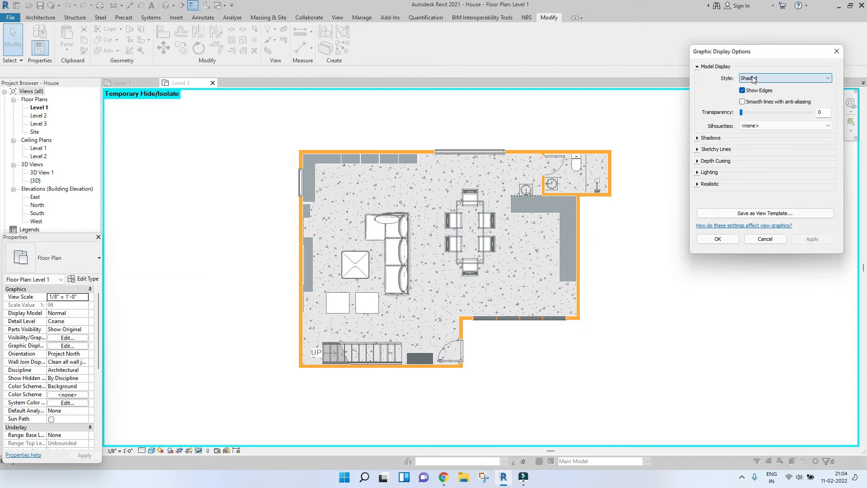
click(754, 78)
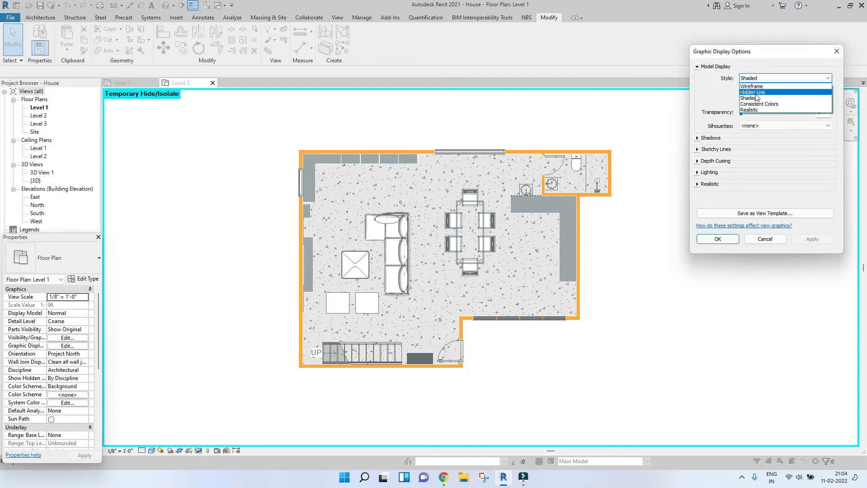
click(752, 85)
click(806, 239)
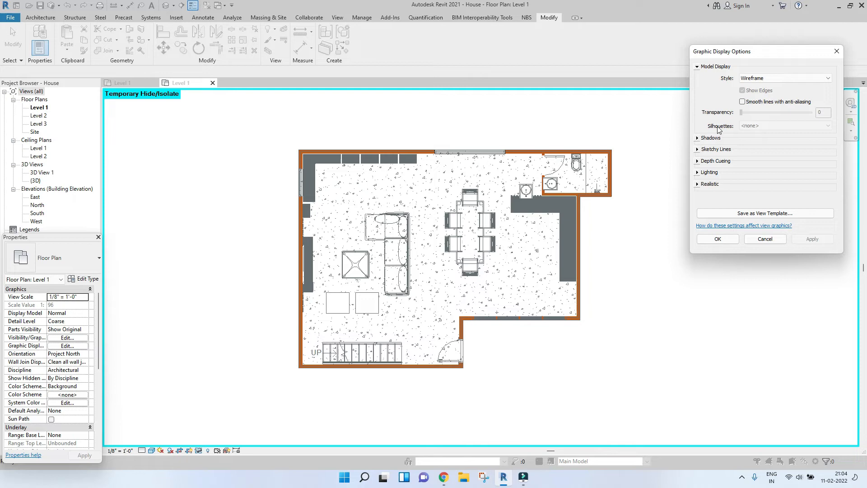
Preview the plan in the Hidden Line model display style, followed by Shaded, applying each one
click(764, 79)
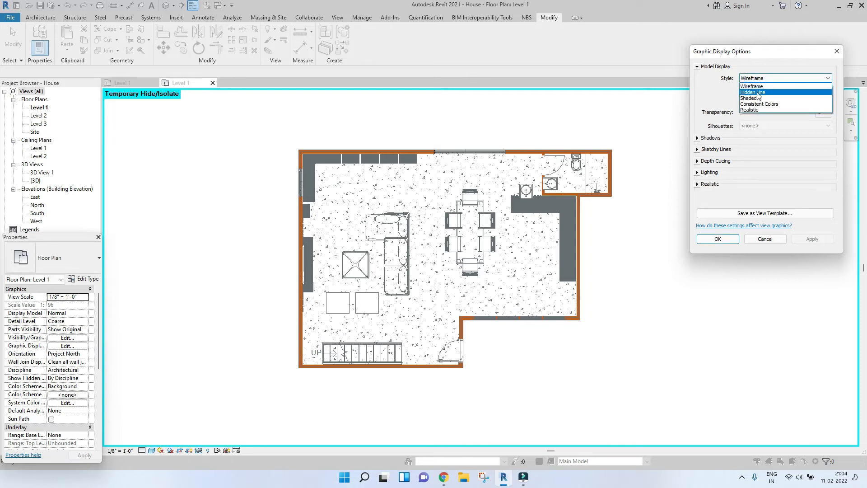
click(753, 92)
click(812, 239)
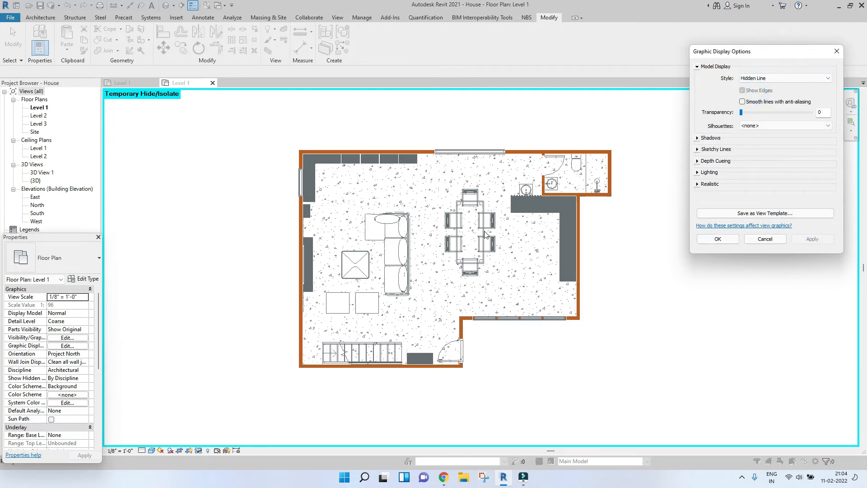
click(757, 80)
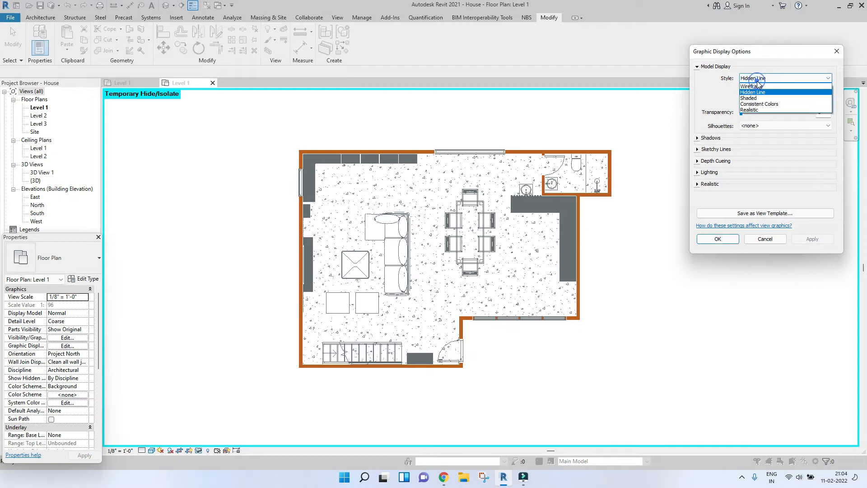
click(749, 98)
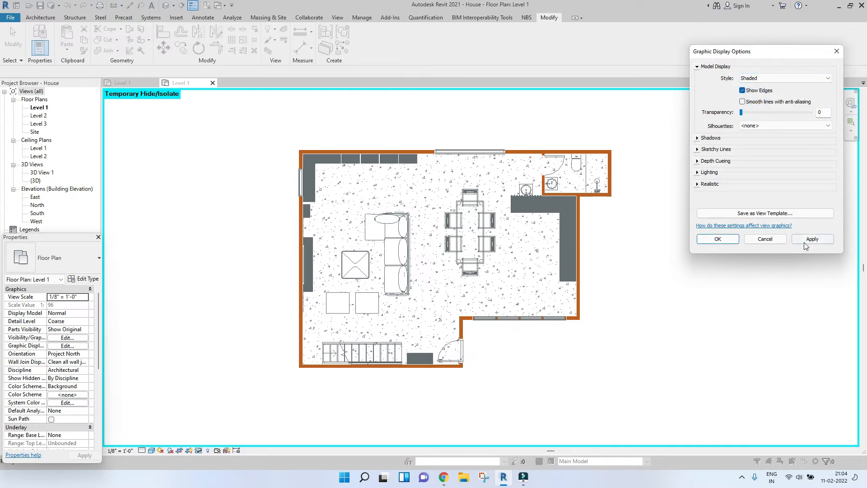
click(806, 244)
Preview the plan in the Consistent Colors and Realistic model display styles, applying each one
click(764, 79)
click(754, 104)
click(802, 239)
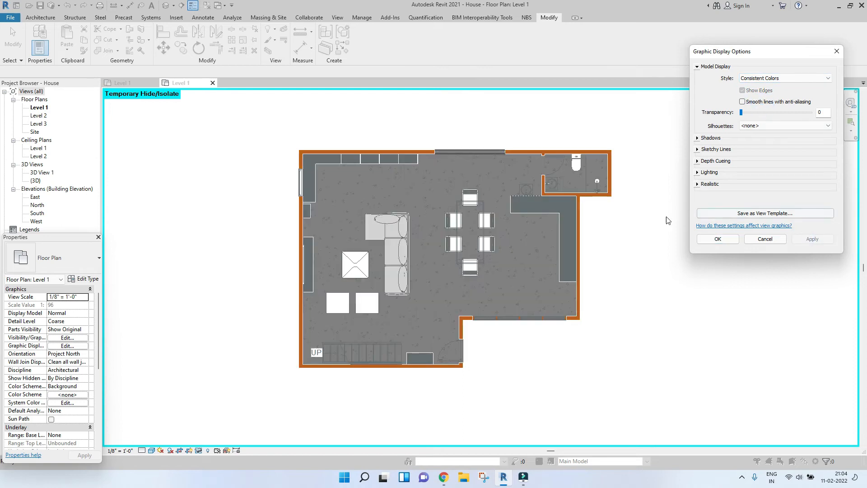
click(783, 78)
click(768, 117)
click(817, 240)
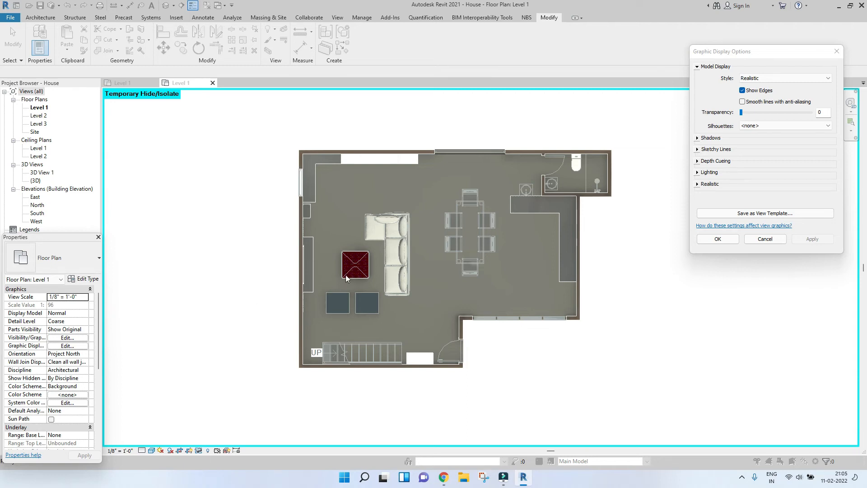
Set the model display style to Shaded with Show Edges turned off, applying both changes to the plan
click(765, 78)
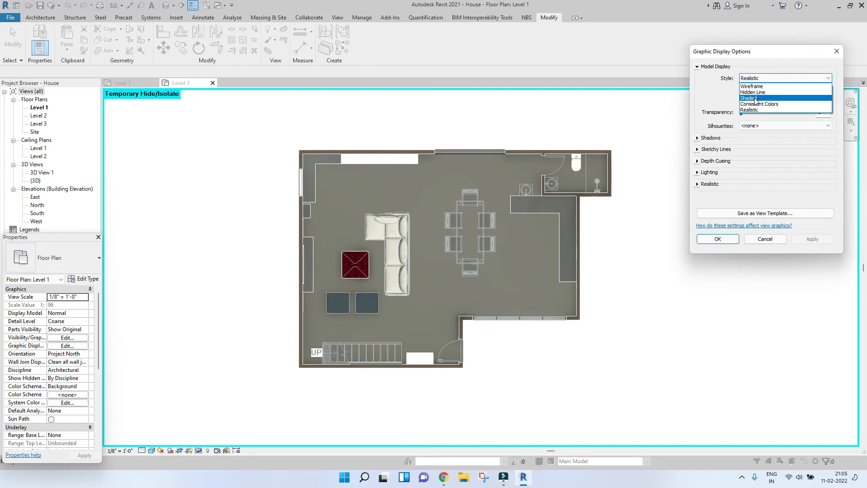
click(754, 98)
click(812, 239)
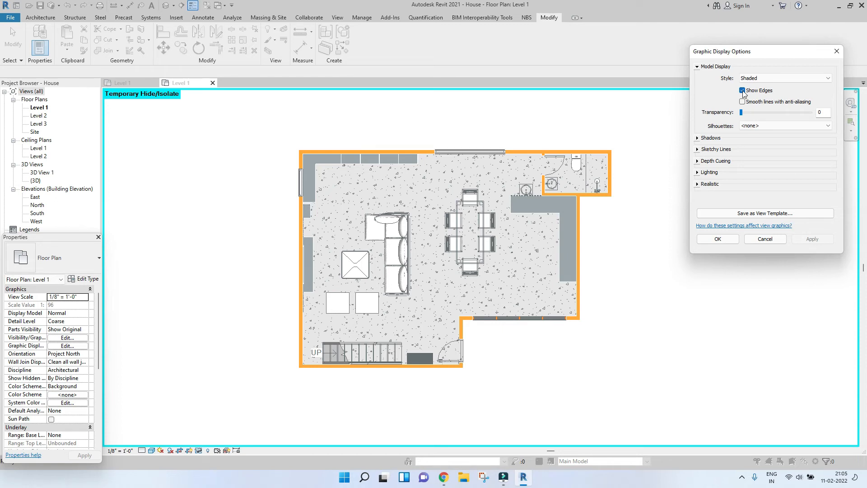
click(743, 91)
click(812, 239)
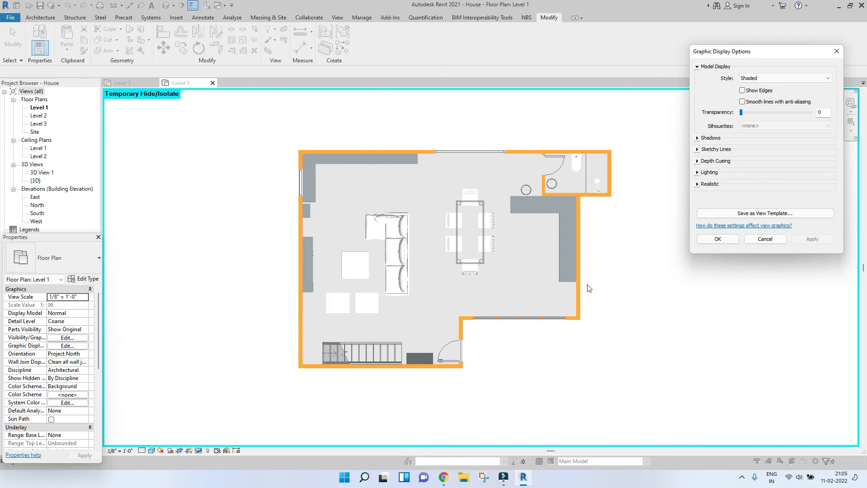
Turn on Show Edges for the Shaded model display and apply it to the plan
click(743, 91)
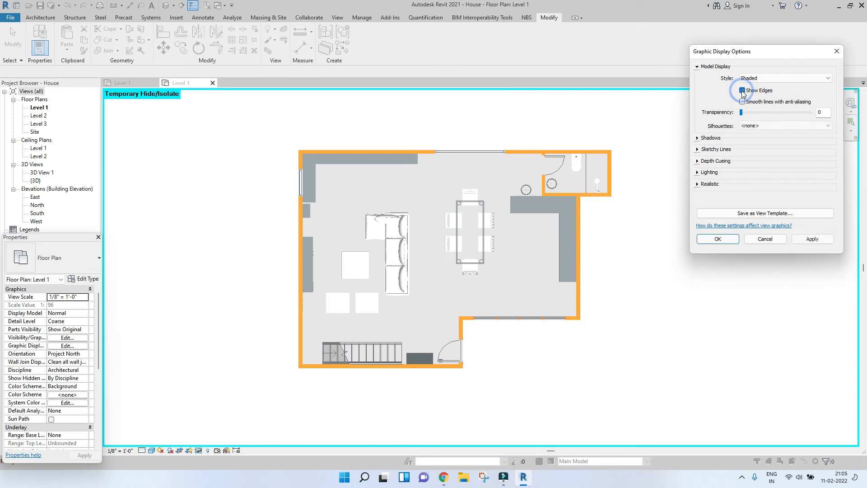
click(812, 238)
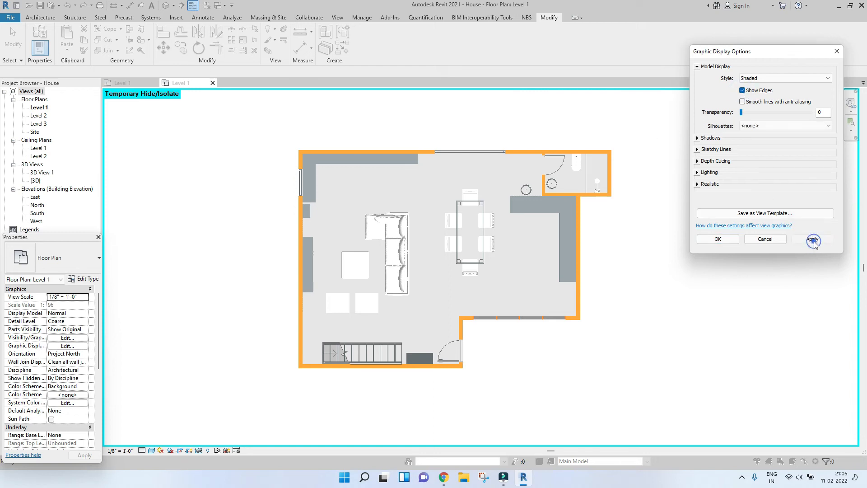
Preview the plan with Smooth lines with anti-aliasing on, and turn it off again, applying both changes
click(742, 102)
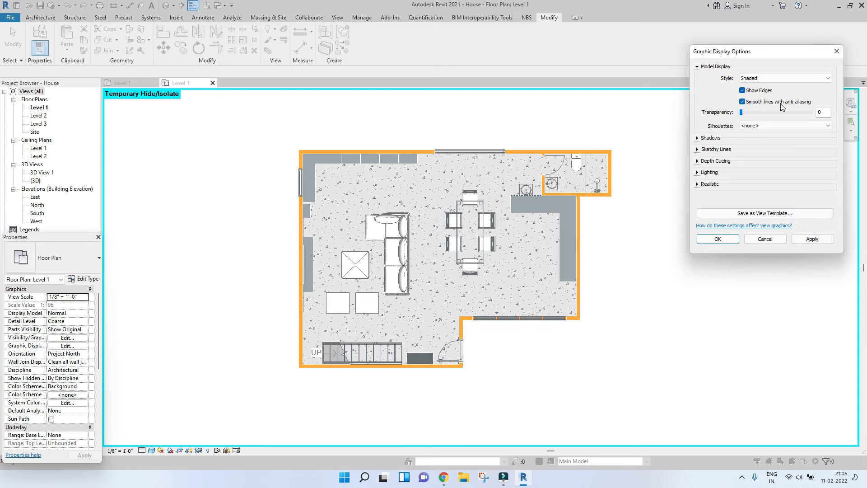
click(805, 241)
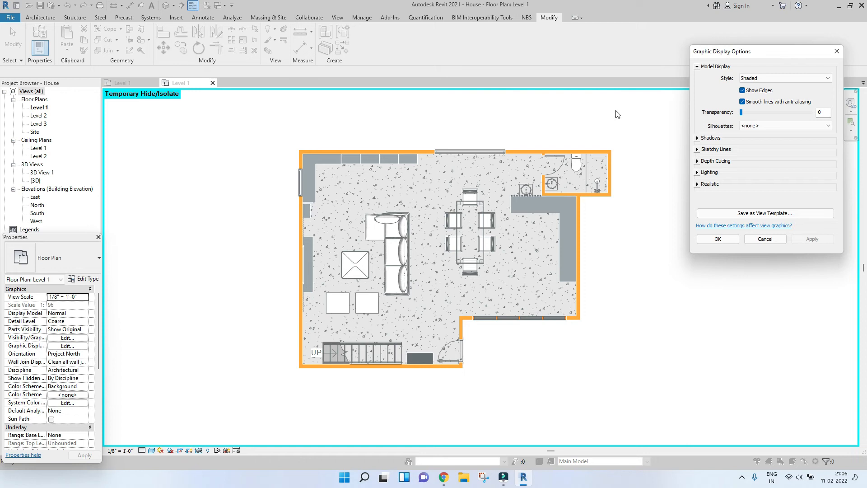
click(742, 102)
click(812, 239)
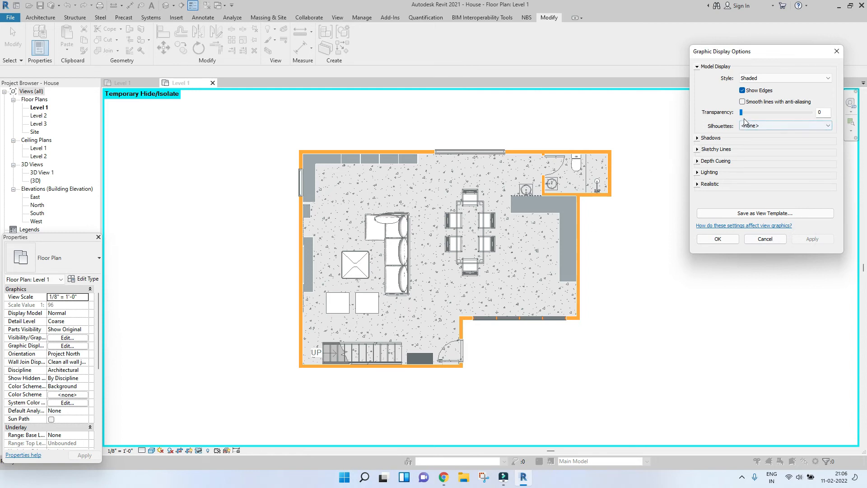
Preview the model display with a transparency of 3 and return it to 0, applying each value
drag(741, 112, 743, 113)
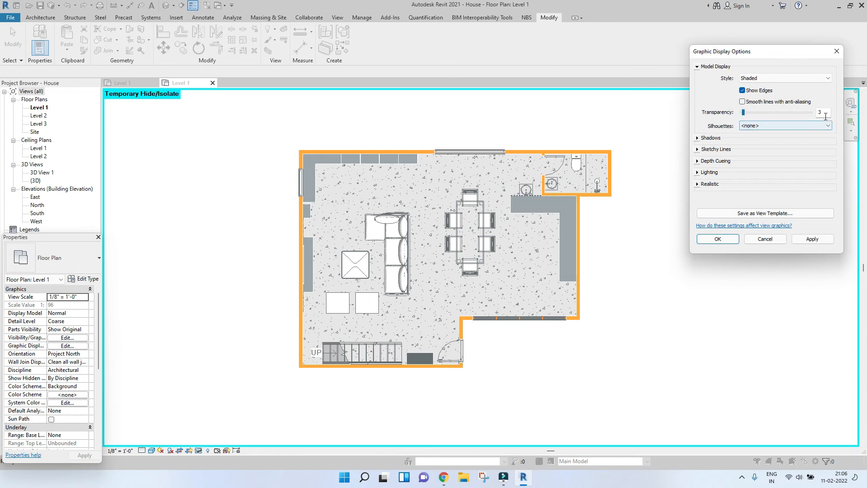
click(809, 239)
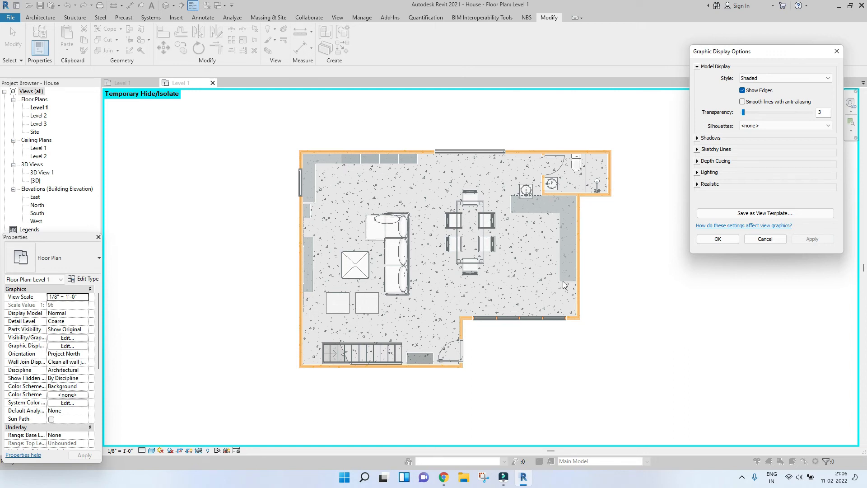
drag(743, 112, 741, 112)
click(814, 240)
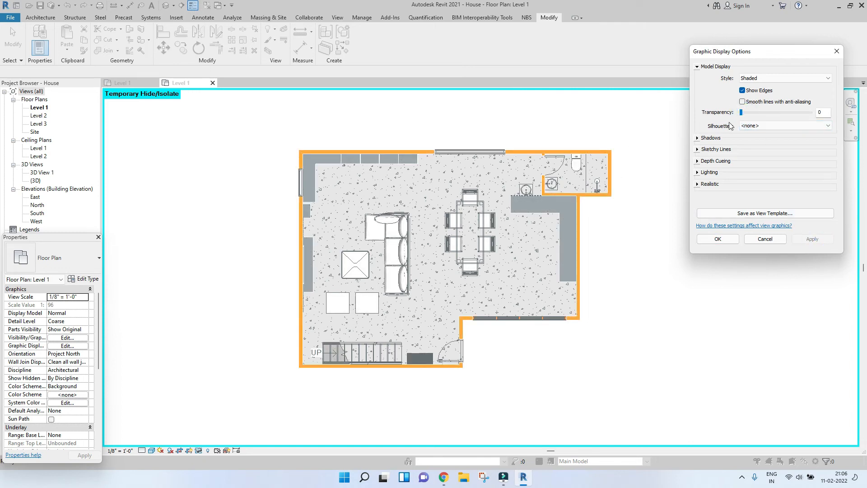
Turn on Cast Shadows for the Level 1 plan and apply the change
click(697, 139)
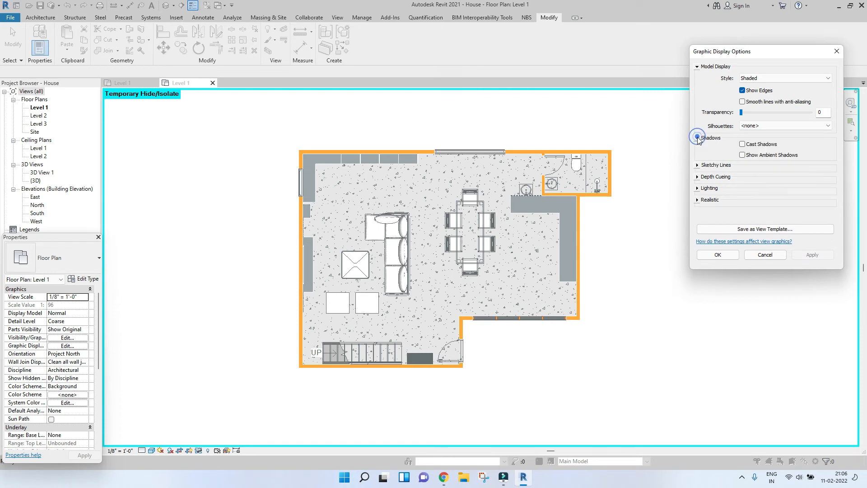
click(742, 144)
click(812, 256)
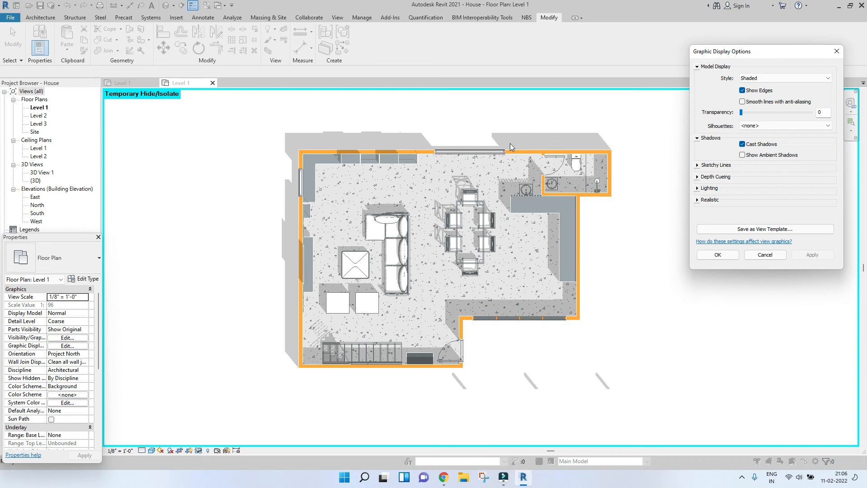
Preview the plan with Show Ambient Shadows on, and turn it off again, applying both changes
click(742, 155)
click(813, 253)
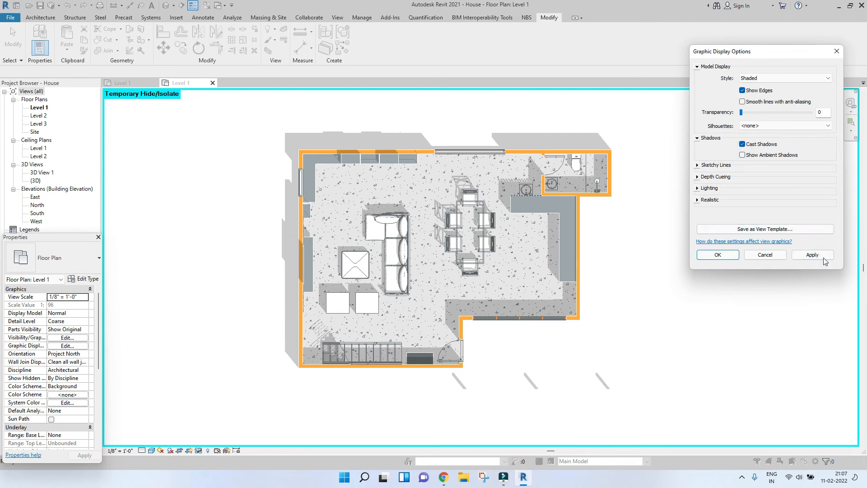
click(823, 257)
Enable Sketchy Lines for the plan and apply a jitter of 2 and an extension of 2
click(698, 166)
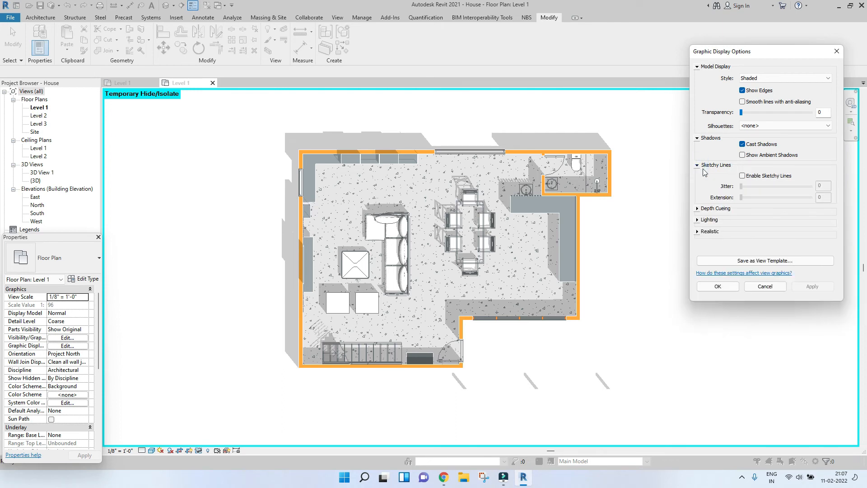
click(743, 176)
click(822, 287)
click(822, 288)
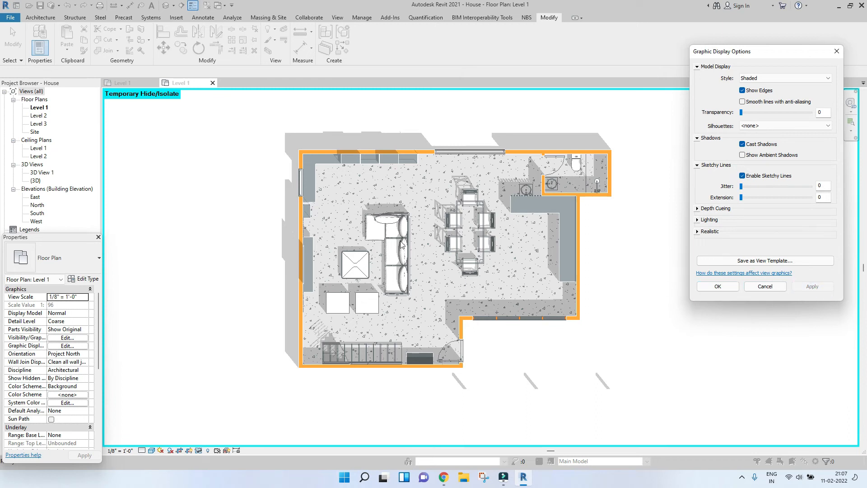
drag(741, 186, 756, 186)
click(825, 286)
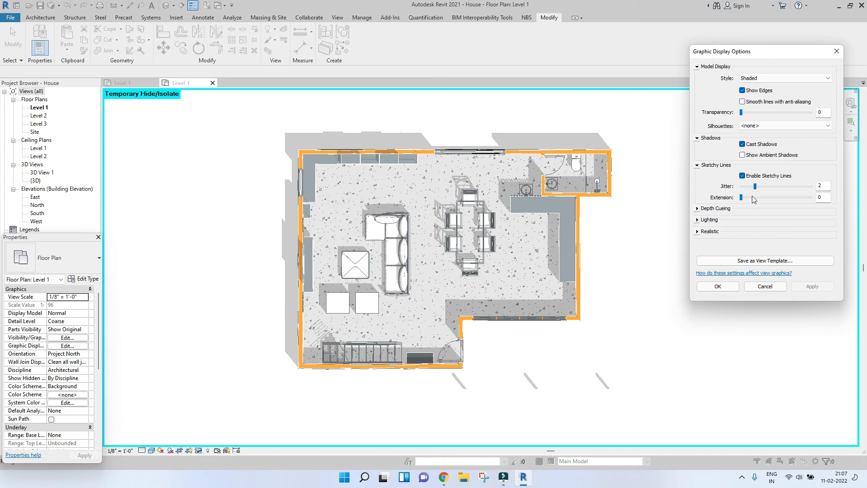
click(777, 197)
click(811, 286)
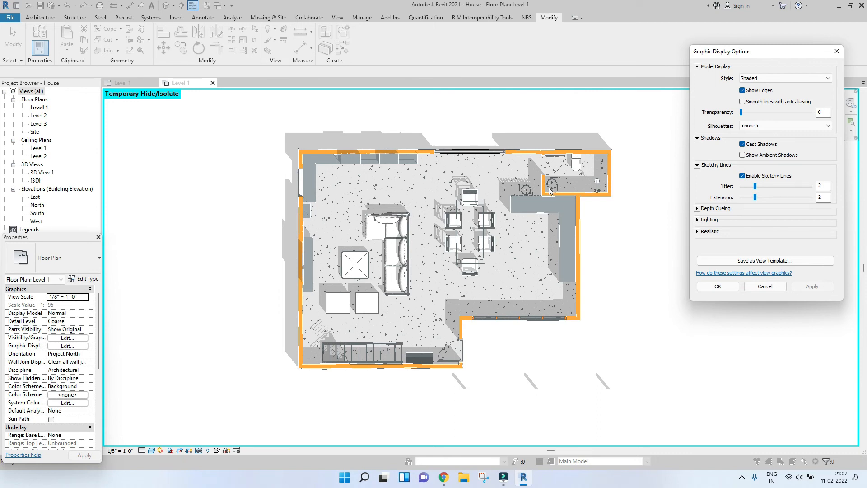
Set the sketchy lines' extension to 4 and their jitter to 8, applying each value
click(777, 198)
click(812, 286)
click(794, 187)
click(826, 288)
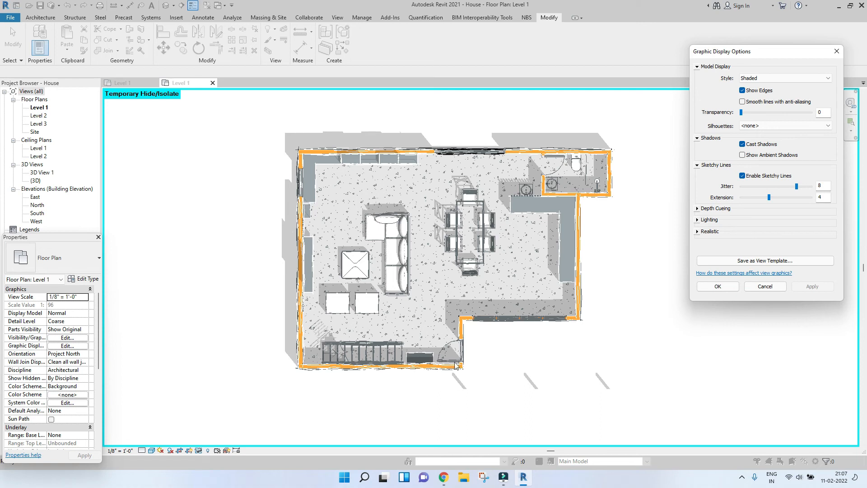
Disable Sketchy Lines, apply the change to the plan and collapse those settings
click(743, 176)
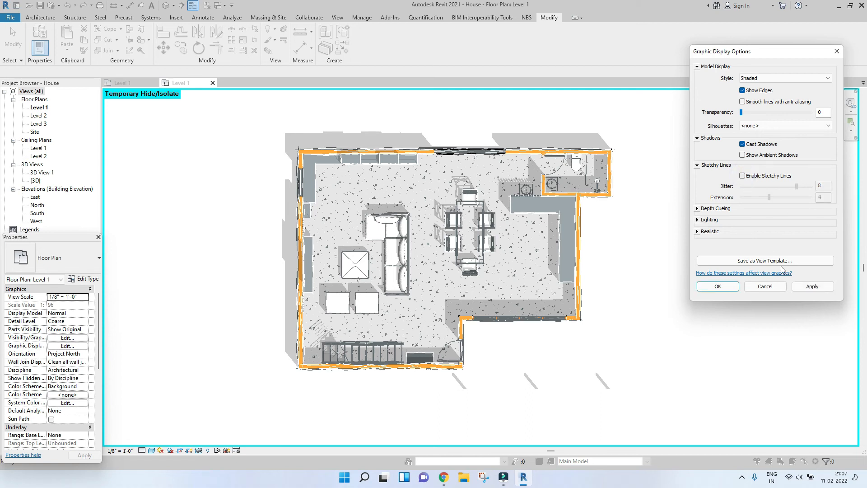
click(811, 286)
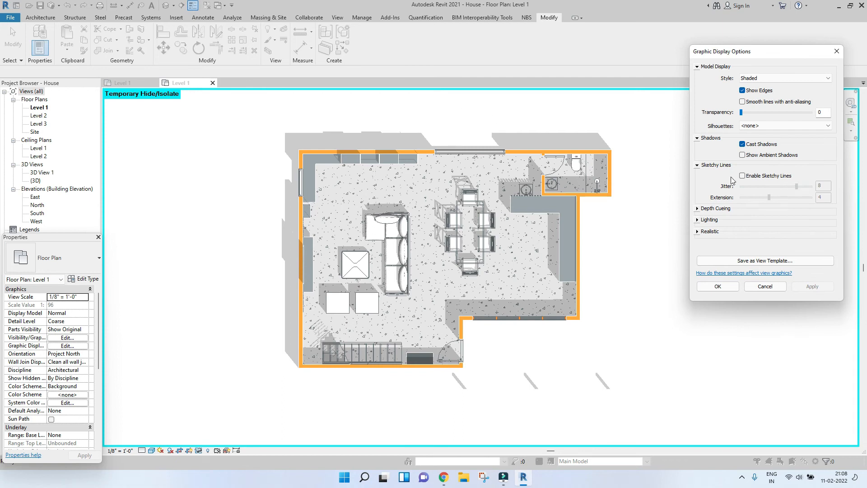
click(698, 166)
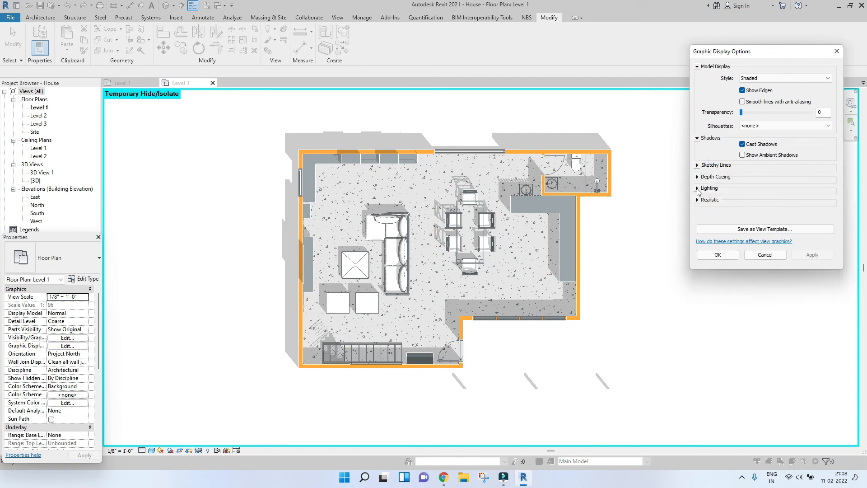
Preview the plan's lighting with the sun intensity at 65 and at 85, applying each value
click(697, 188)
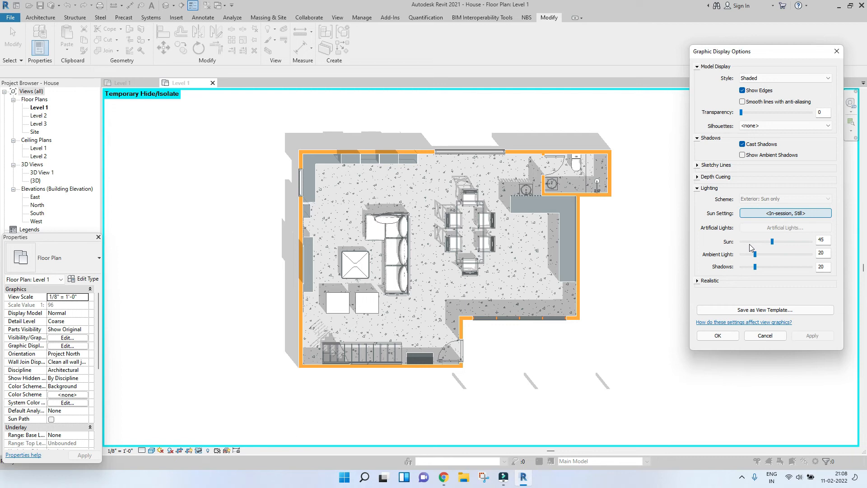
click(787, 241)
click(813, 335)
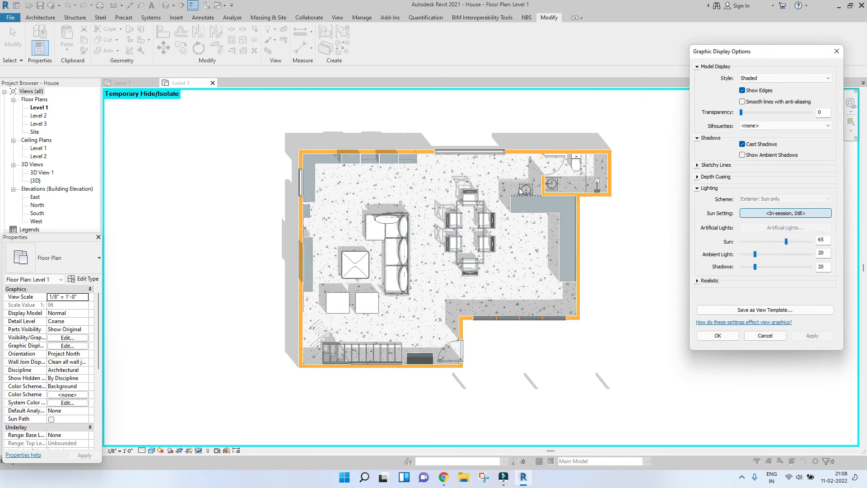
click(806, 241)
click(812, 334)
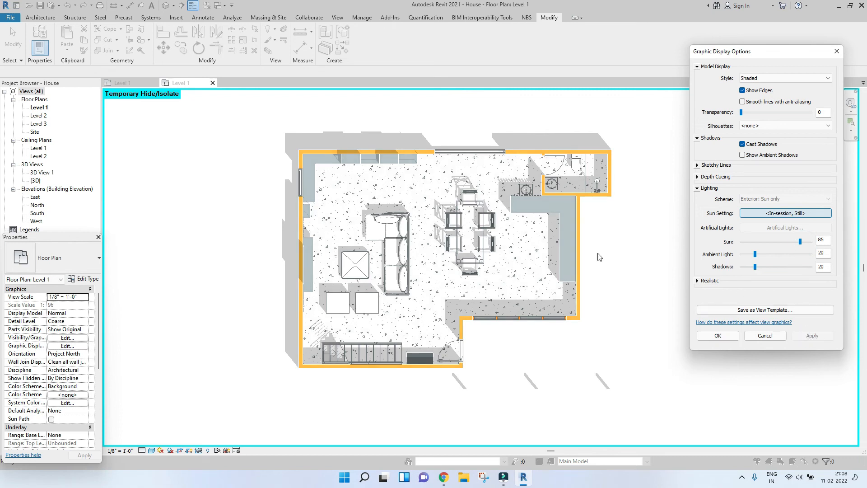
Preview the lighting with the sun intensity at 5 and return it to 45, applying each value
click(751, 242)
click(751, 242)
click(815, 335)
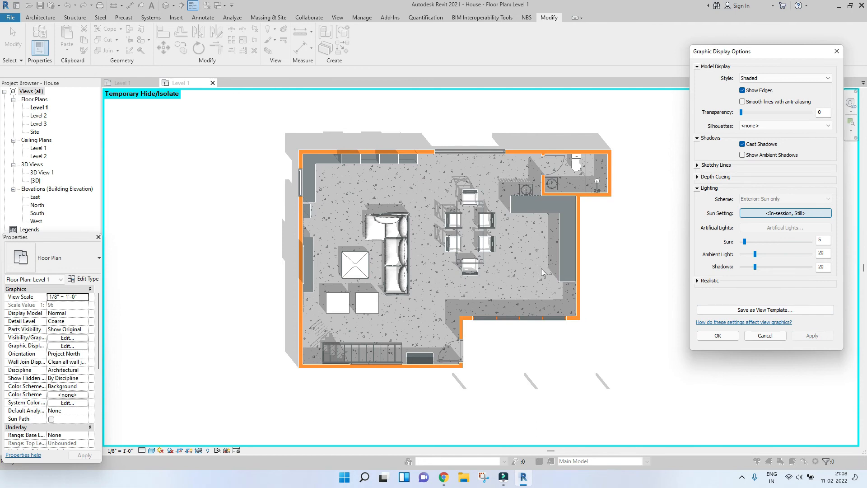
click(770, 242)
click(770, 242)
click(811, 335)
Preview the plan with ambient light at 0 and 80 and return it to 20, applying each value
click(748, 255)
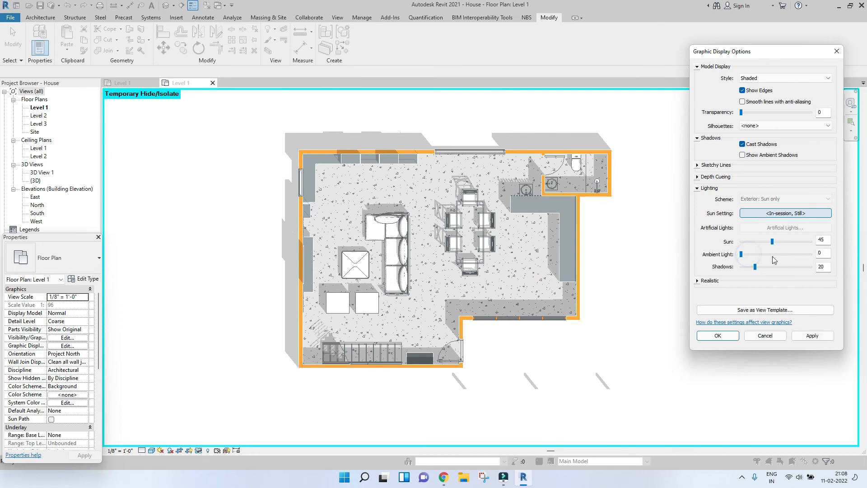
click(810, 335)
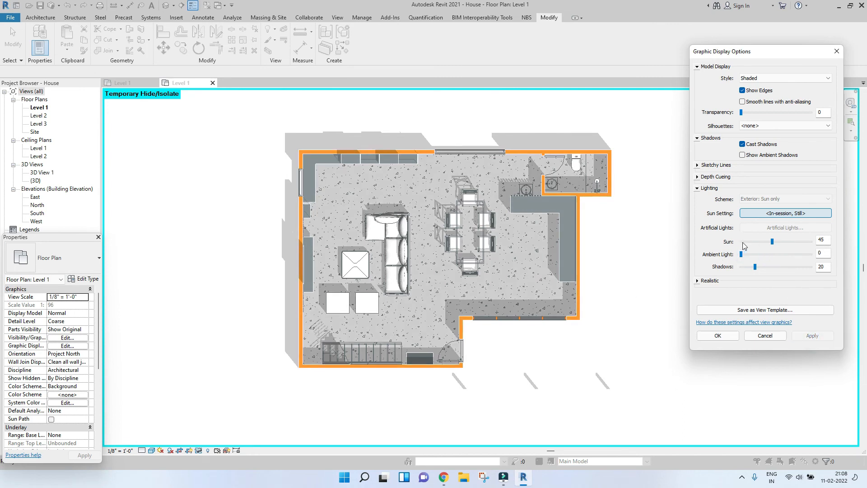
click(803, 256)
click(806, 335)
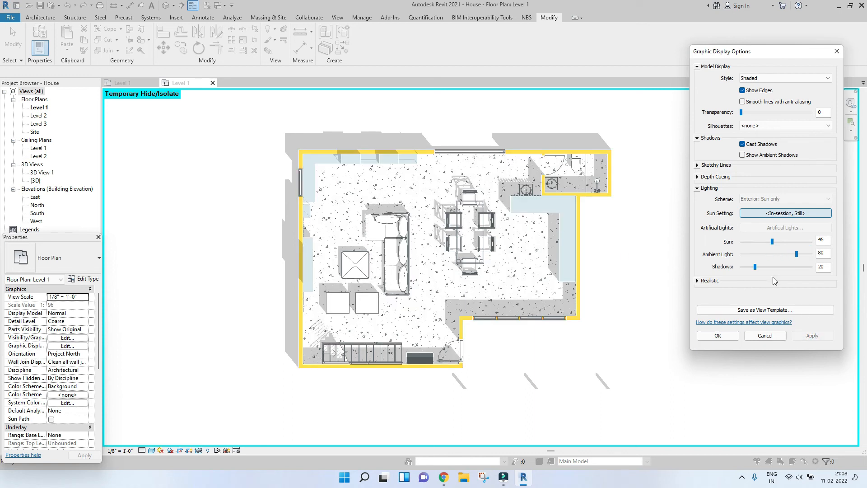
click(760, 255)
click(813, 337)
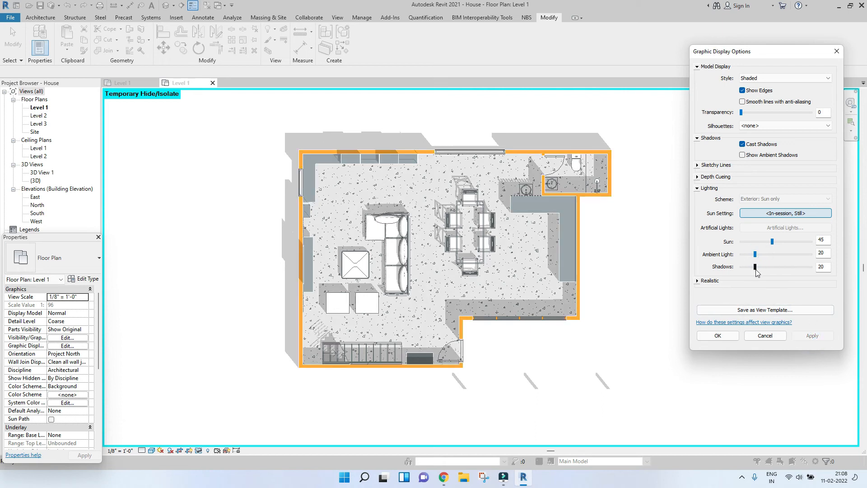
Preview the plan with the shadow intensity at 3, 16 and 6, applying each value
click(755, 268)
click(819, 338)
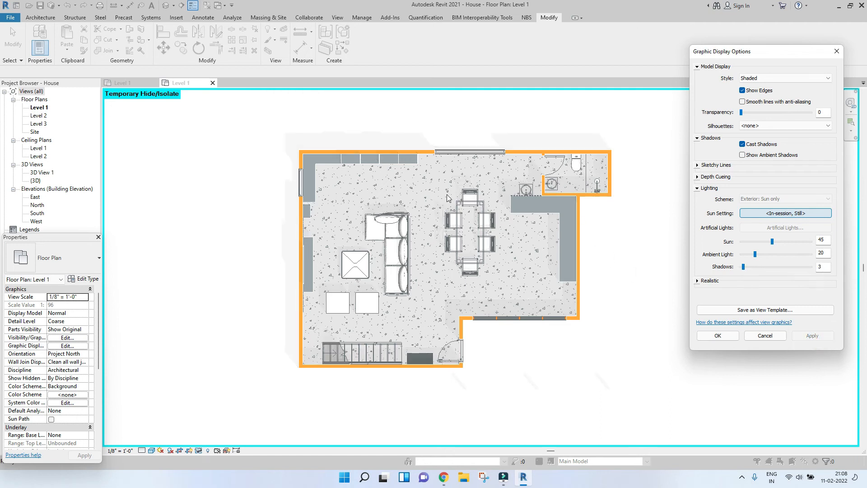
drag(744, 267, 755, 274)
click(815, 337)
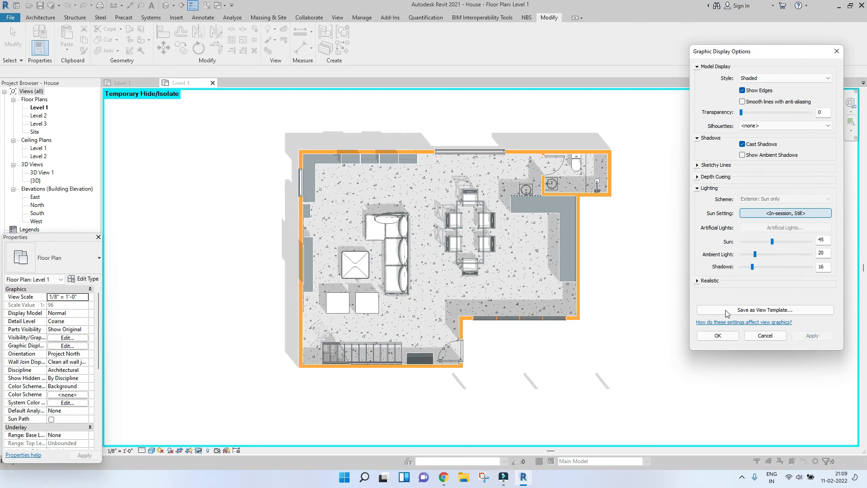
drag(752, 267, 746, 267)
click(805, 336)
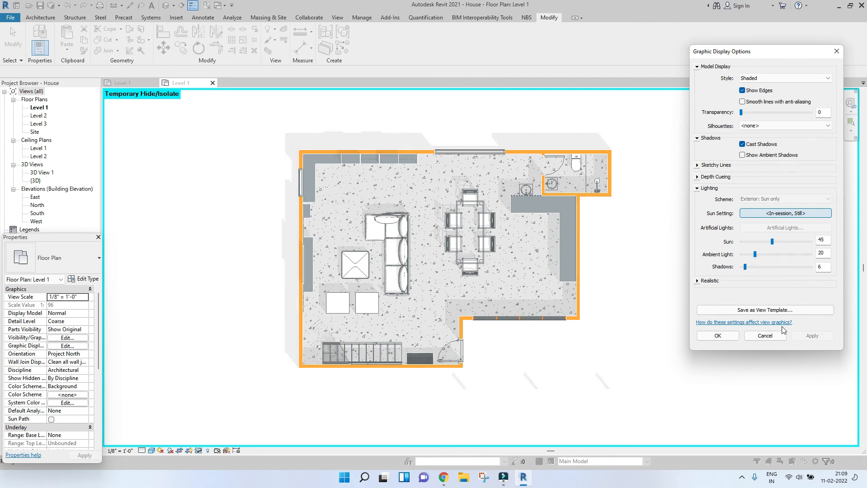
Preview the shadow intensity at 68 and 28 and return it to 20, applying each value
drag(746, 267, 788, 267)
click(821, 339)
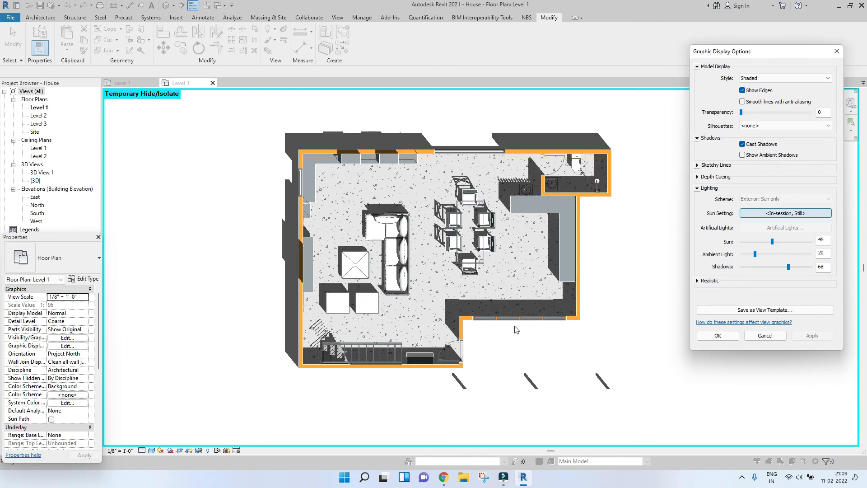
drag(788, 266, 761, 267)
click(811, 334)
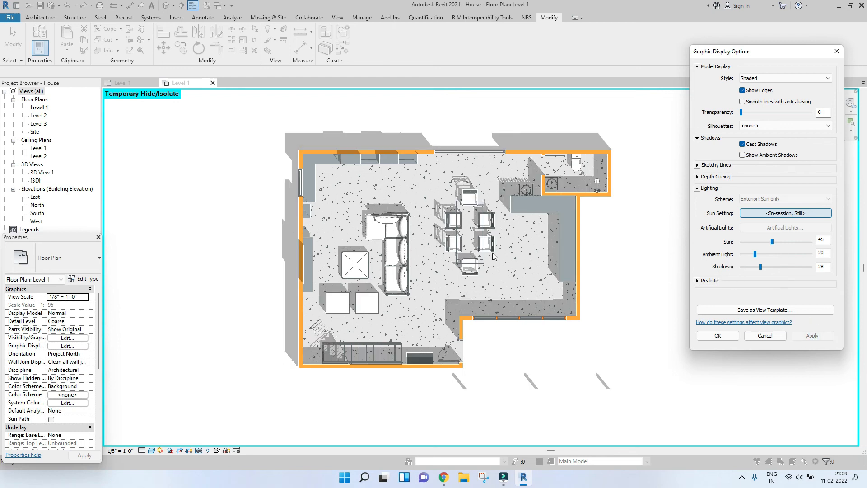
drag(761, 266, 754, 267)
click(811, 334)
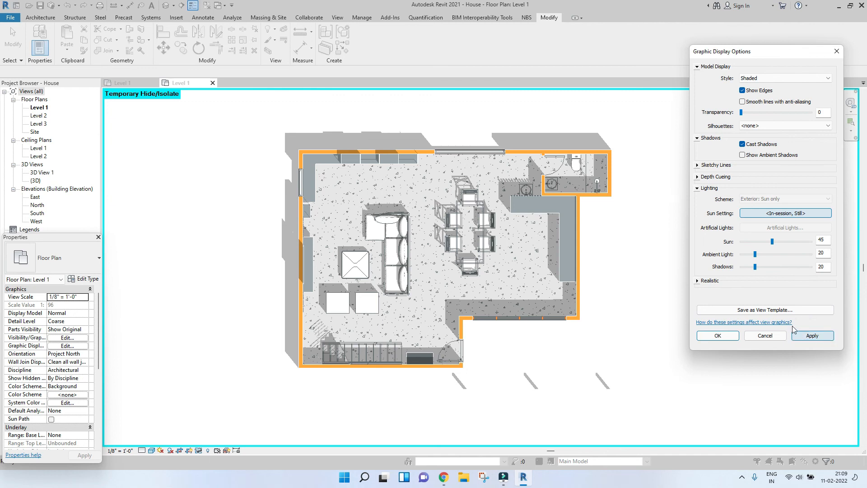
click(809, 336)
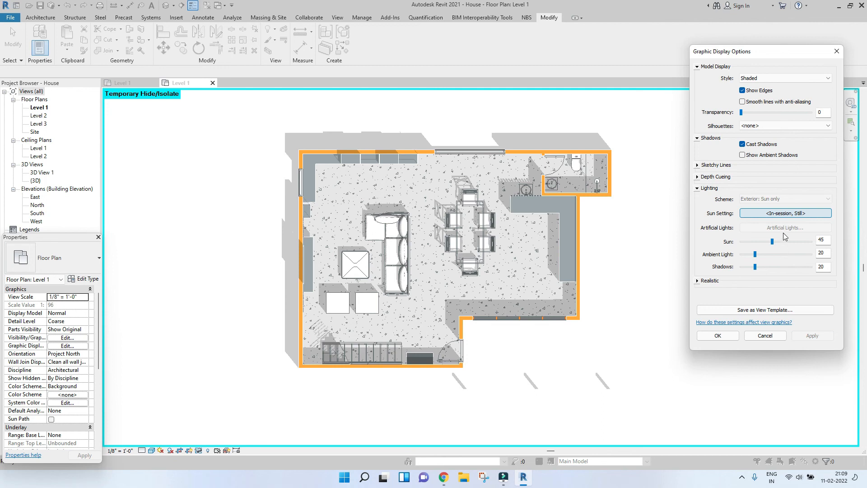
Preview the plan's sun setting with the still presets Summer Solstice, Winter Solstice, Spring Equinox and Fall Equinox, applying each one
click(770, 214)
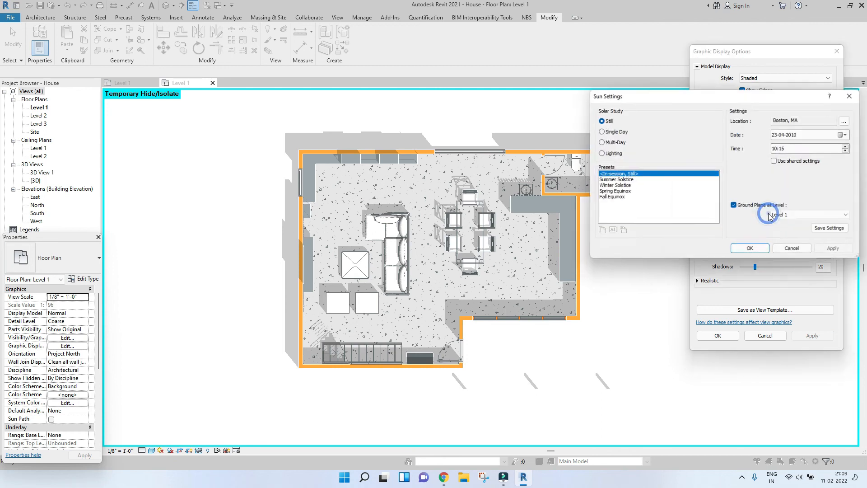
click(614, 180)
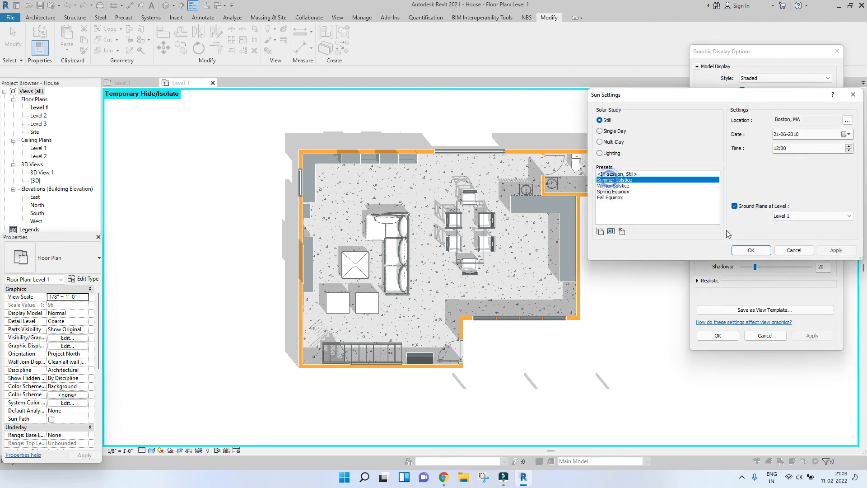
click(834, 251)
click(612, 186)
click(835, 250)
click(628, 192)
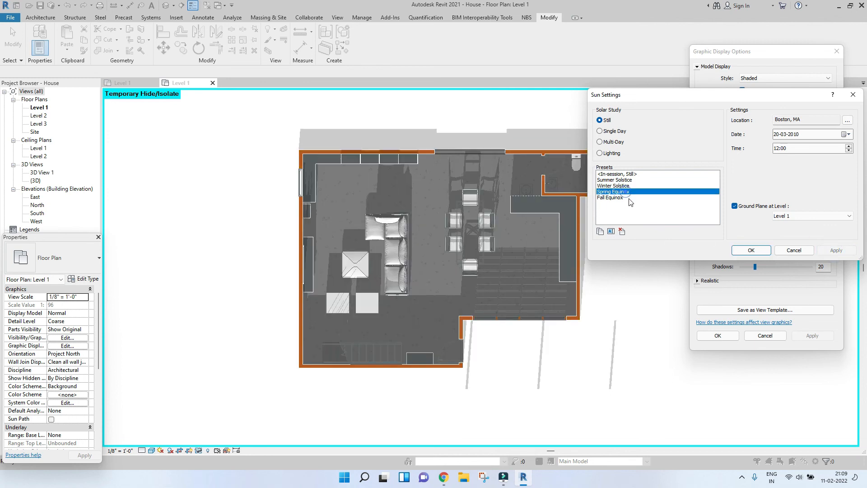
click(833, 250)
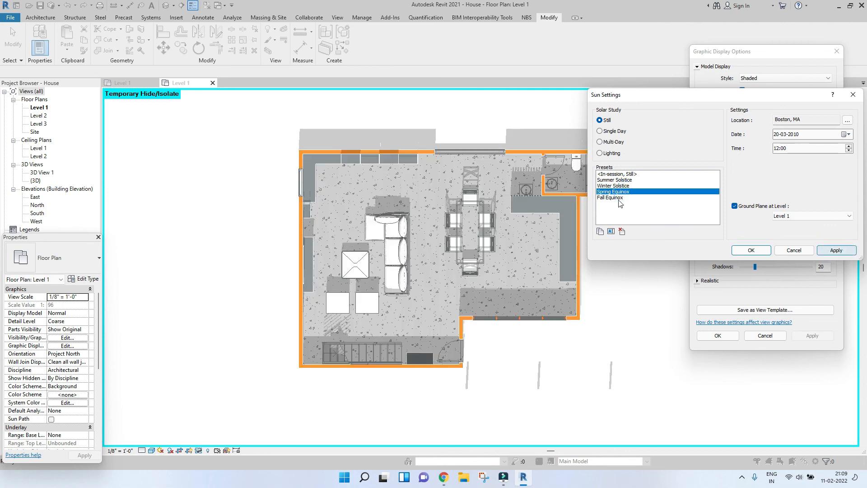
click(619, 199)
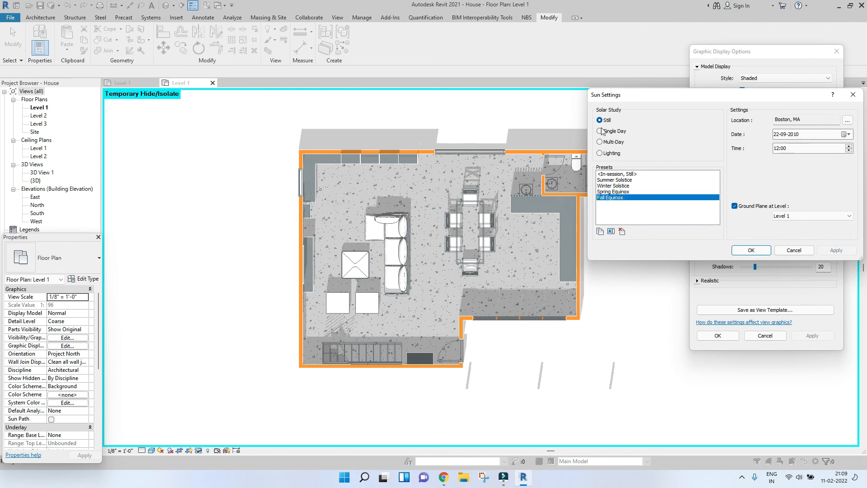
Preview the single-day One Day, Summer Solstice, Winter Solstice, Spring Equinox and Fall Equinox solar studies, applying each one
click(600, 131)
click(619, 179)
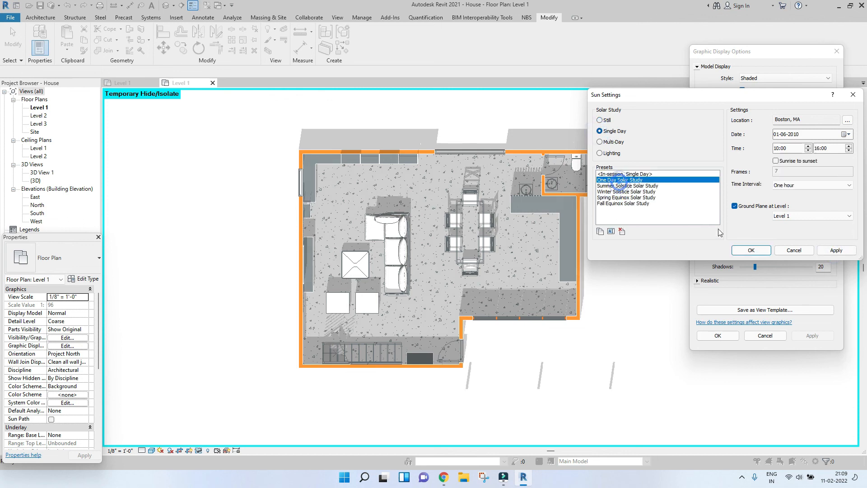
click(834, 250)
click(628, 185)
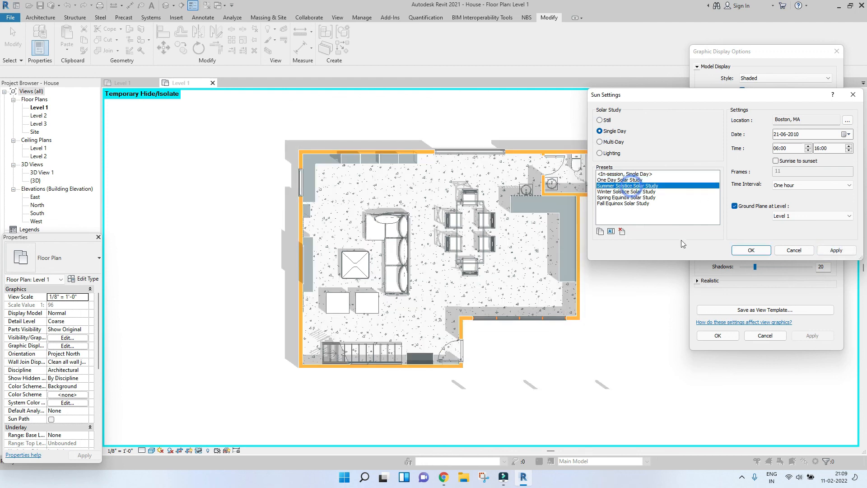
click(834, 250)
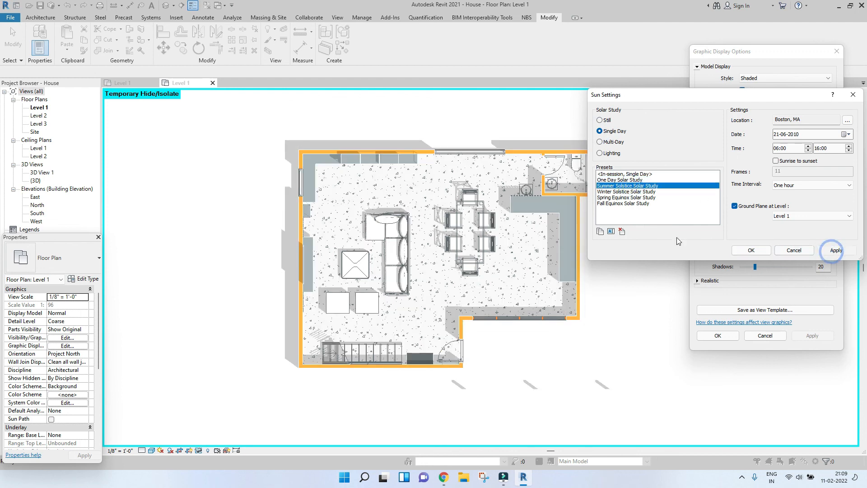
click(629, 191)
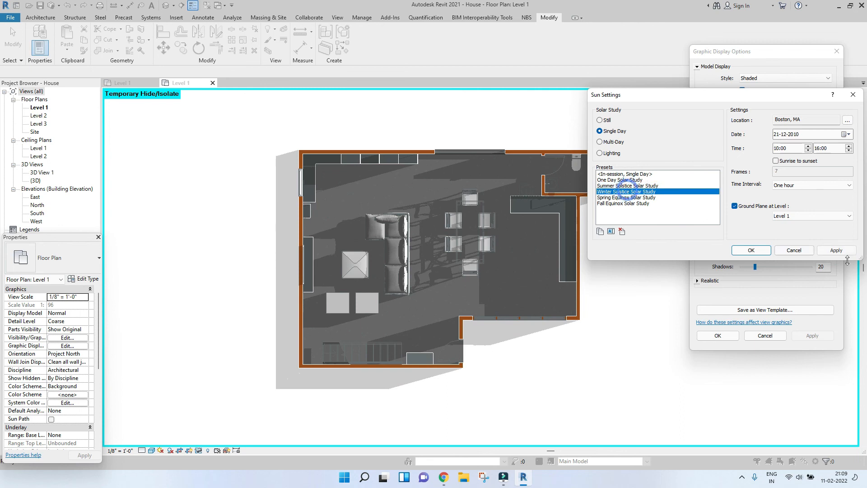
click(836, 250)
click(635, 198)
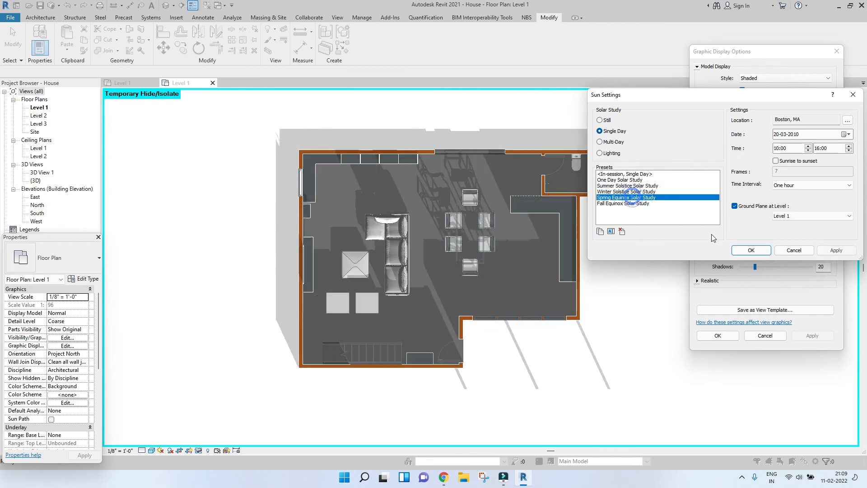
click(836, 250)
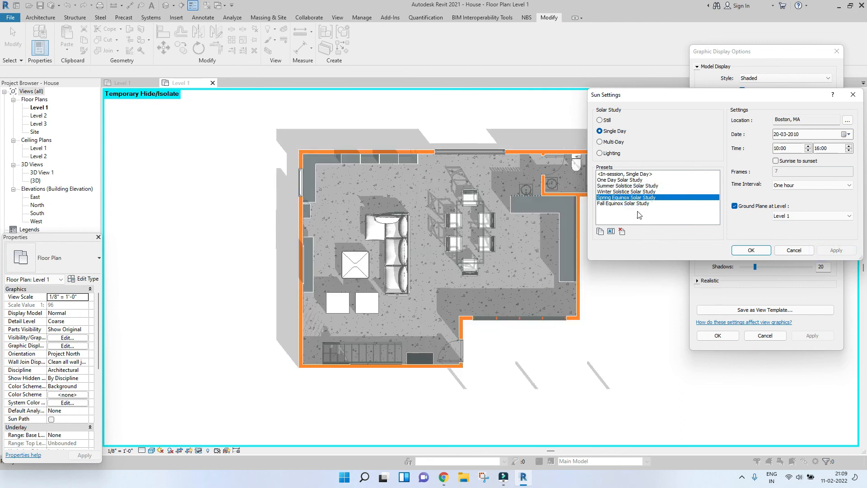
click(628, 203)
click(836, 250)
Preview the lighting presets Sunlight from Top Right and Sunlight from Top Left on the plan
click(600, 153)
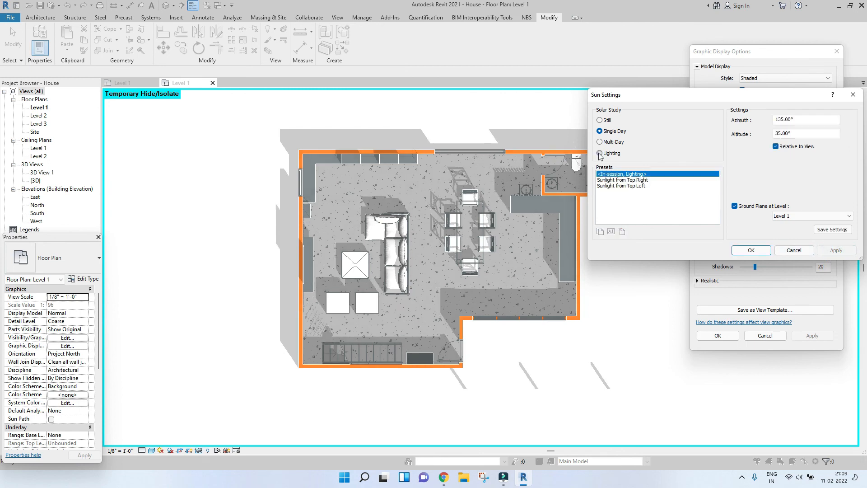
click(622, 180)
click(831, 250)
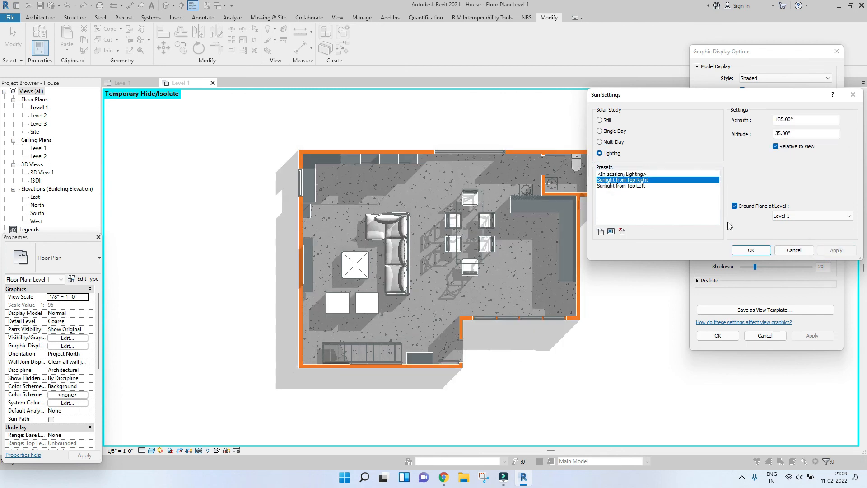
click(641, 187)
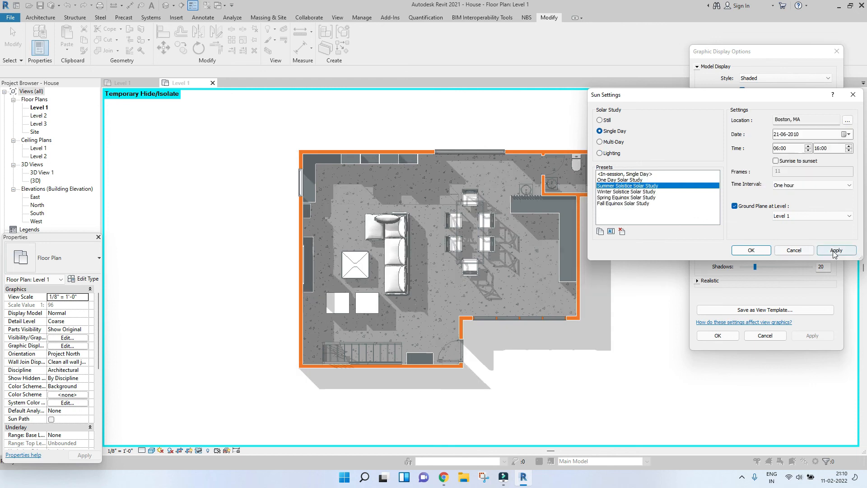
Compare the single-day Summer and Winter Solstice solar studies and set the sun to the Spring Equinox Solar Study
click(833, 251)
click(657, 192)
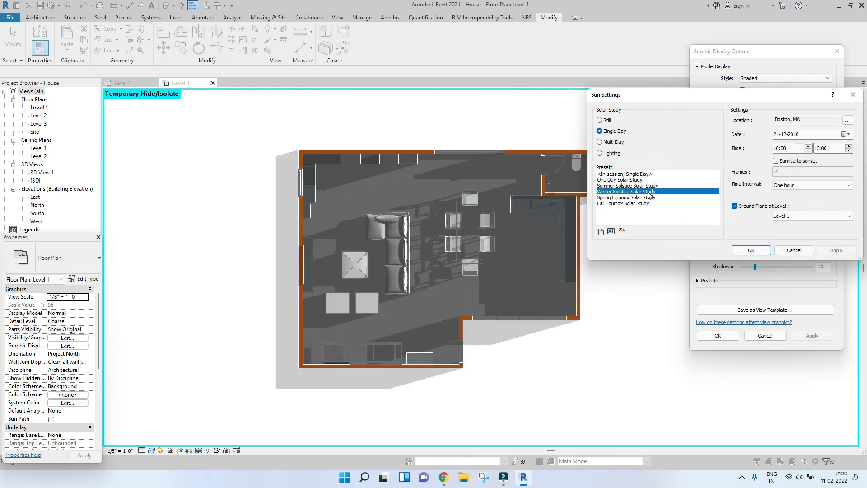
click(836, 250)
click(650, 198)
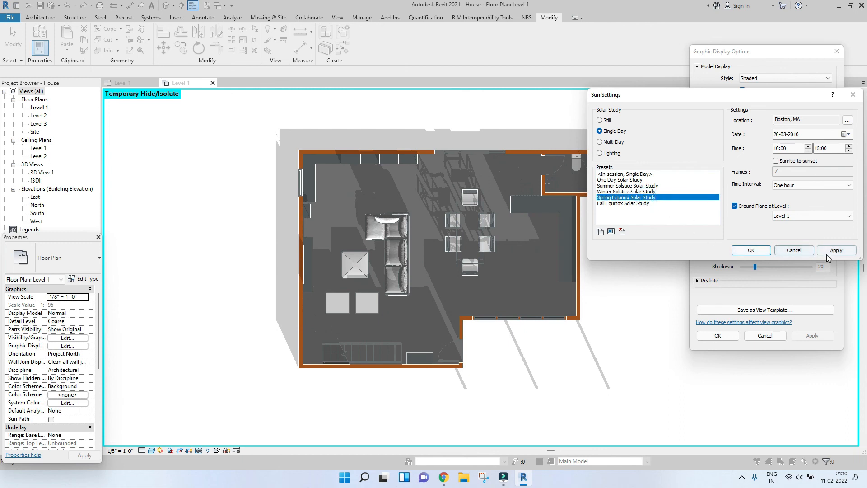
click(827, 251)
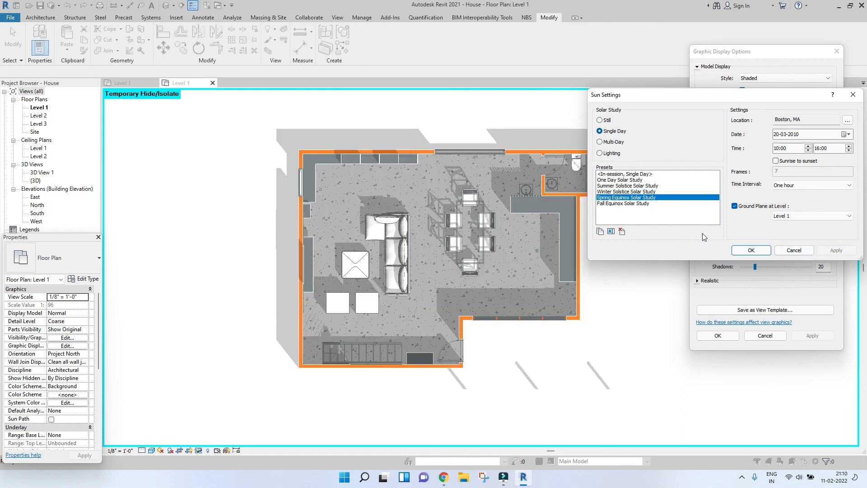
click(753, 250)
Set the sun intensity to 65, apply it and accept the graphic display options
click(785, 241)
click(812, 336)
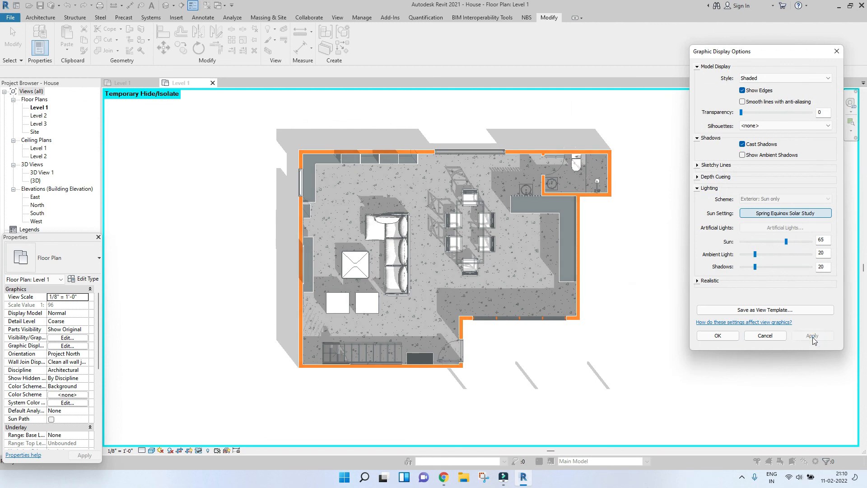
click(718, 335)
Examine the shaded Level 1 plan up close, including the furniture, stair, entrance door and cast shadows
scroll(465, 219, down, 3)
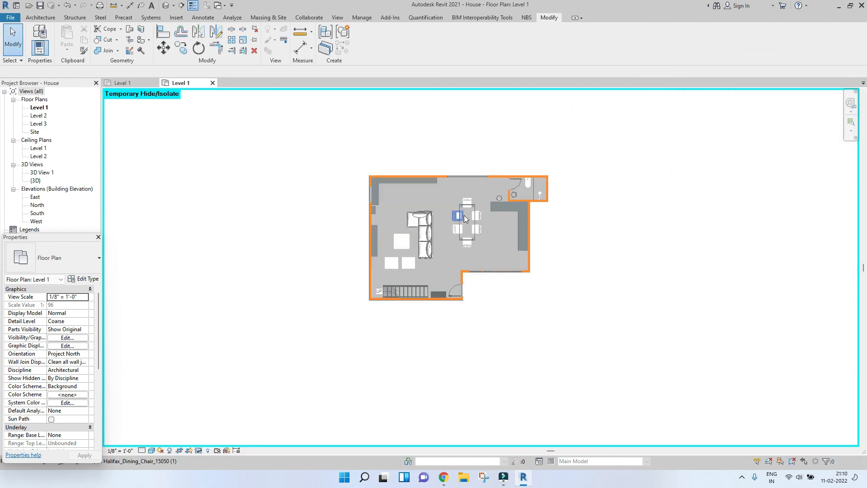
scroll(465, 219, up, 3)
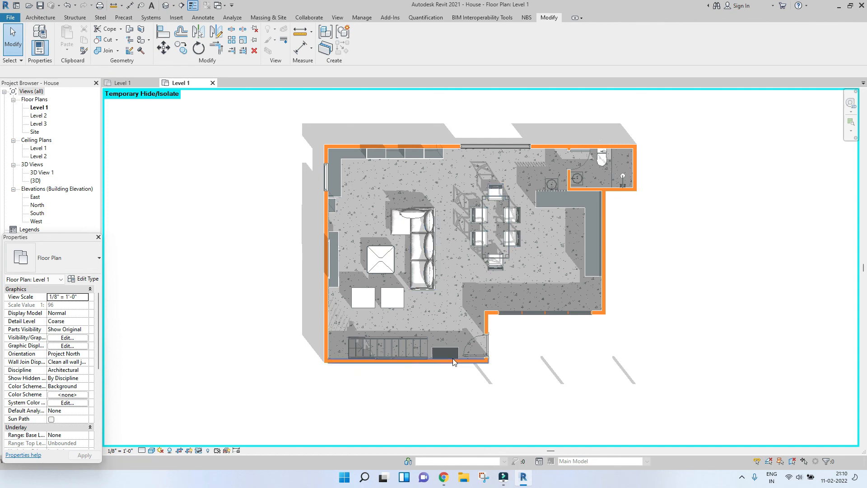
scroll(441, 359, up, 4)
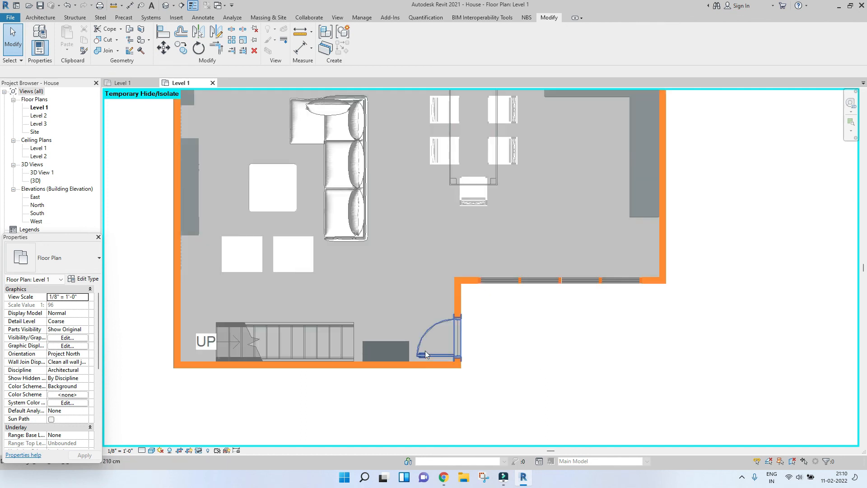
middle_drag(425, 351, 455, 355)
middle_drag(427, 267, 438, 315)
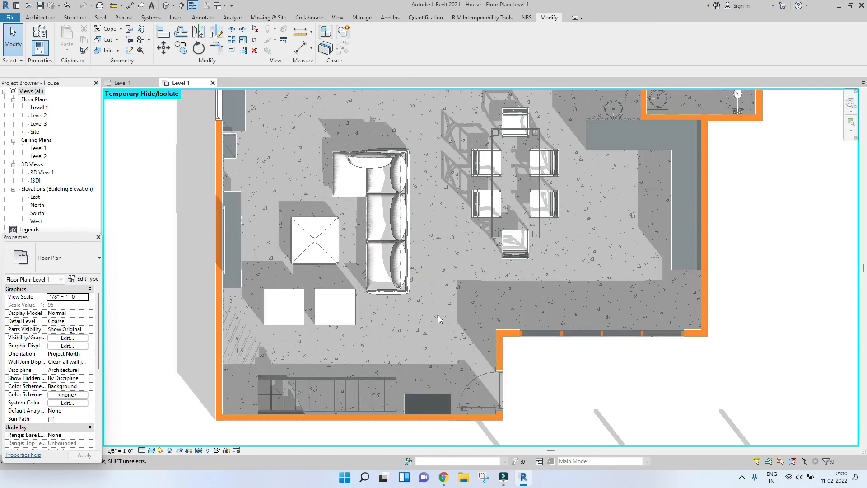
scroll(263, 258, down, 2)
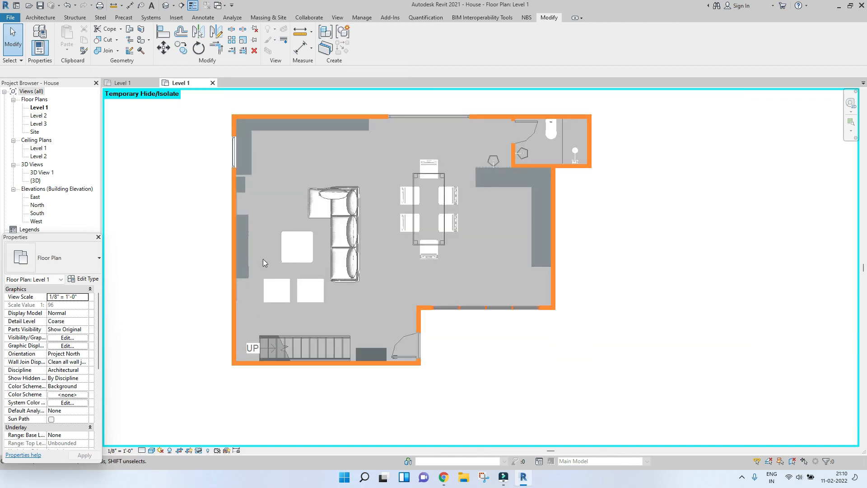
middle_drag(262, 259, 335, 264)
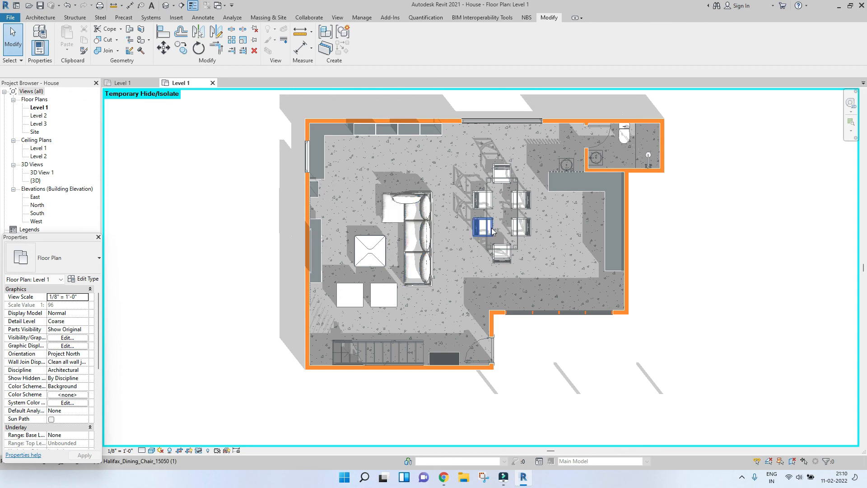
Review the L-shaped sofa's by-element graphic overrides for projection lines and surface patterns, and accept them
click(423, 231)
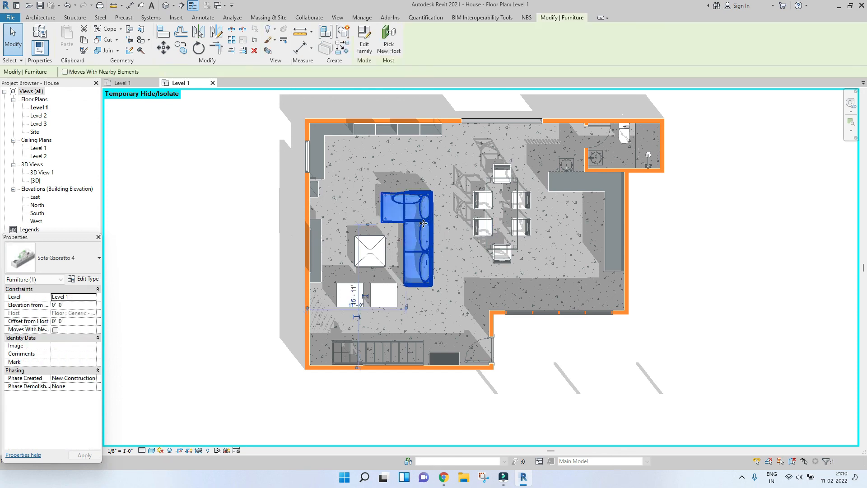
right_click(424, 225)
mouse_move(467, 277)
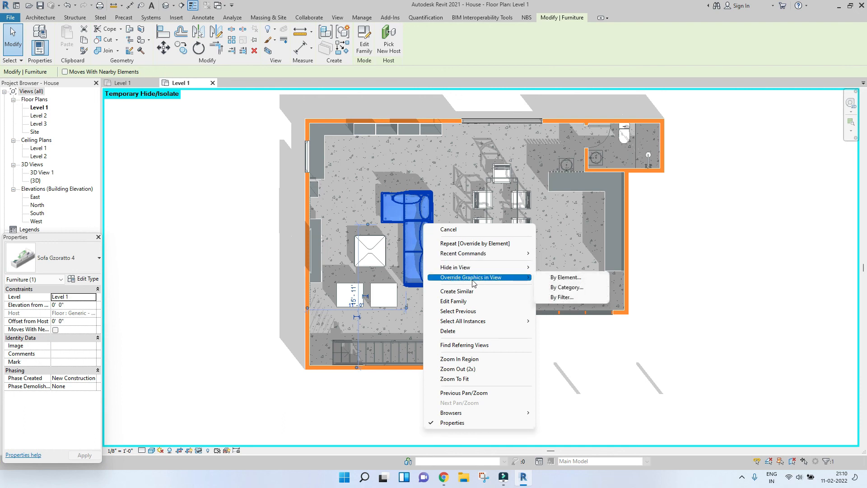
click(563, 278)
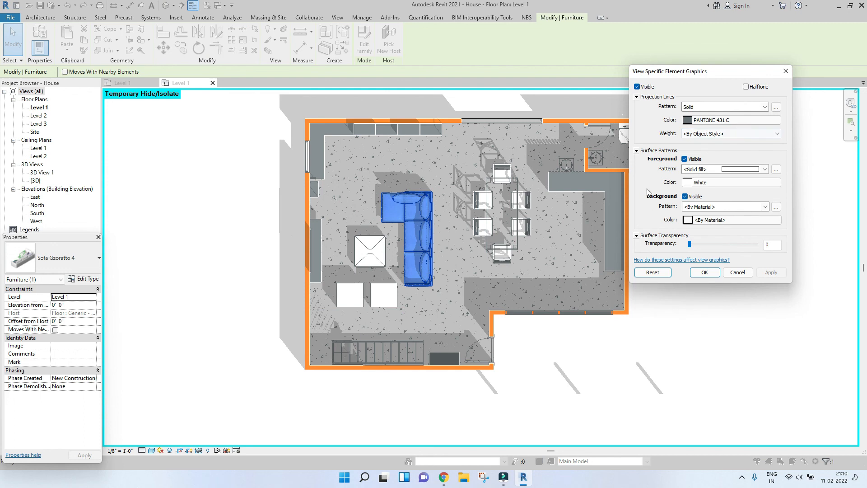
click(705, 272)
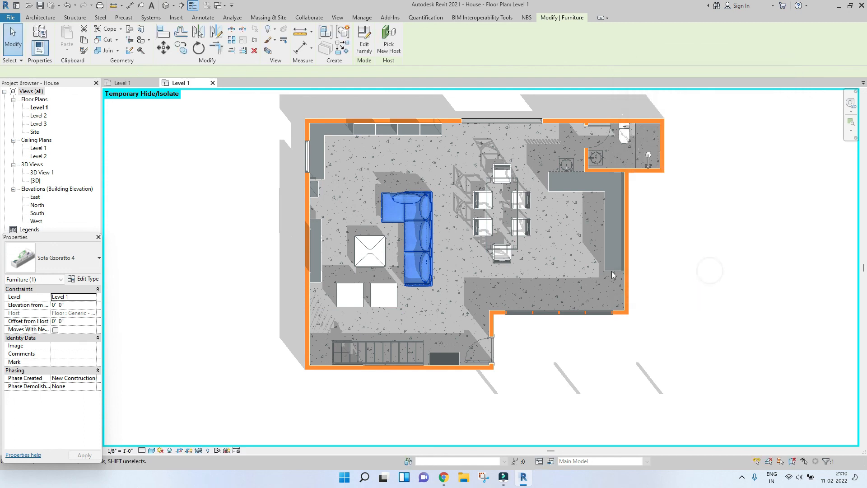